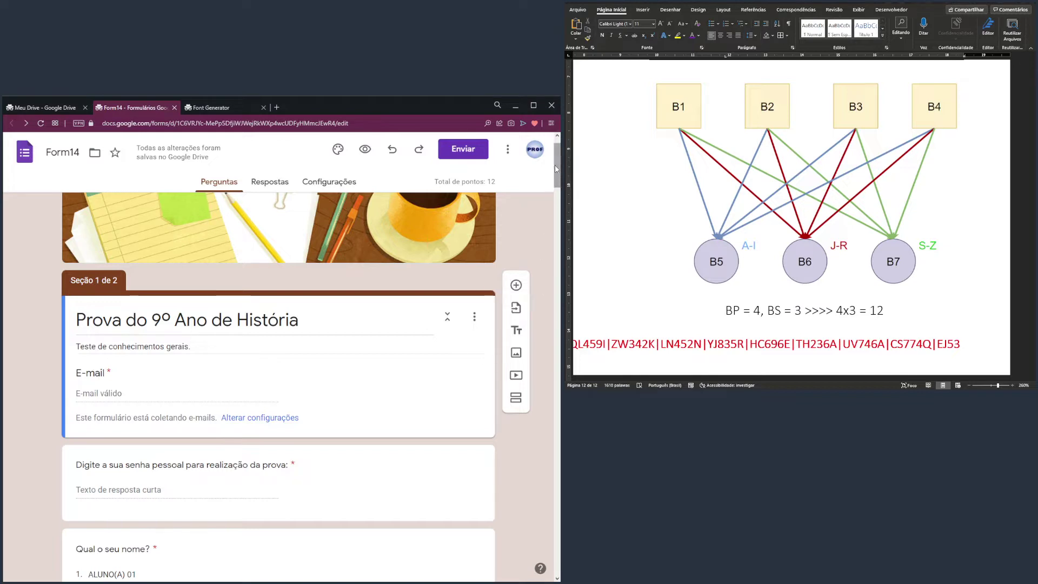
# Inspect the password question's error message and the student-name question's extra options
pyautogui.moveTo(556, 169); pyautogui.dragTo(556, 192)
pyautogui.click(162, 262)
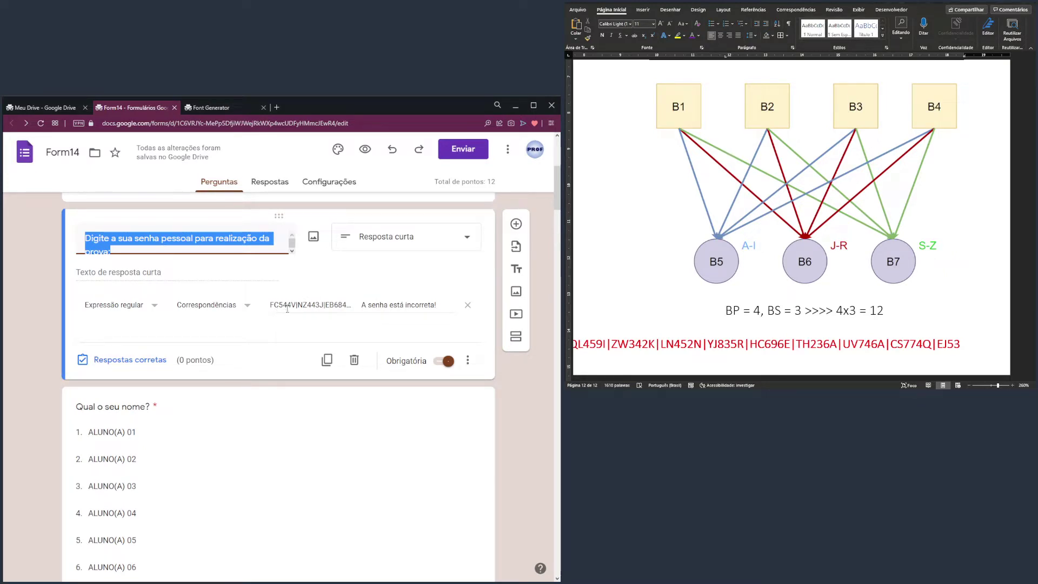
pyautogui.moveTo(416, 305); pyautogui.dragTo(379, 305)
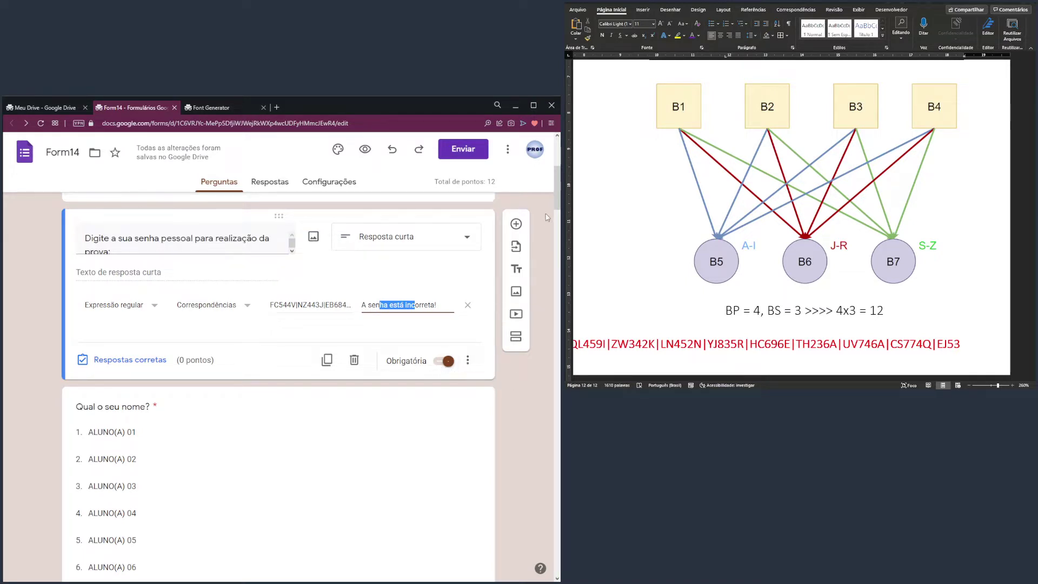
pyautogui.scroll(-3, 558, 198)
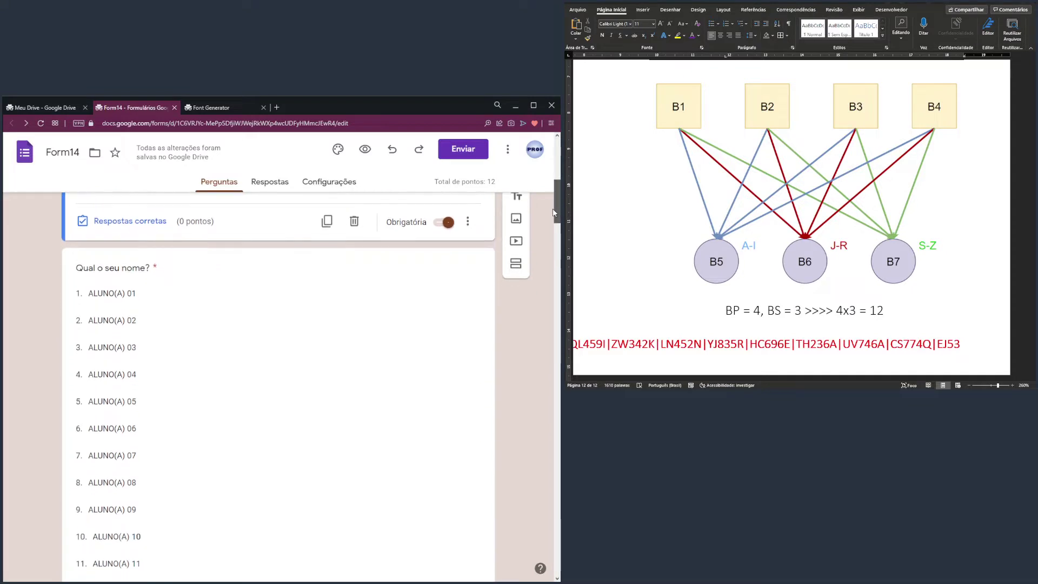
pyautogui.click(166, 285)
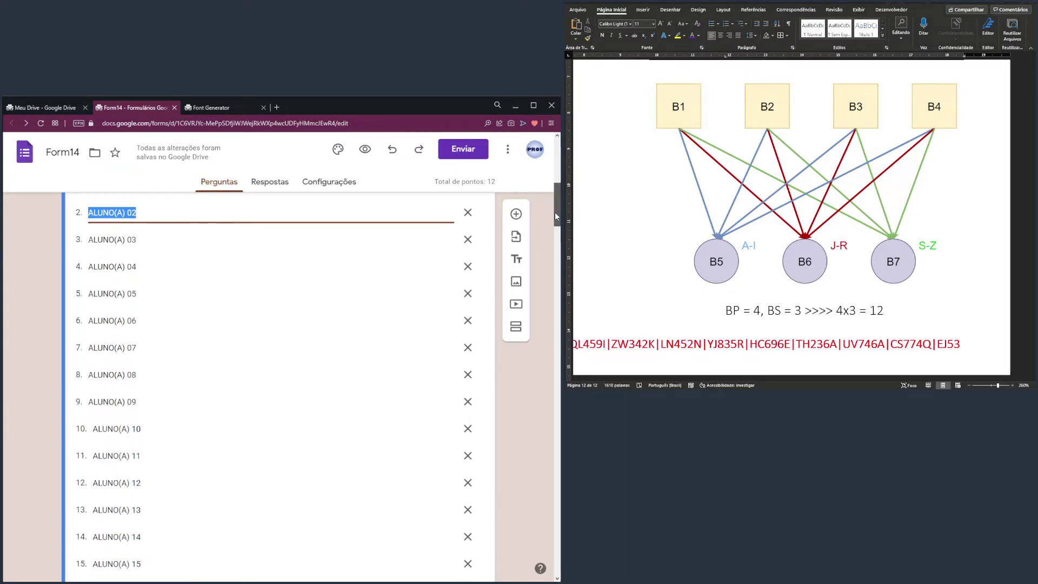
pyautogui.moveTo(555, 212); pyautogui.dragTo(554, 242)
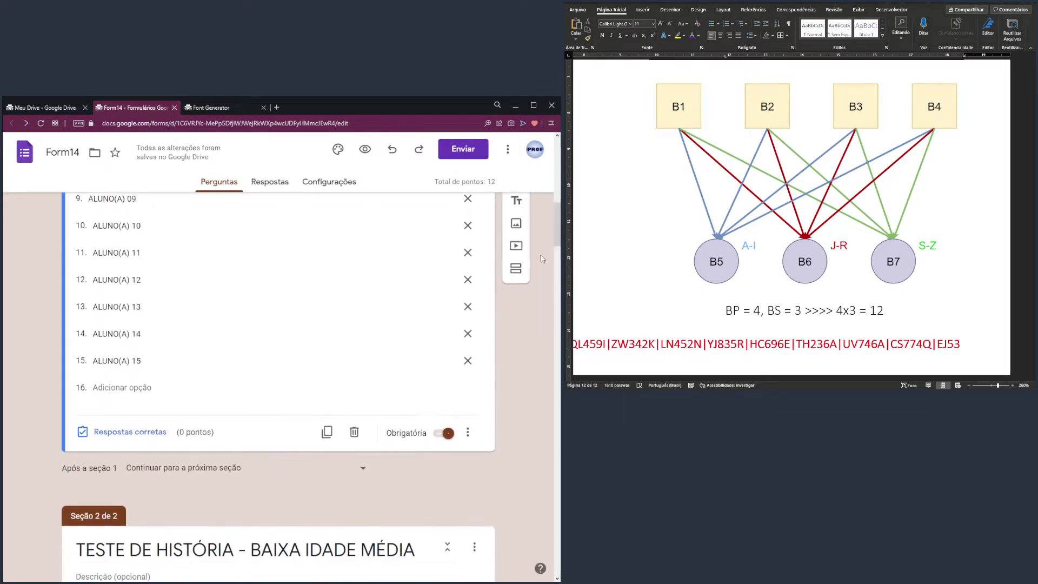
pyautogui.click(467, 432)
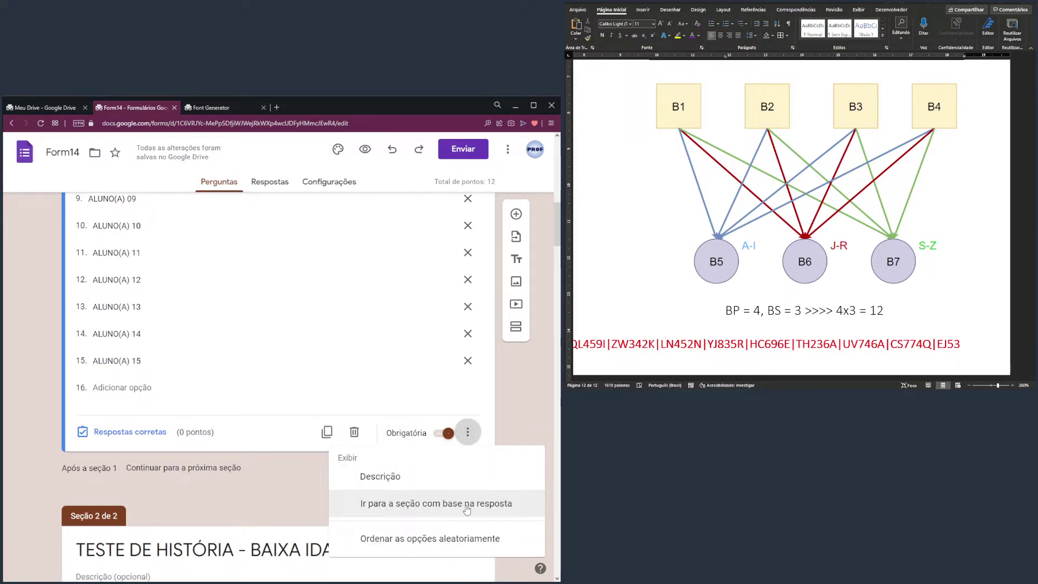
pyautogui.click(529, 396)
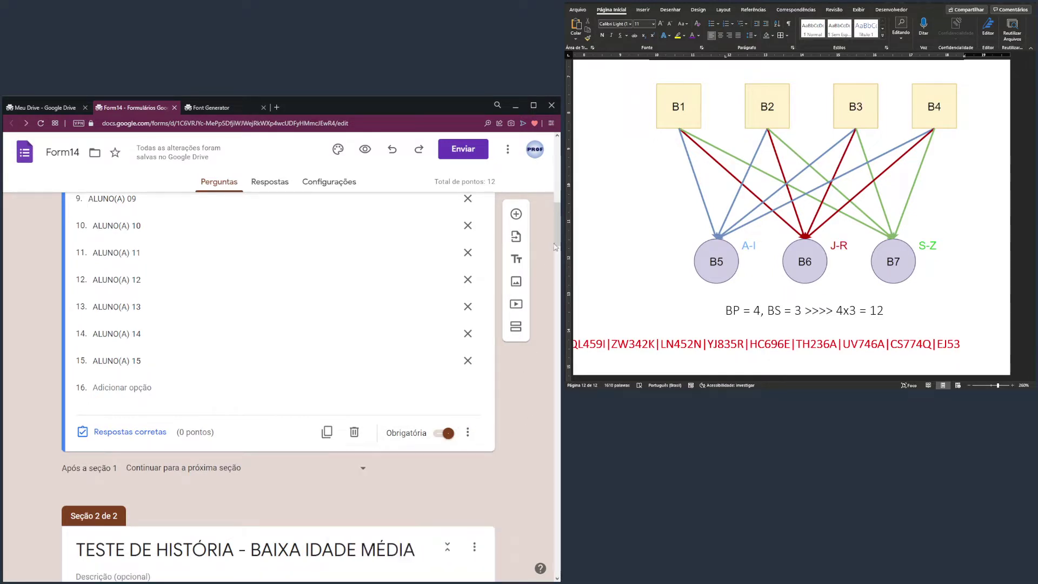
pyautogui.moveTo(553, 247); pyautogui.dragTo(556, 253)
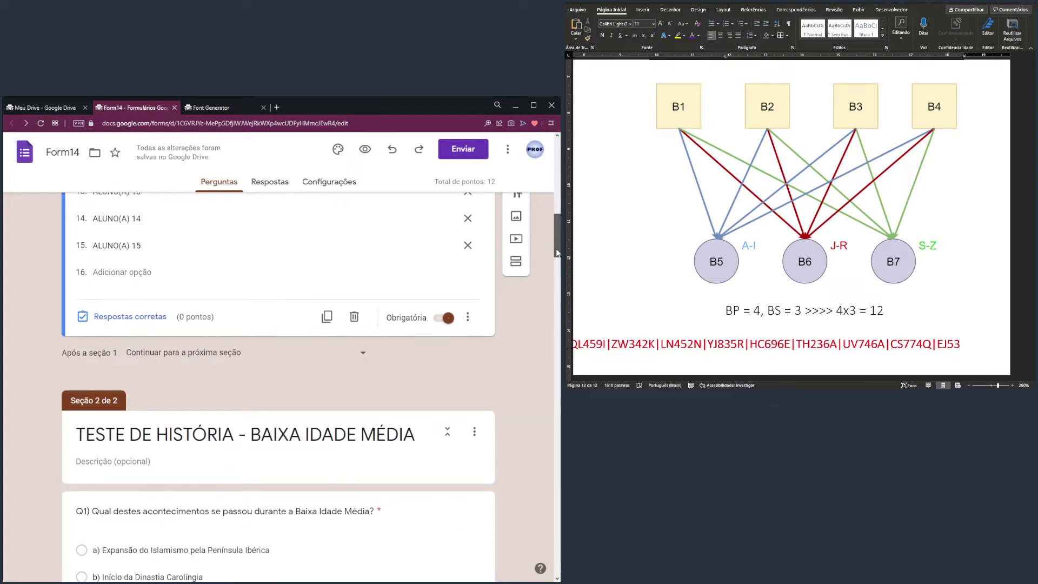
# Revisit the password and title cards, scroll through Q1–Q9, then switch to the Font Generator page
pyautogui.scroll(-3, 186, 321)
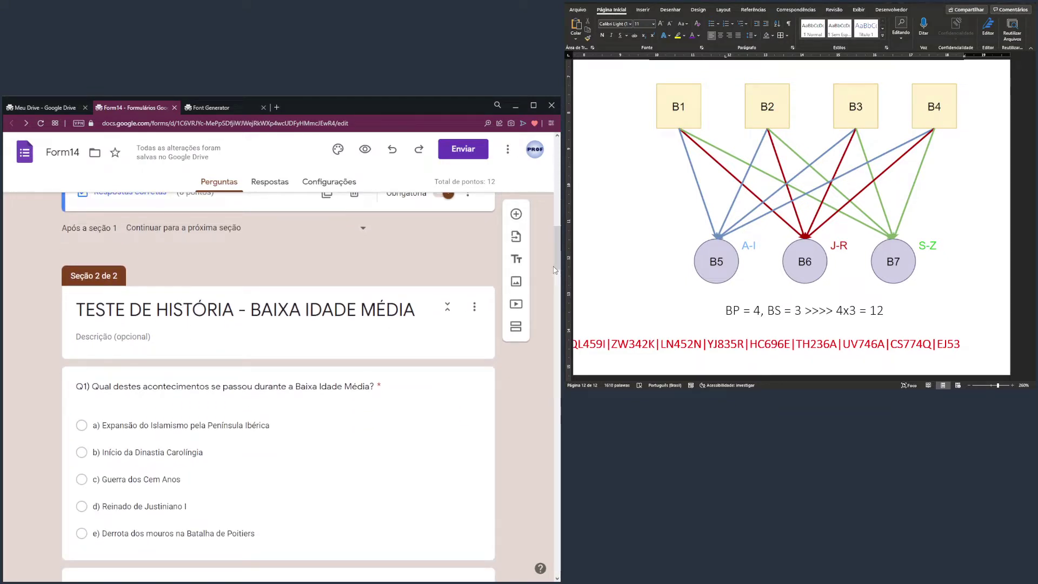
pyautogui.hotkey('ctrl', 'a')
pyautogui.scroll(10, 427, 263)
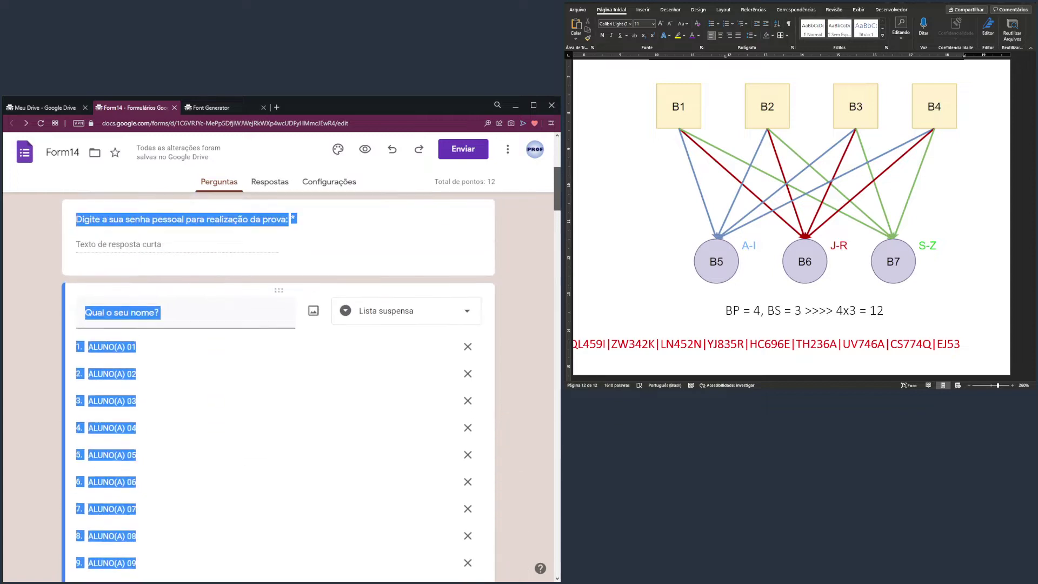
pyautogui.click(396, 284)
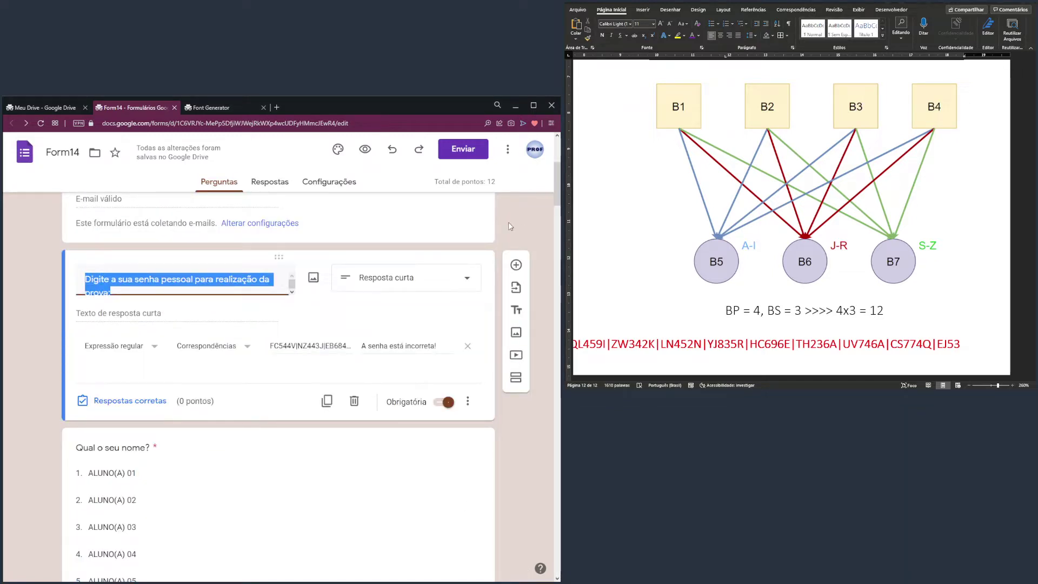
pyautogui.scroll(2, 554, 183)
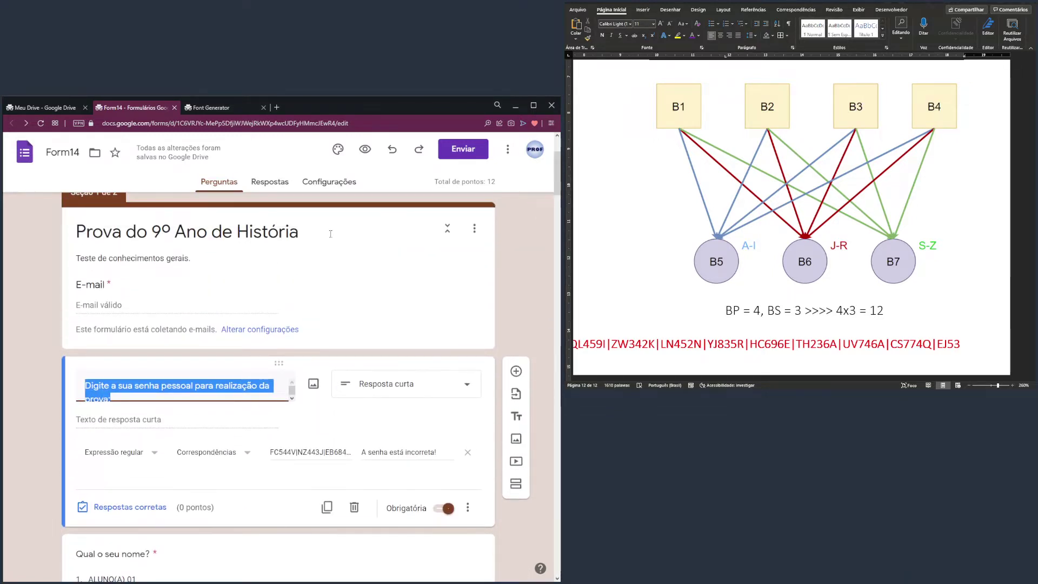
pyautogui.click(230, 287)
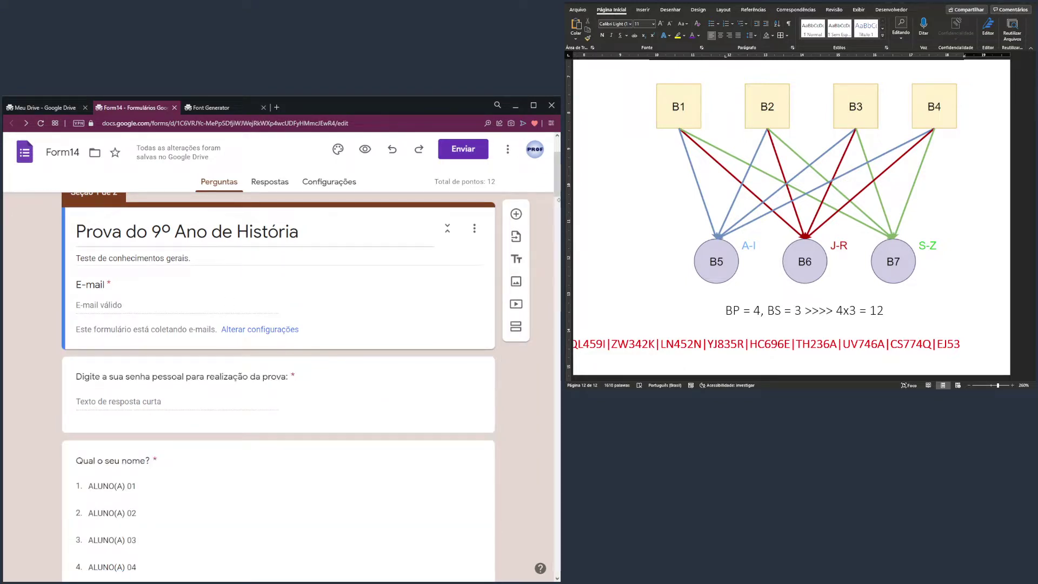
pyautogui.scroll(-15, 212, 280)
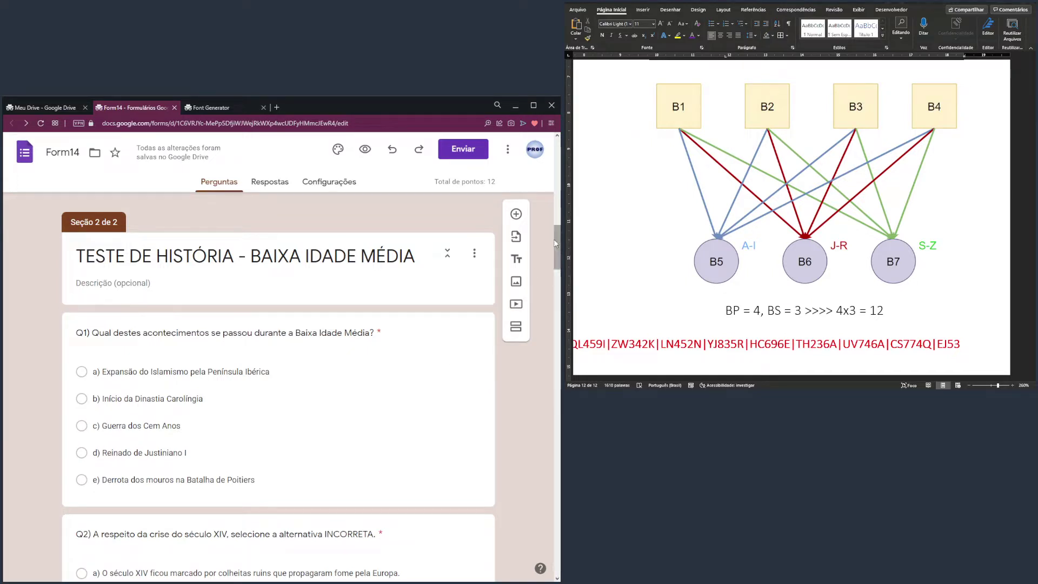
pyautogui.moveTo(556, 243); pyautogui.dragTo(547, 284)
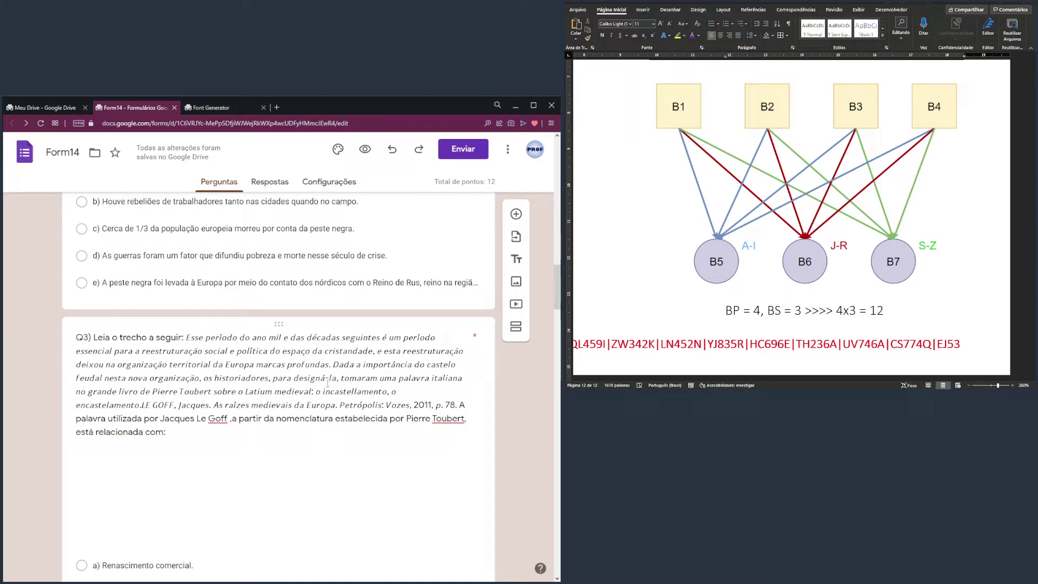
pyautogui.moveTo(556, 284); pyautogui.dragTo(555, 445)
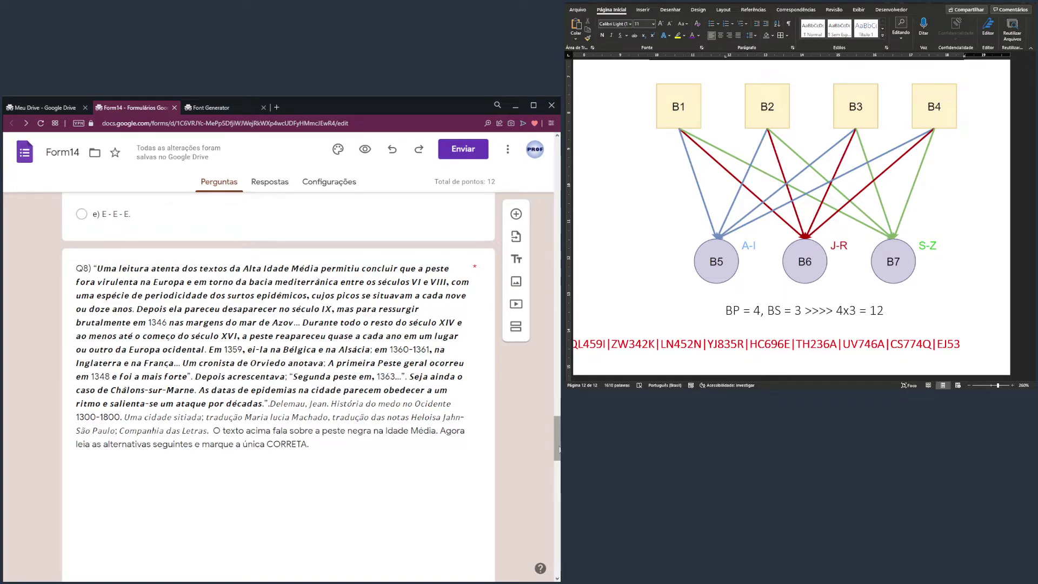
pyautogui.moveTo(555, 448); pyautogui.dragTo(554, 179)
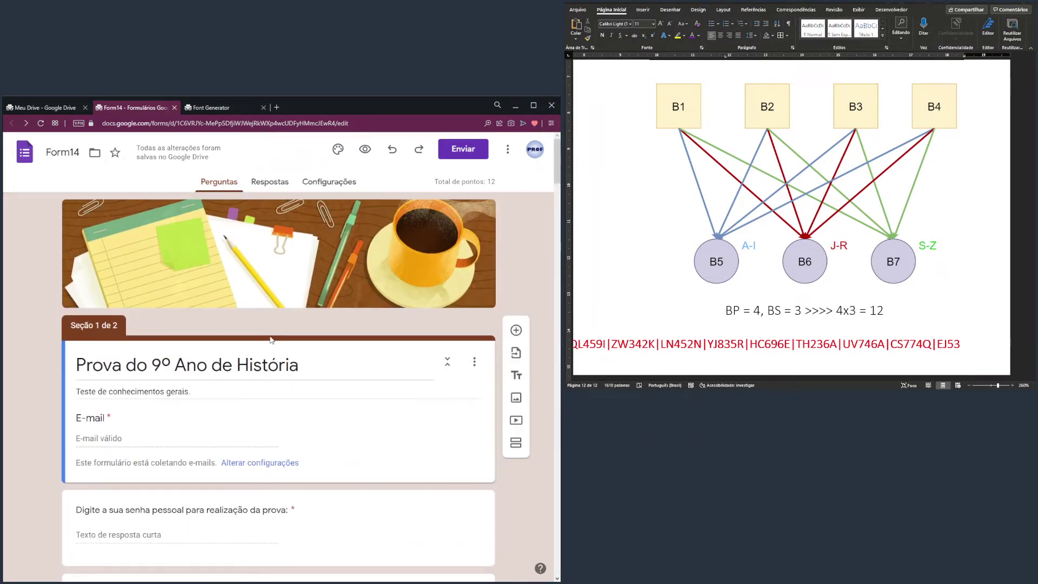
pyautogui.click(208, 111)
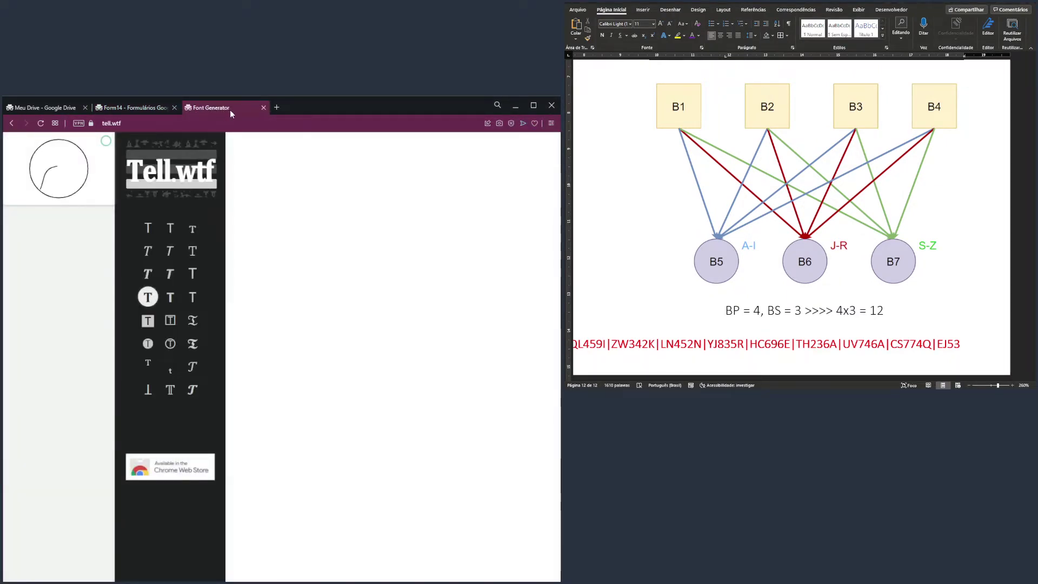
# Select the Form14 title 'Prova do 9º Ano de História' and ready tell.wtf's empty text area
pyautogui.click(125, 123)
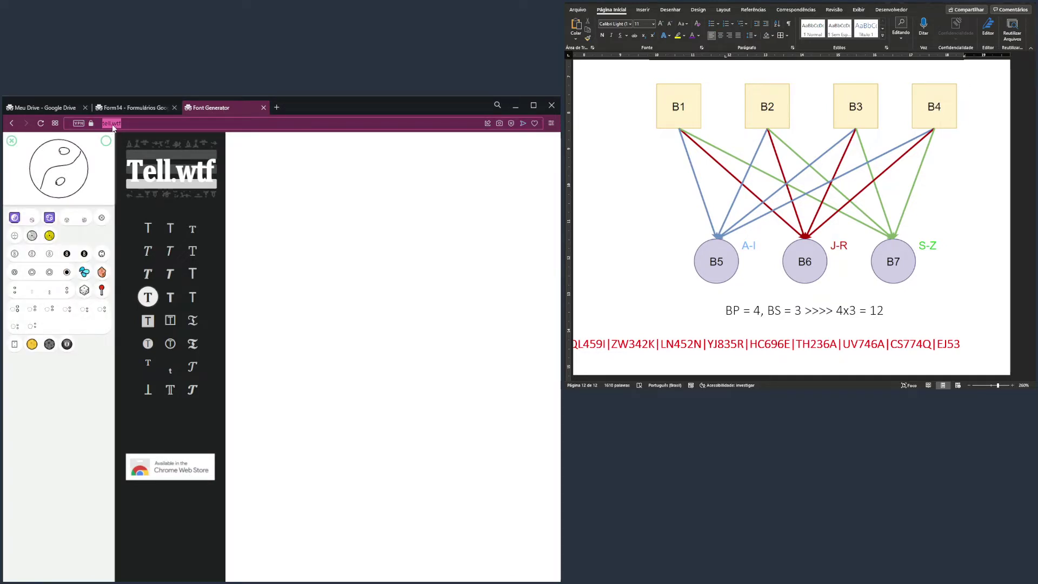
pyautogui.click(346, 227)
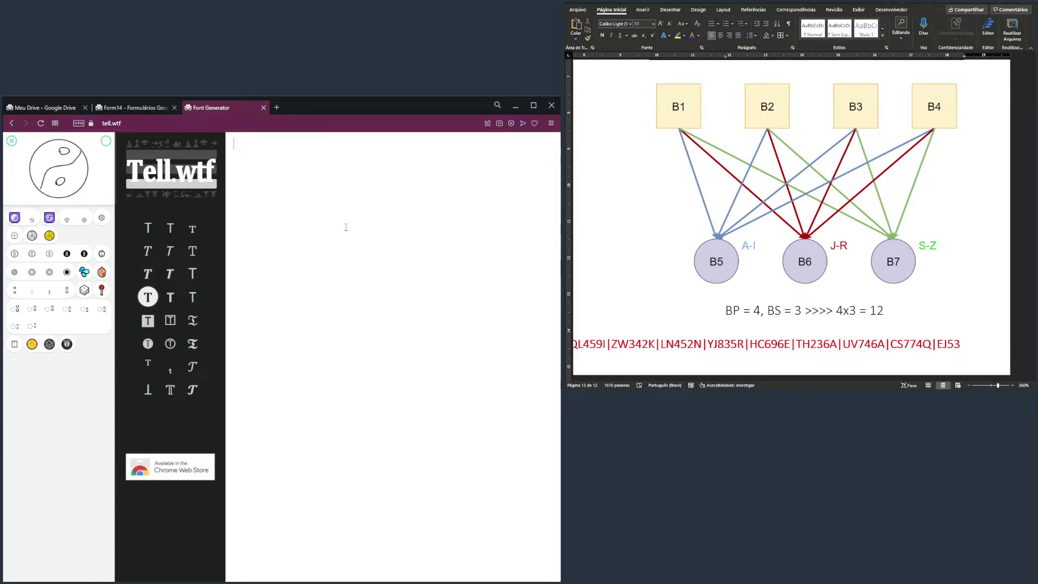
pyautogui.click(157, 109)
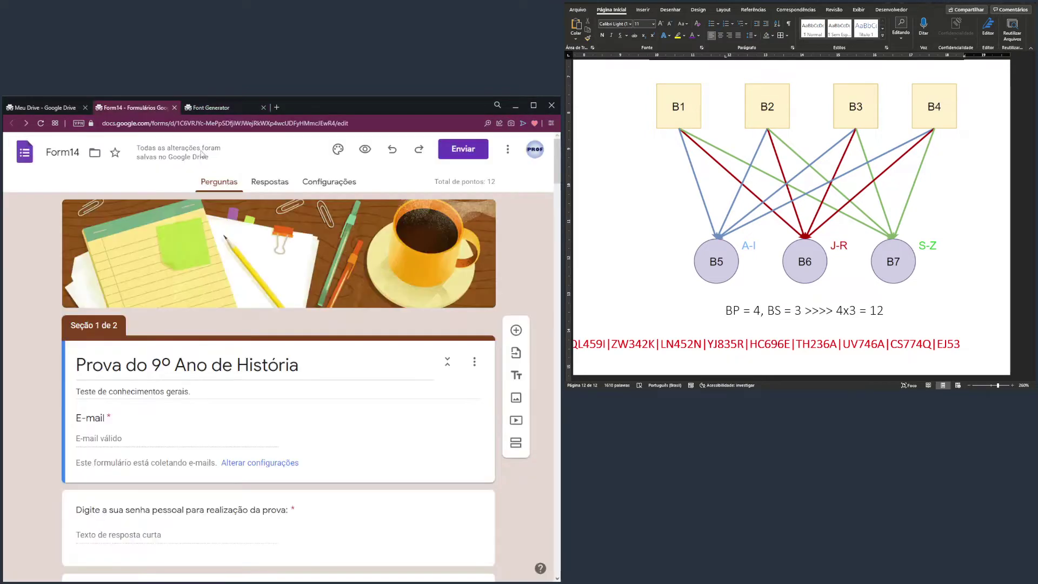
pyautogui.tripleClick(247, 365)
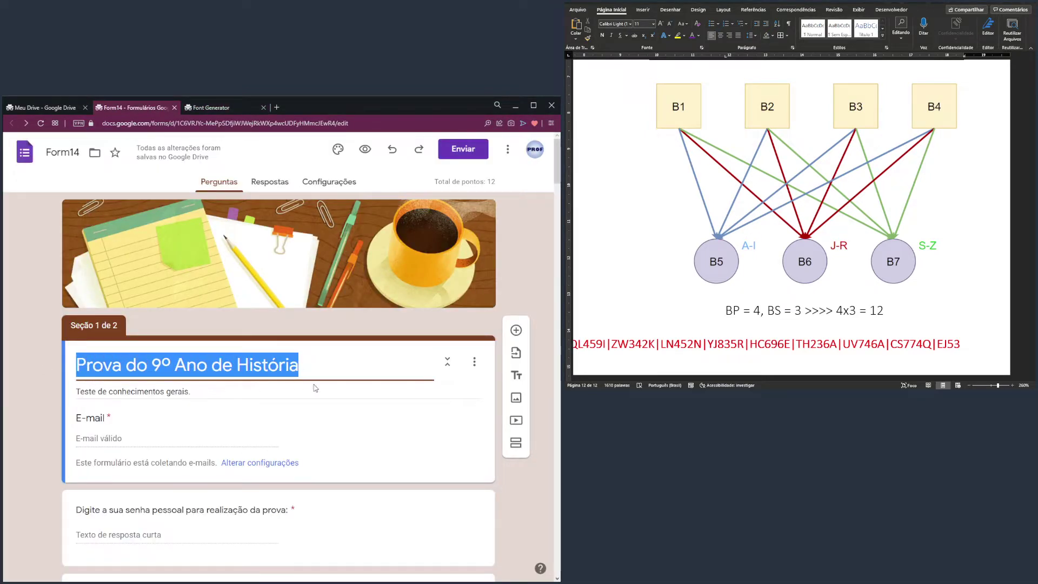
pyautogui.click(199, 369)
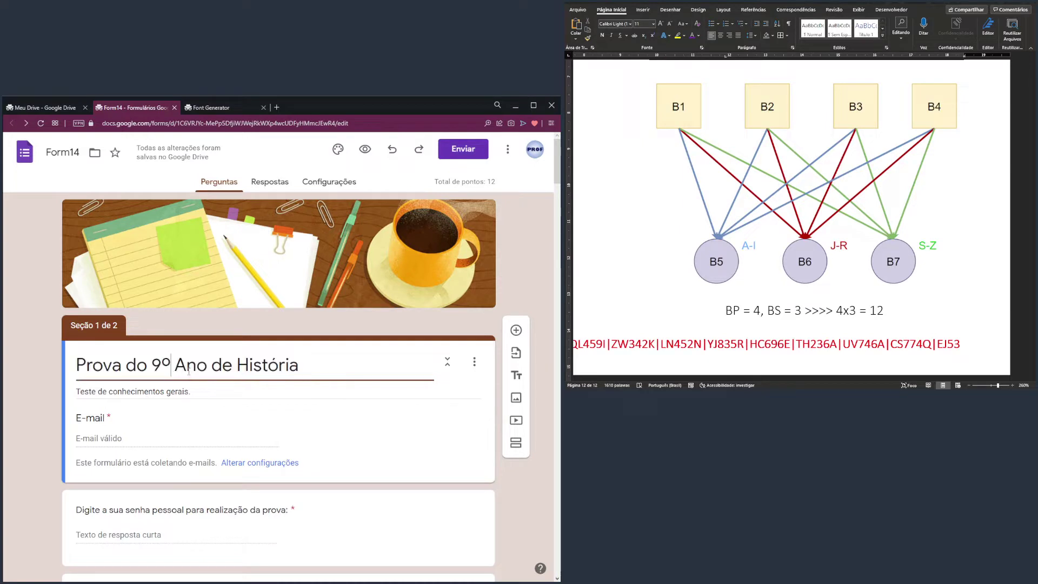
pyautogui.moveTo(256, 358); pyautogui.dragTo(47, 372)
pyautogui.hotkey('ctrl', 'c')
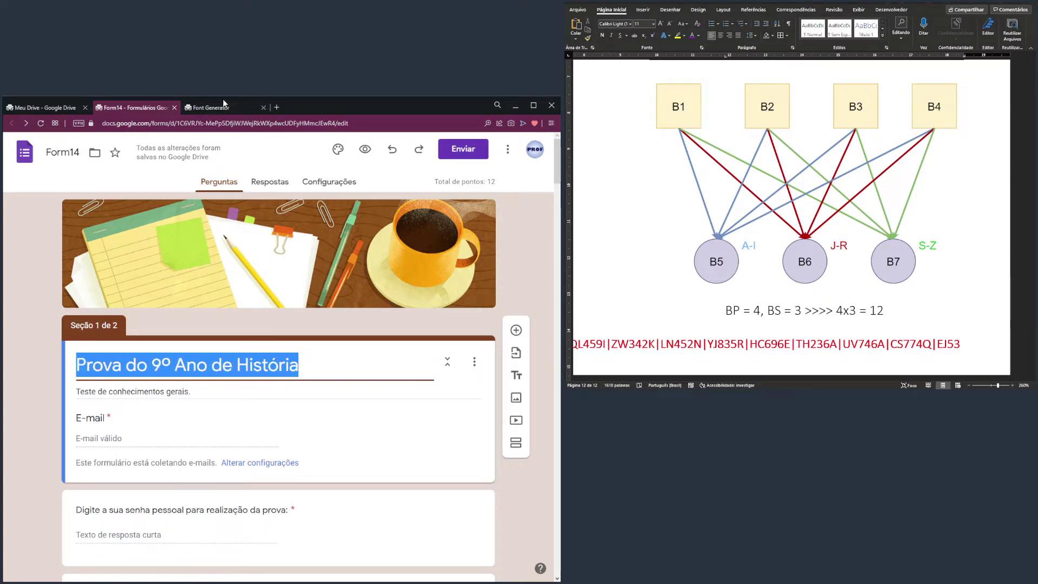
pyautogui.click(218, 105)
pyautogui.click(255, 148)
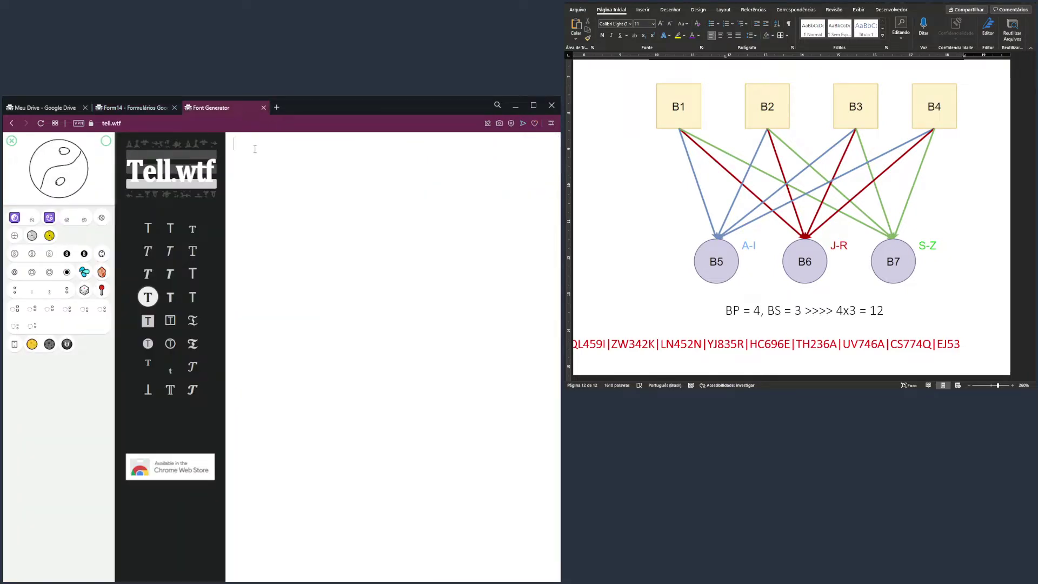
# Paste the exam title into the generator and try Fraktur, script, circled and upside-down styles
pyautogui.hotkey('ctrl', 'v')
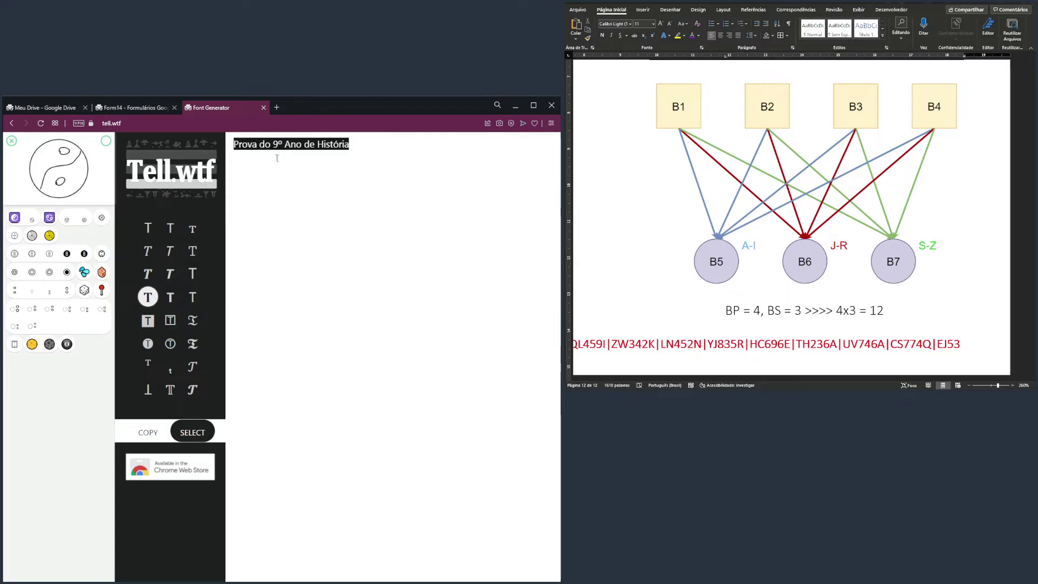
pyautogui.click(193, 322)
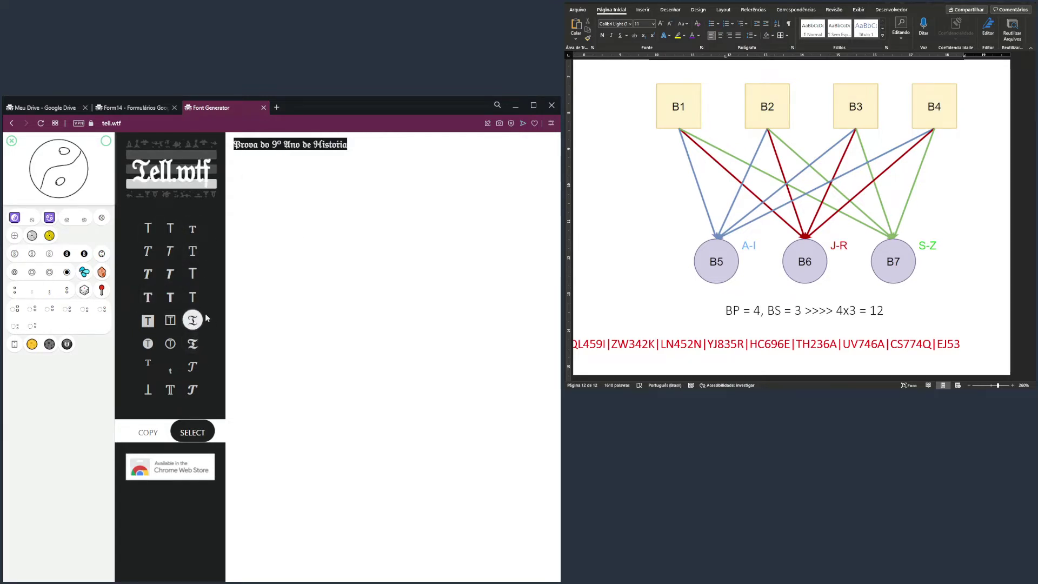
pyautogui.click(251, 155)
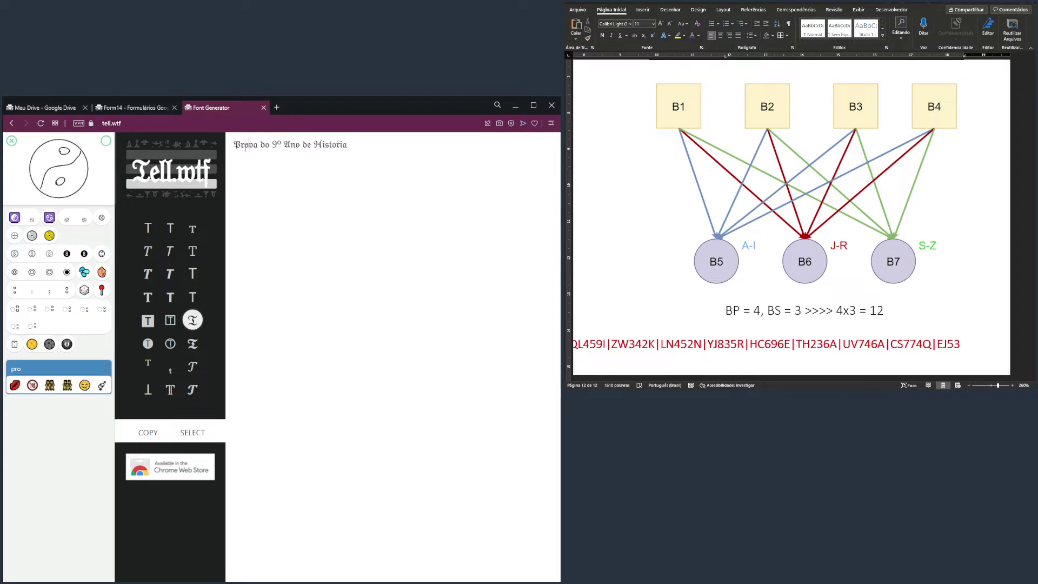
pyautogui.moveTo(234, 145); pyautogui.dragTo(390, 145)
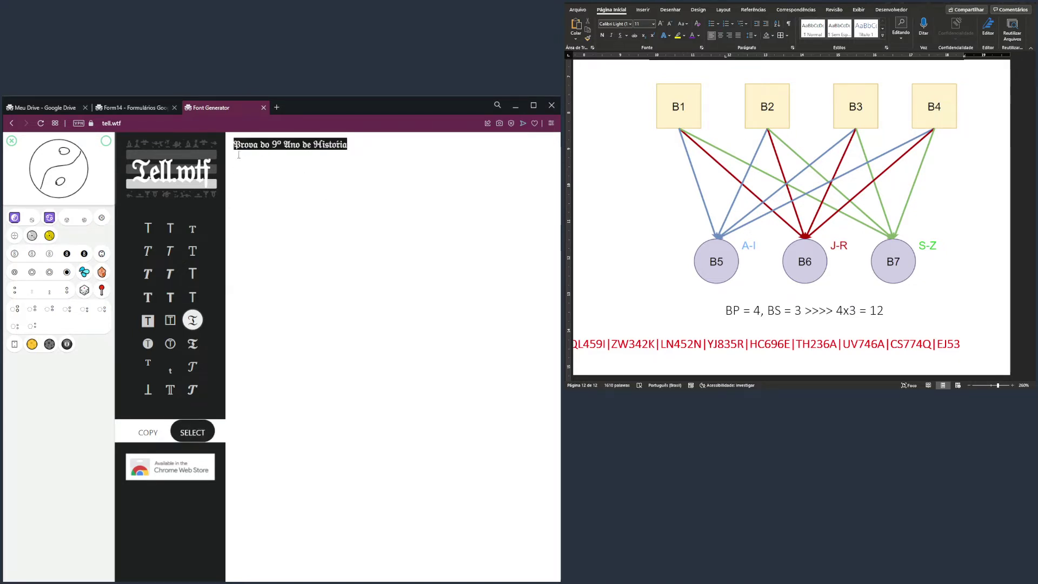
pyautogui.click(193, 343)
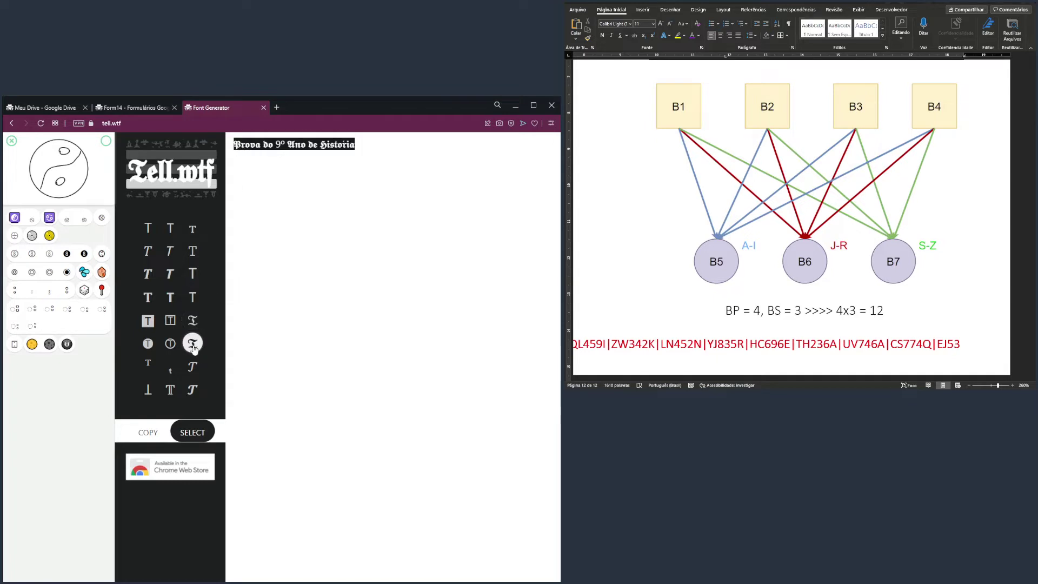
pyautogui.click(191, 366)
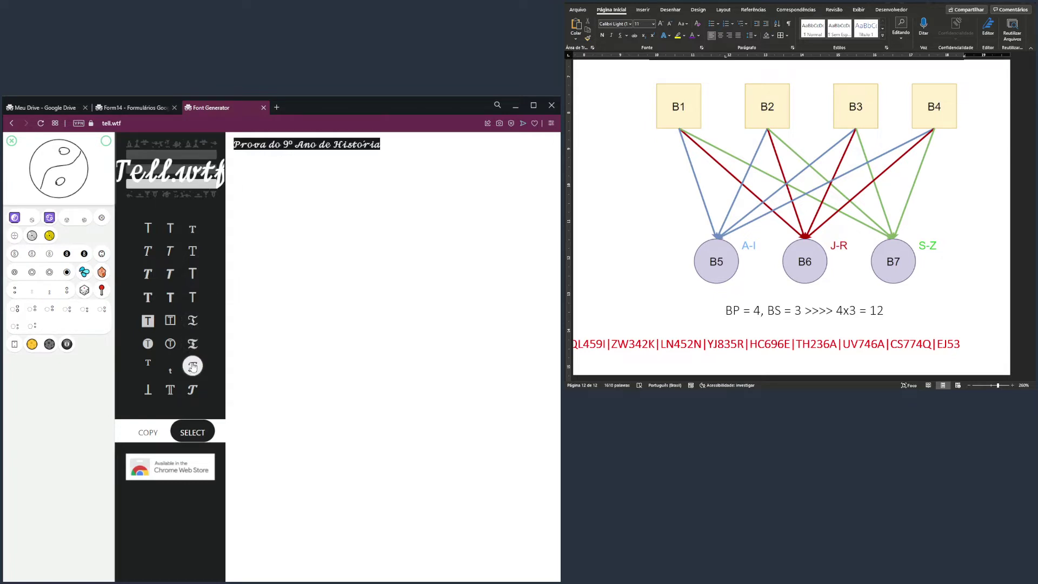
pyautogui.click(170, 344)
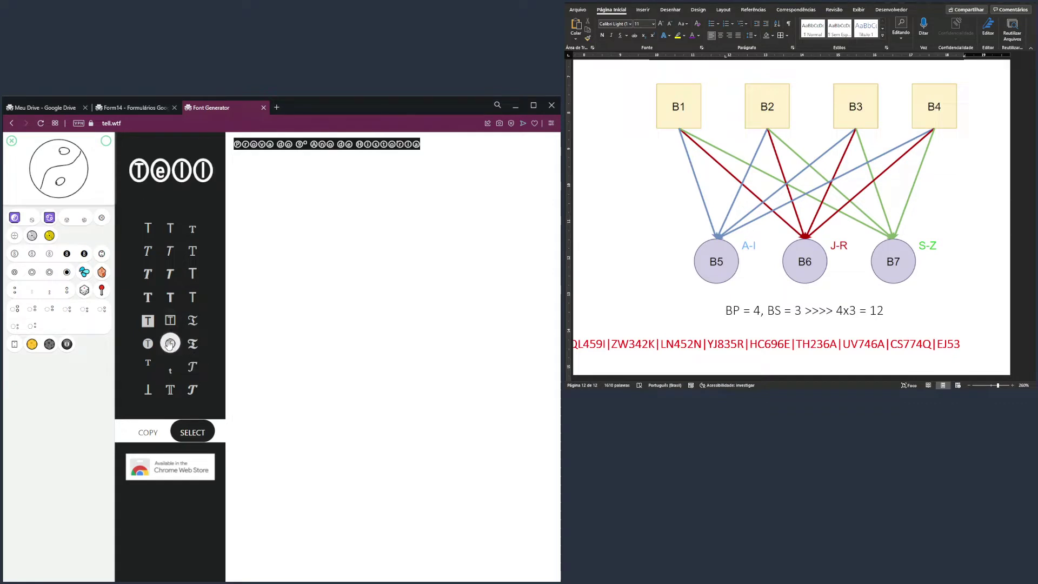
pyautogui.click(147, 273)
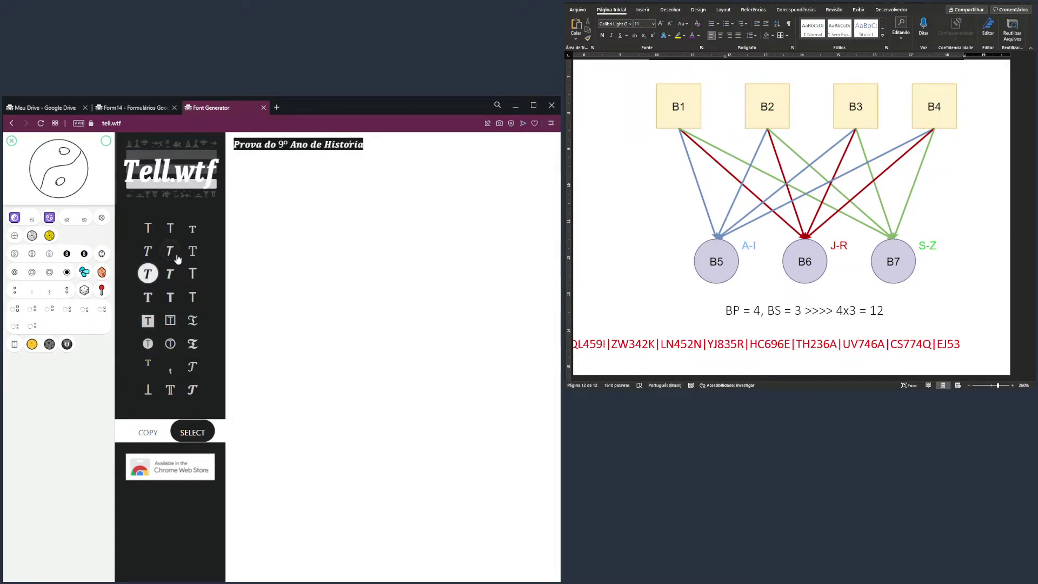
pyautogui.click(157, 233)
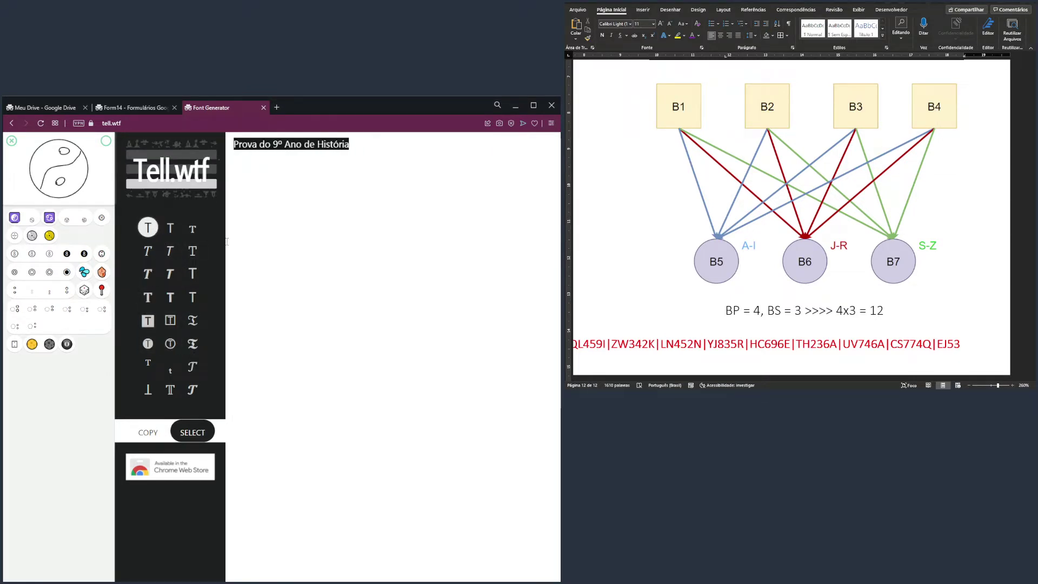
pyautogui.click(149, 389)
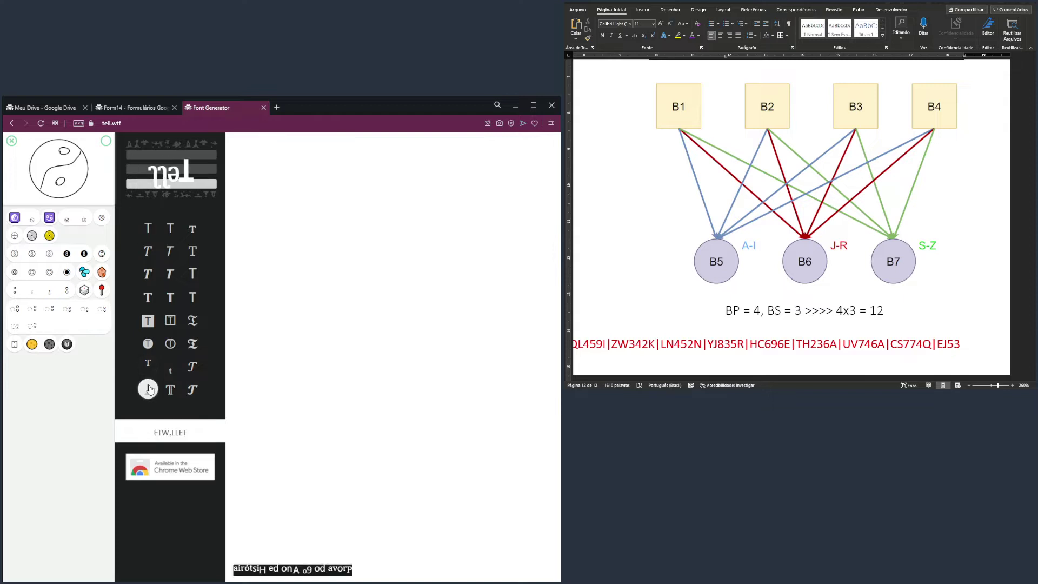
pyautogui.click(170, 390)
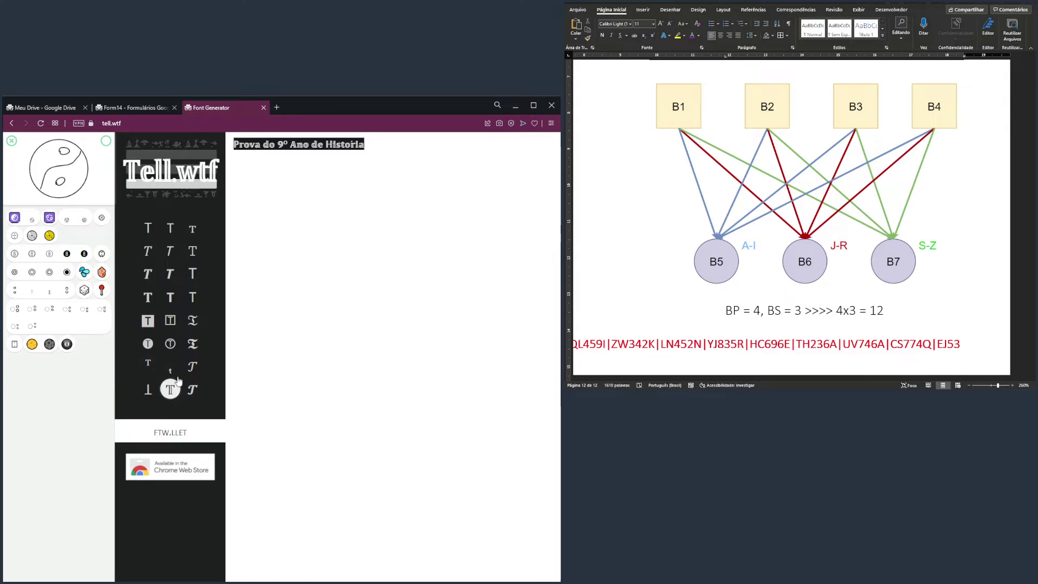
pyautogui.click(171, 370)
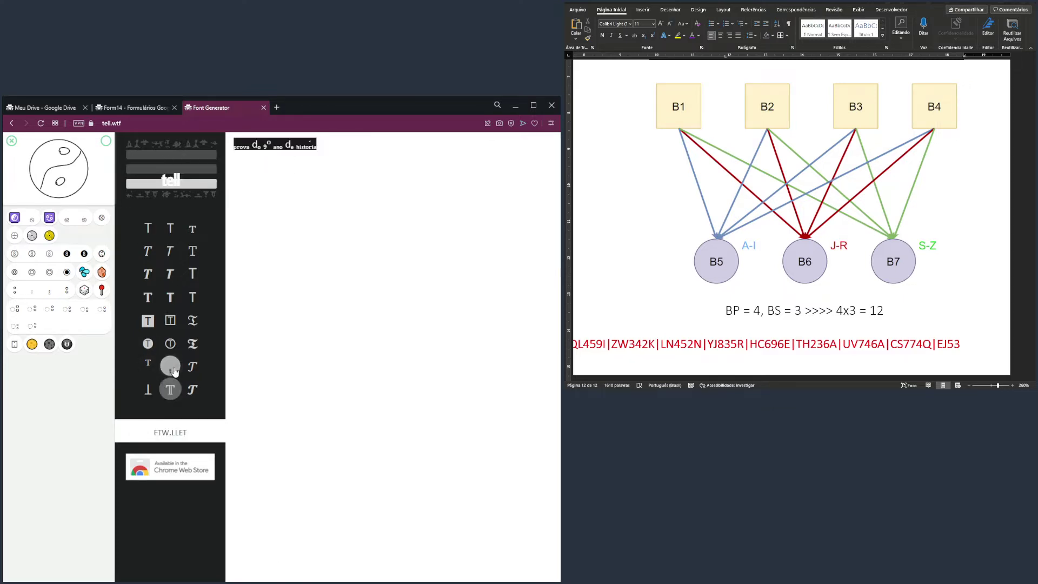
pyautogui.click(175, 386)
pyautogui.click(192, 390)
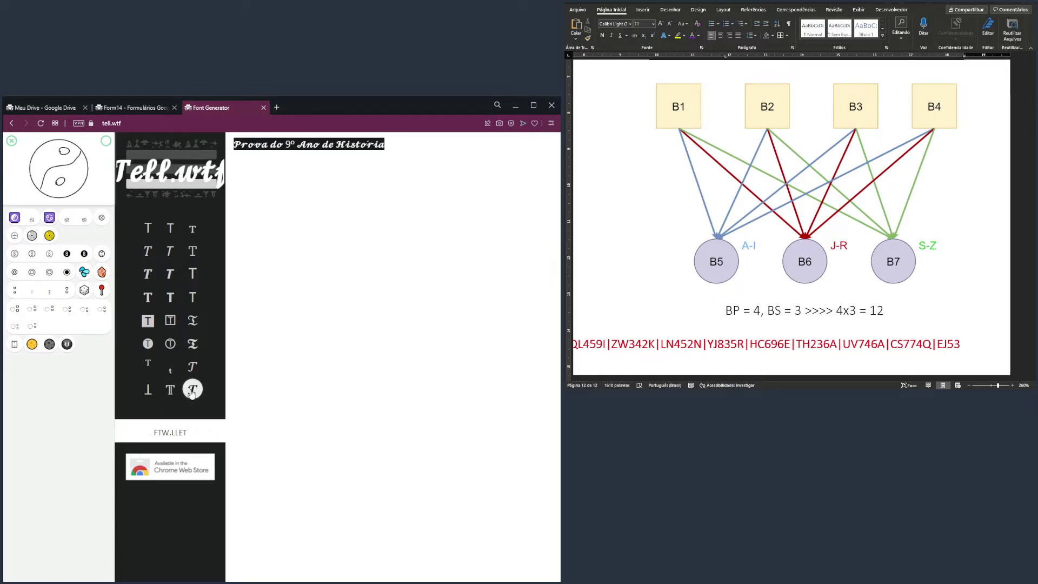
pyautogui.click(170, 389)
# Compare typewriter, small-caps and monospace styles, then apply the bold serif style and copy it
pyautogui.click(373, 143)
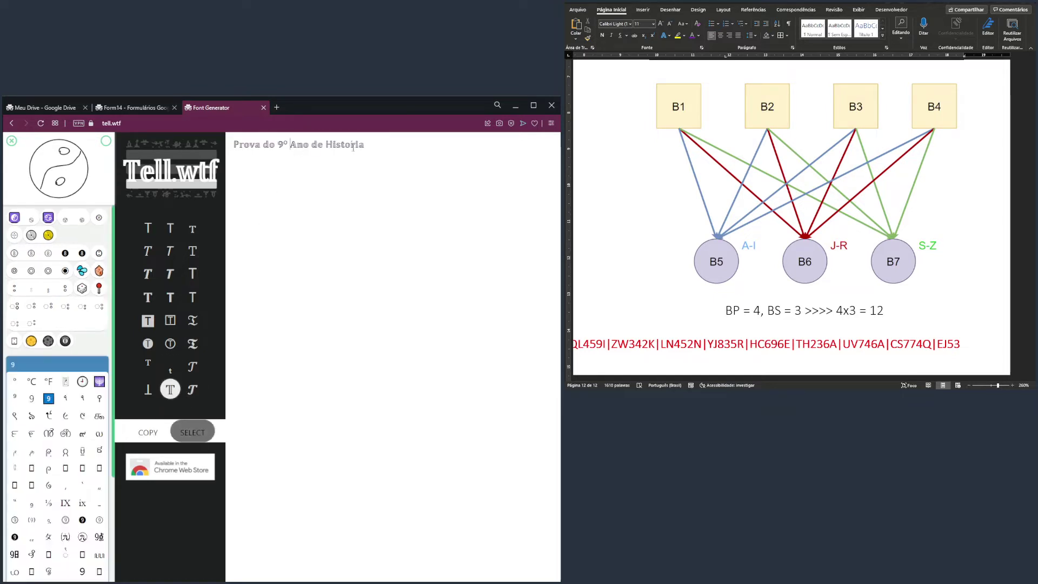
pyautogui.moveTo(372, 144); pyautogui.dragTo(233, 145)
pyautogui.click(193, 432)
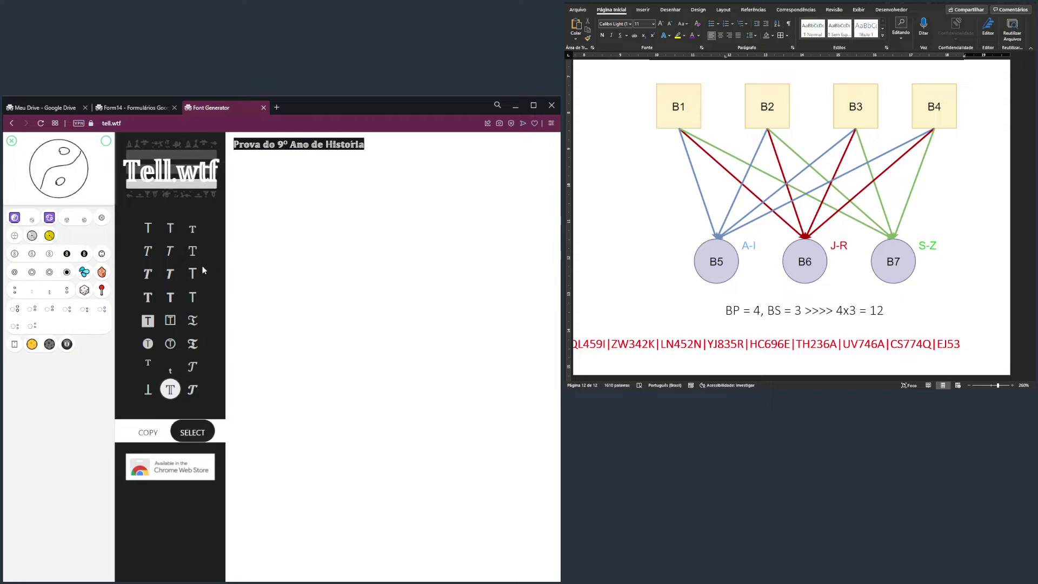
pyautogui.click(151, 278)
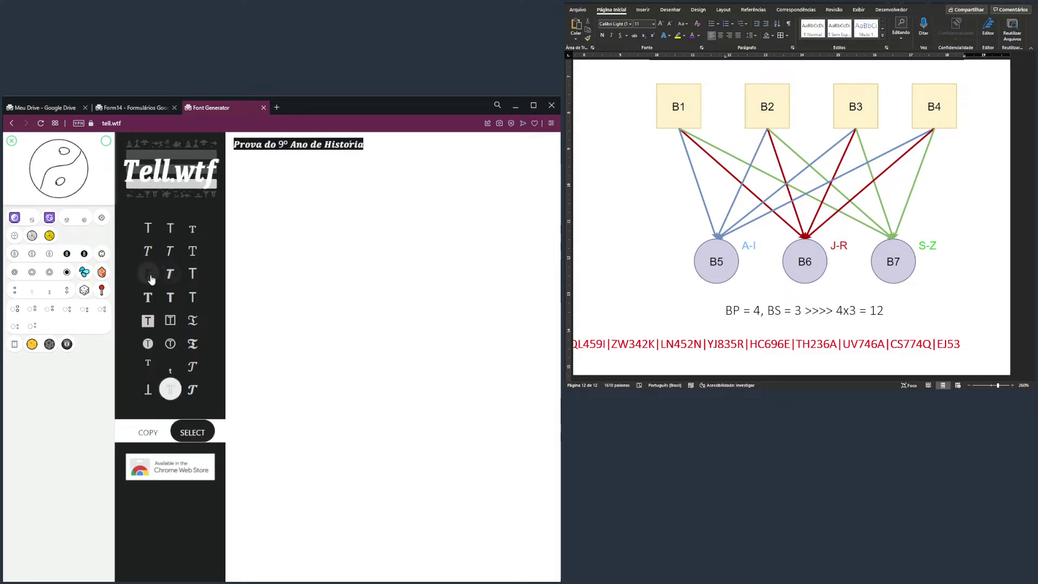
pyautogui.click(152, 234)
pyautogui.click(192, 250)
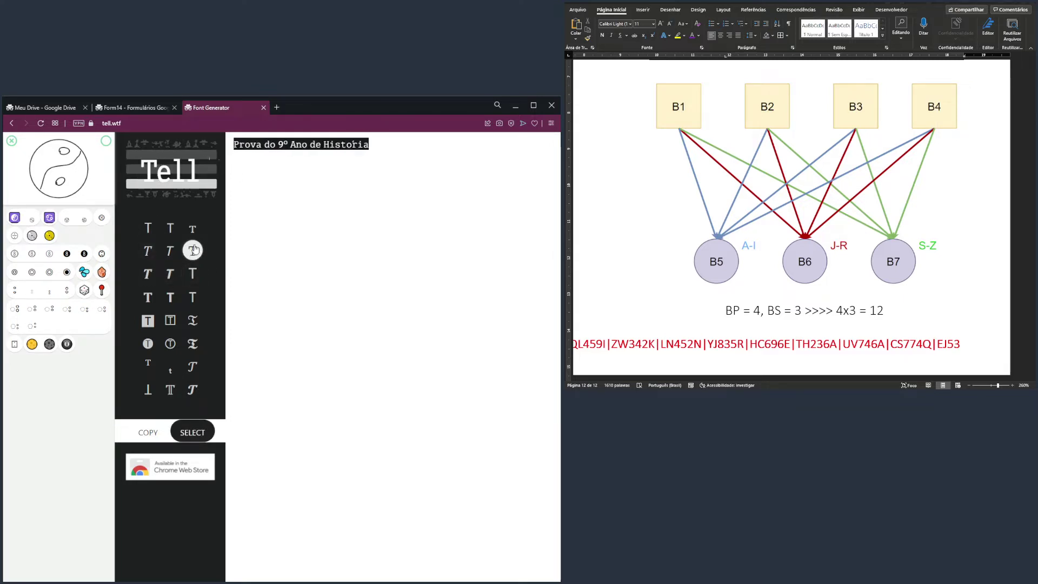
pyautogui.click(194, 230)
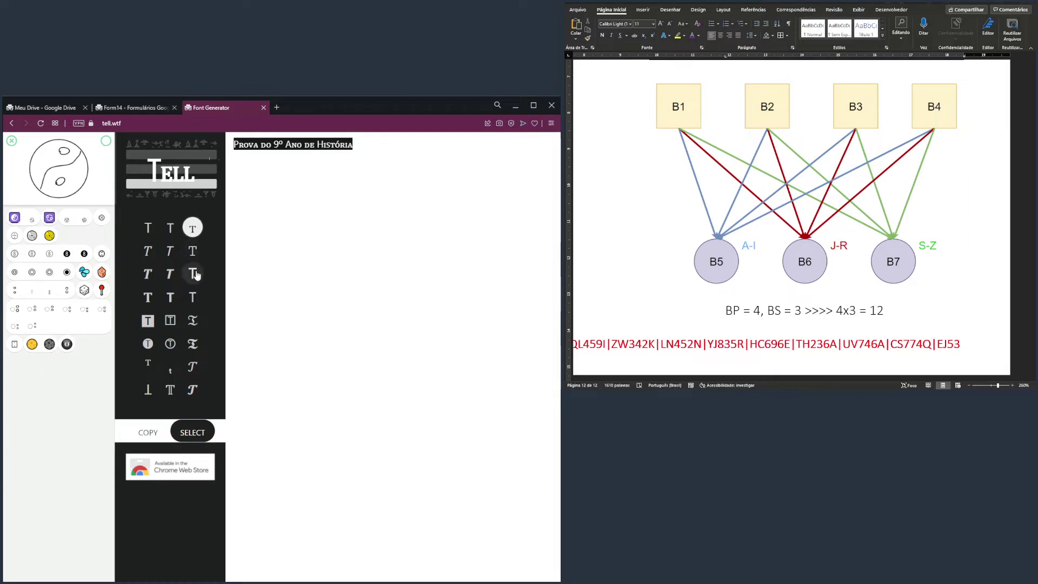
pyautogui.click(196, 273)
pyautogui.moveTo(449, 145); pyautogui.dragTo(211, 256)
pyautogui.moveTo(450, 145); pyautogui.dragTo(226, 147)
pyautogui.click(196, 249)
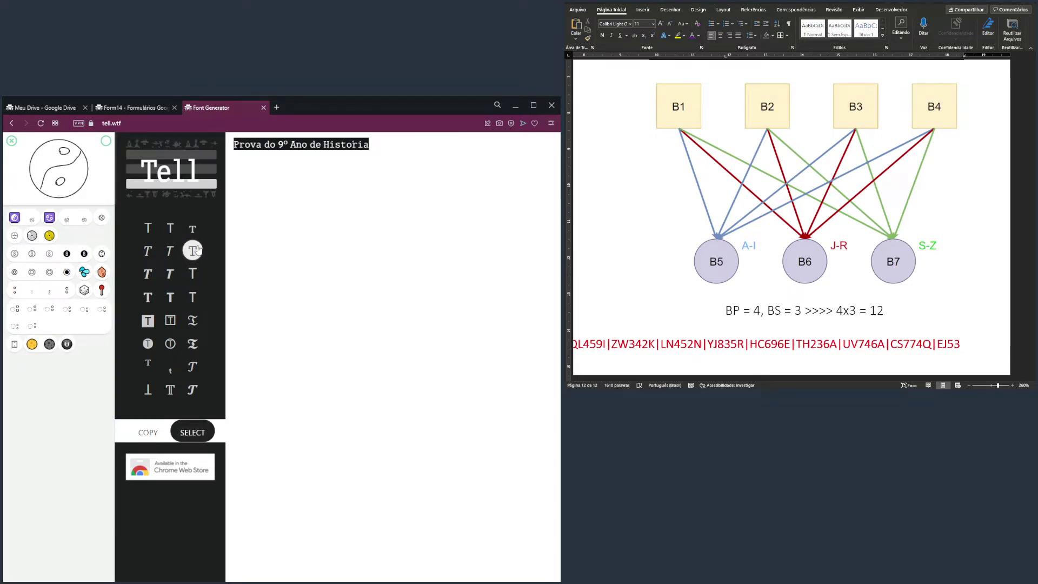
pyautogui.click(193, 229)
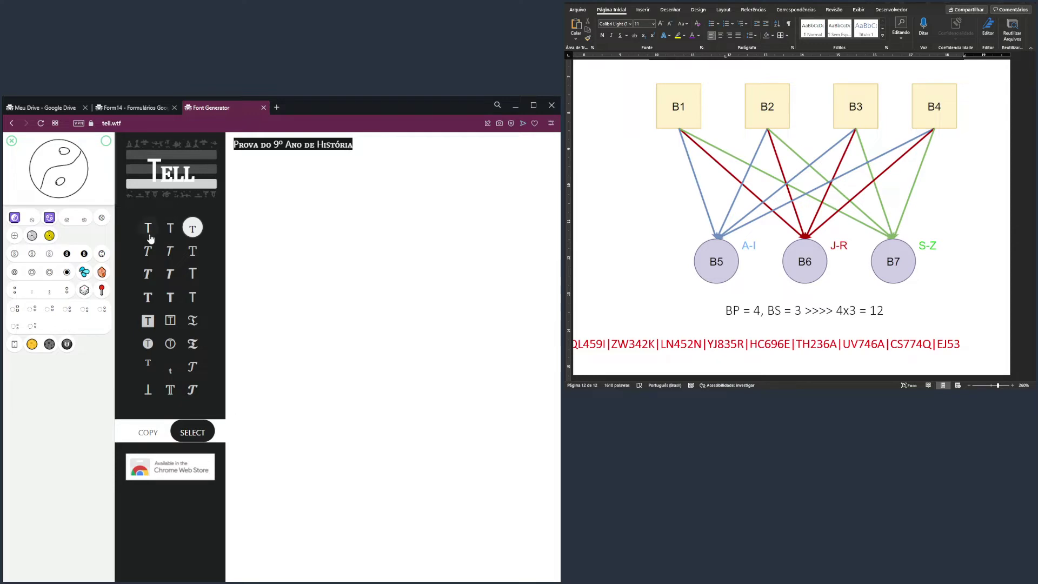
pyautogui.click(149, 295)
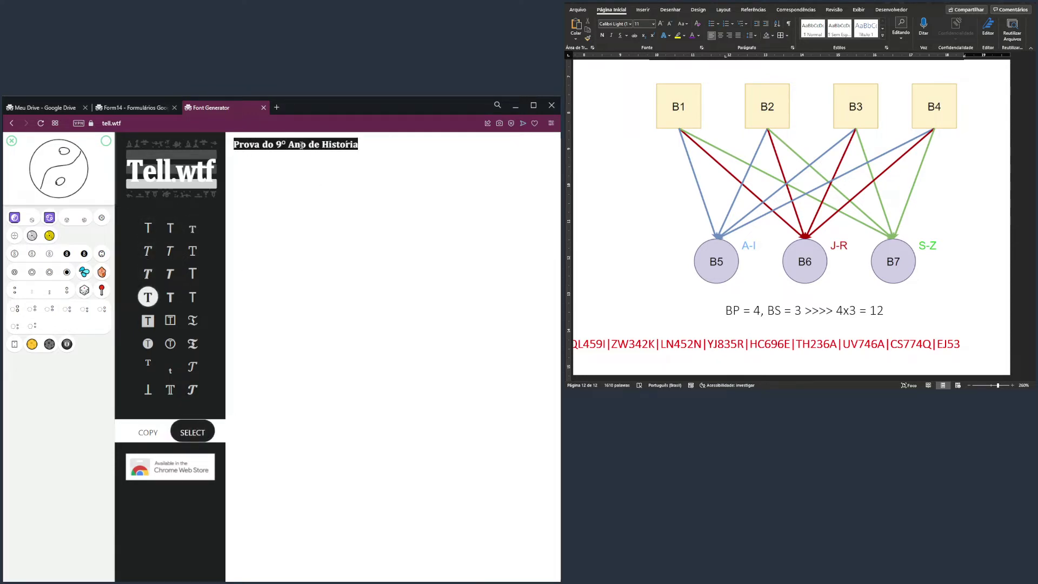
pyautogui.click(276, 169)
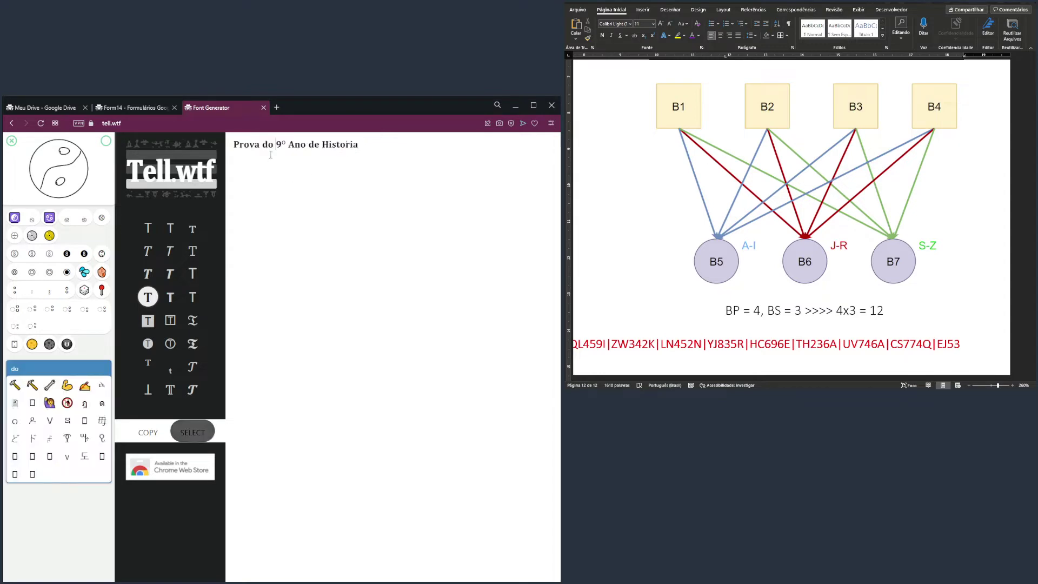
# Paste the bold serif 'Prova do 9º Ano de História' over Form14's title and save it
pyautogui.click(134, 108)
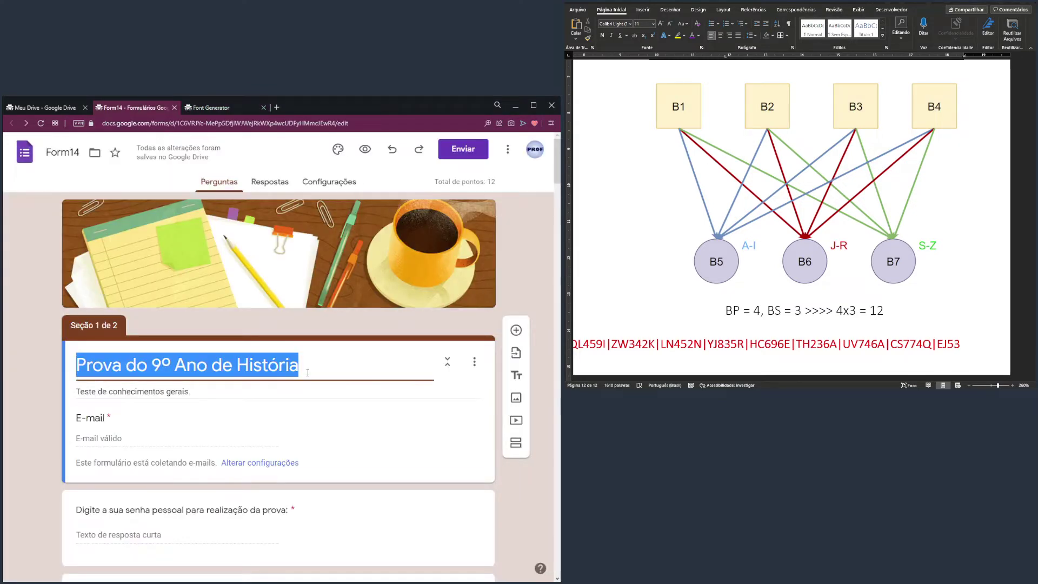
pyautogui.write('Prova do 9° Ano de História')
pyautogui.click(215, 399)
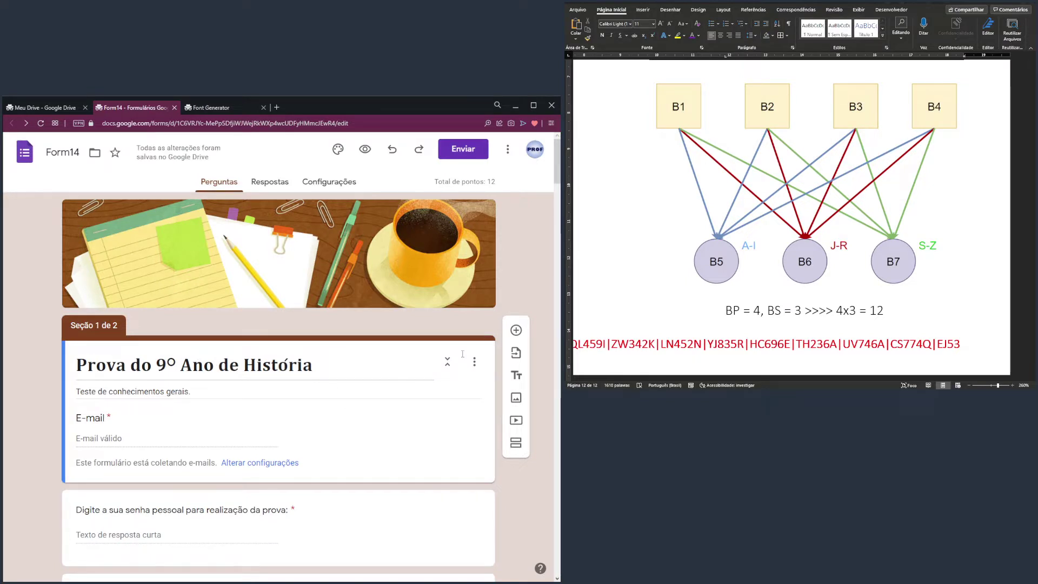
pyautogui.moveTo(555, 167); pyautogui.dragTo(556, 173)
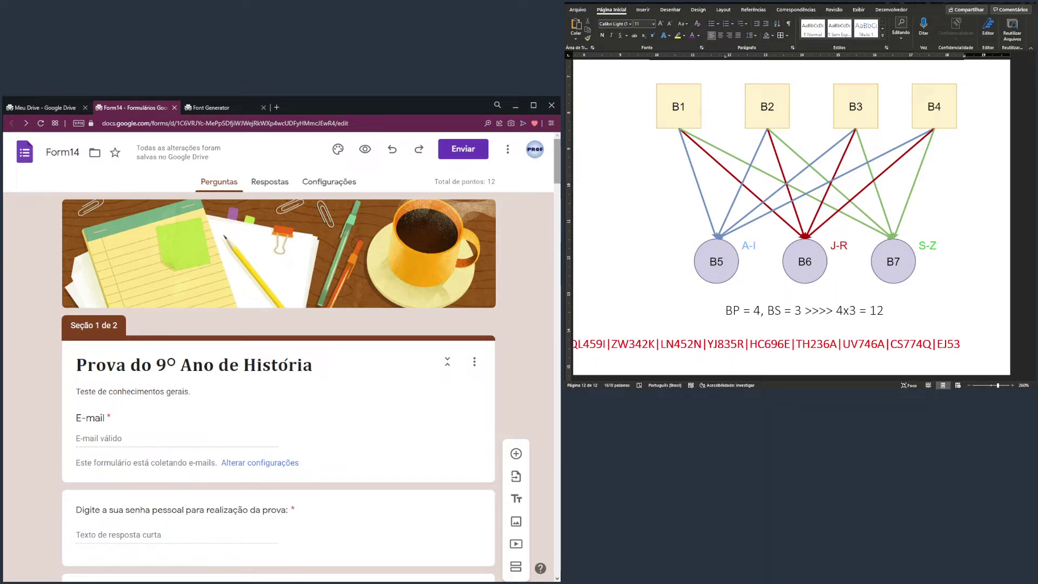
# Scroll through the form and Word's BLOCOS table listing 12 questions across BLOCO 1–7
pyautogui.scroll(-4, 560, 194)
pyautogui.scroll(-12, 560, 194)
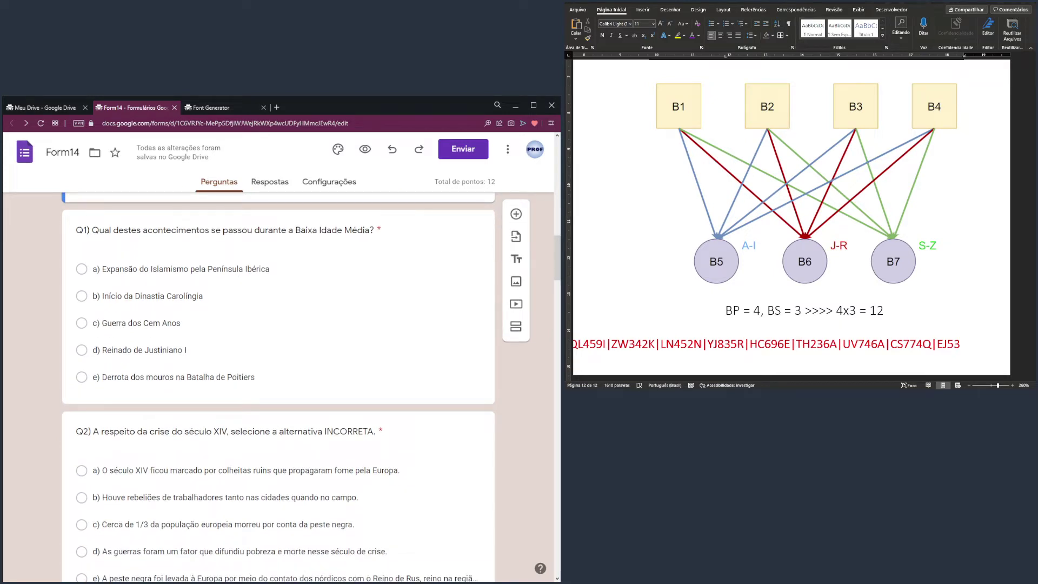
pyautogui.scroll(5, 792, 216)
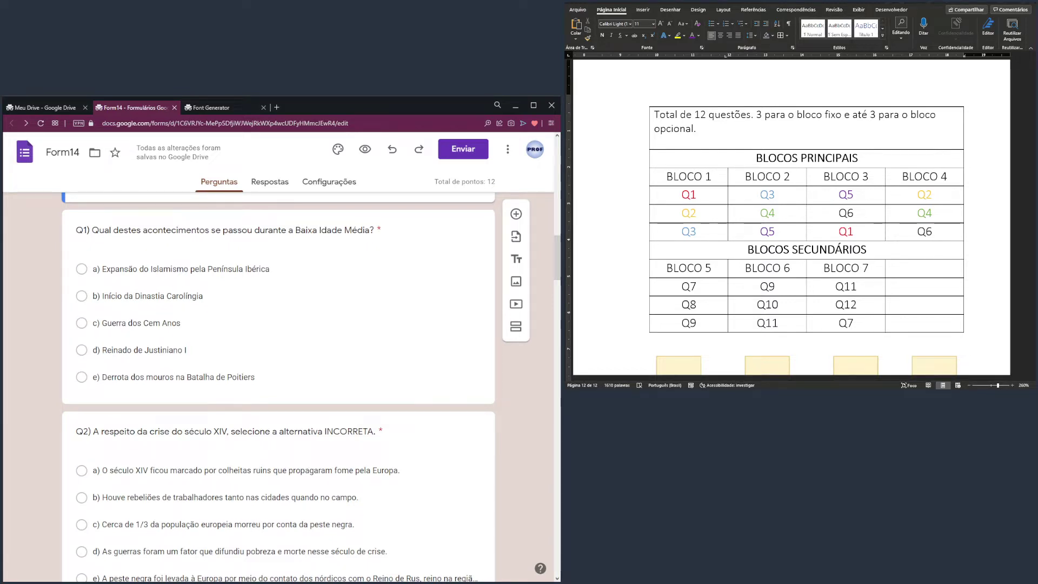
pyautogui.scroll(1, 278, 378)
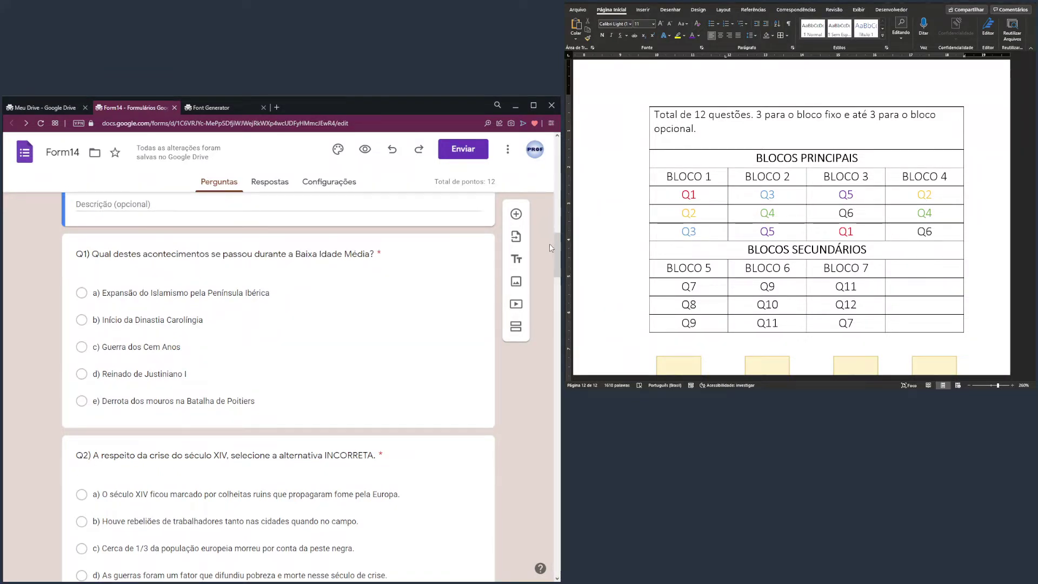
pyautogui.moveTo(555, 250); pyautogui.dragTo(548, 161)
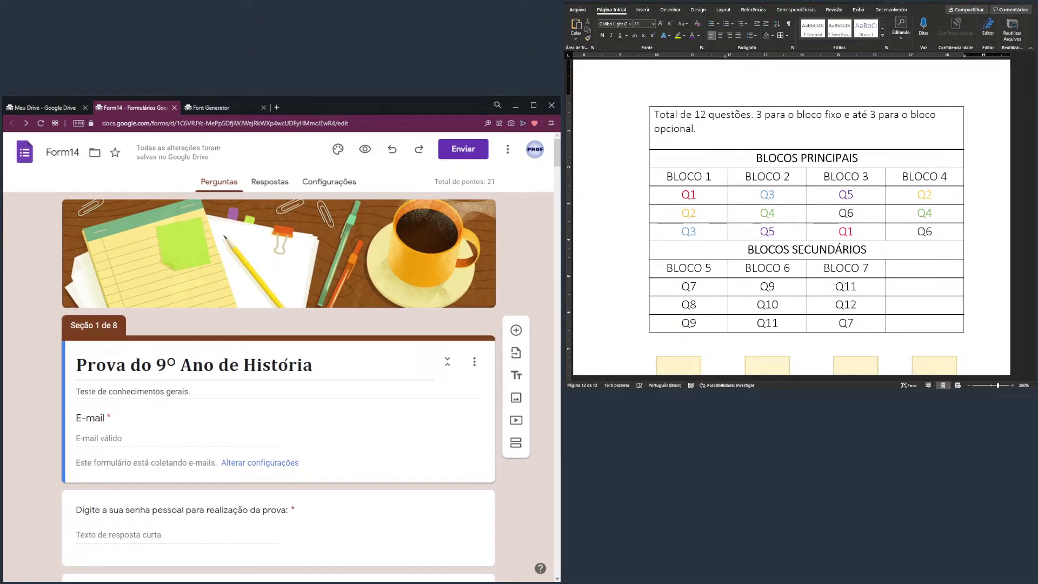
pyautogui.scroll(-10, 517, 308)
pyautogui.scroll(-6, 518, 308)
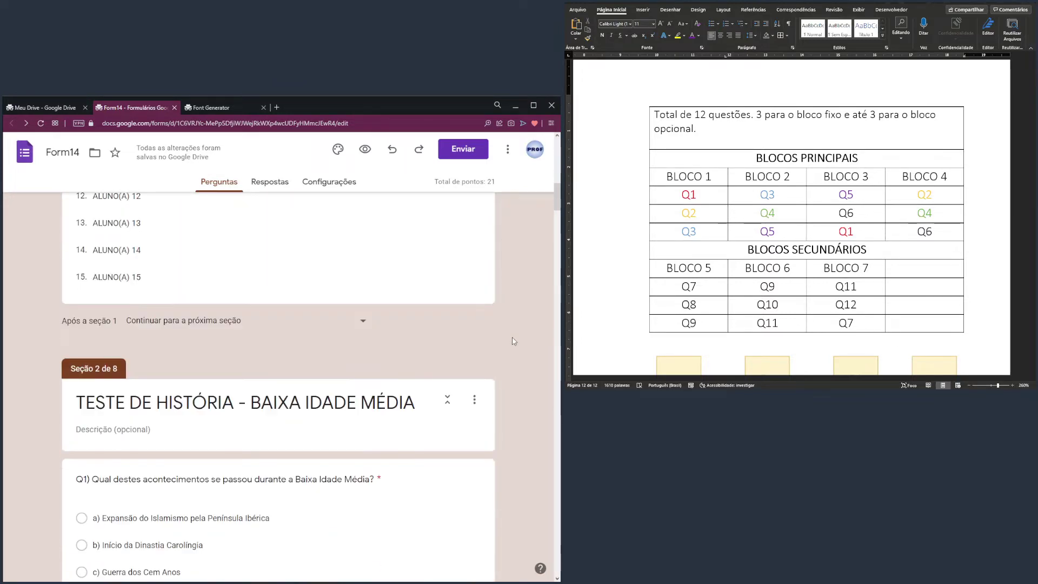
pyautogui.click(87, 315)
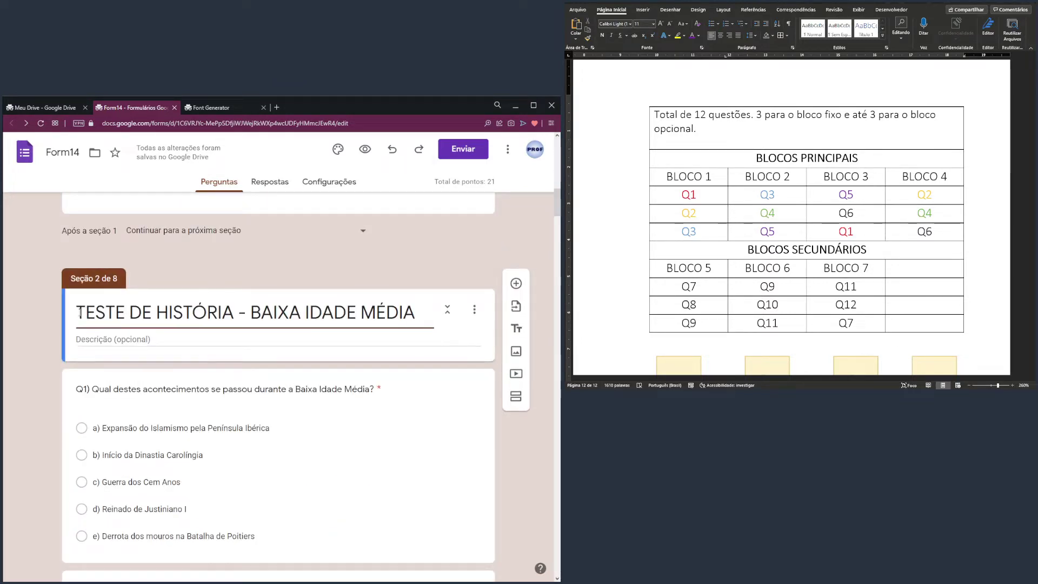
pyautogui.write('B1 -')
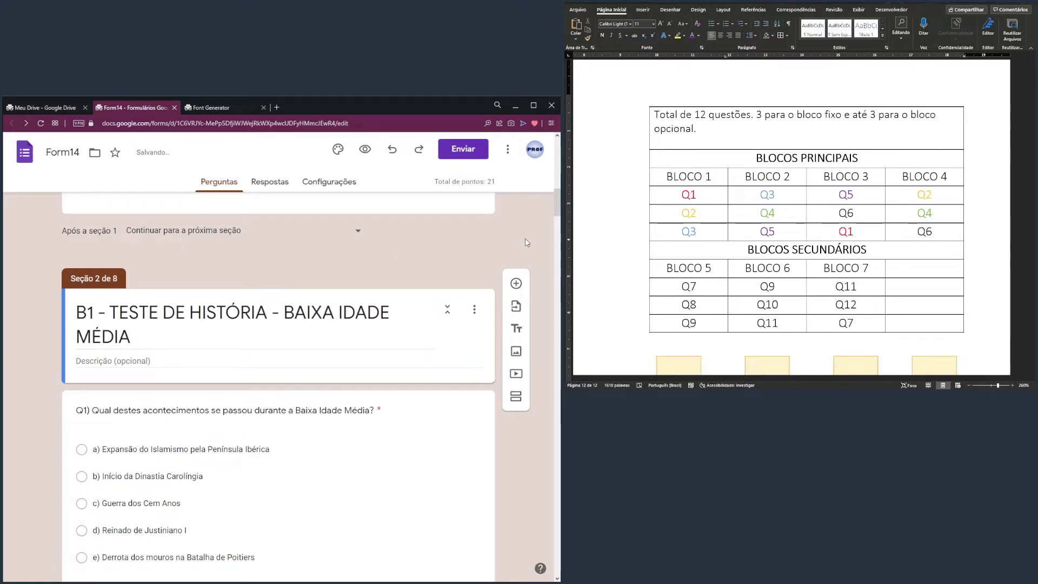
pyautogui.scroll(-2, 557, 216)
pyautogui.scroll(-1, 558, 216)
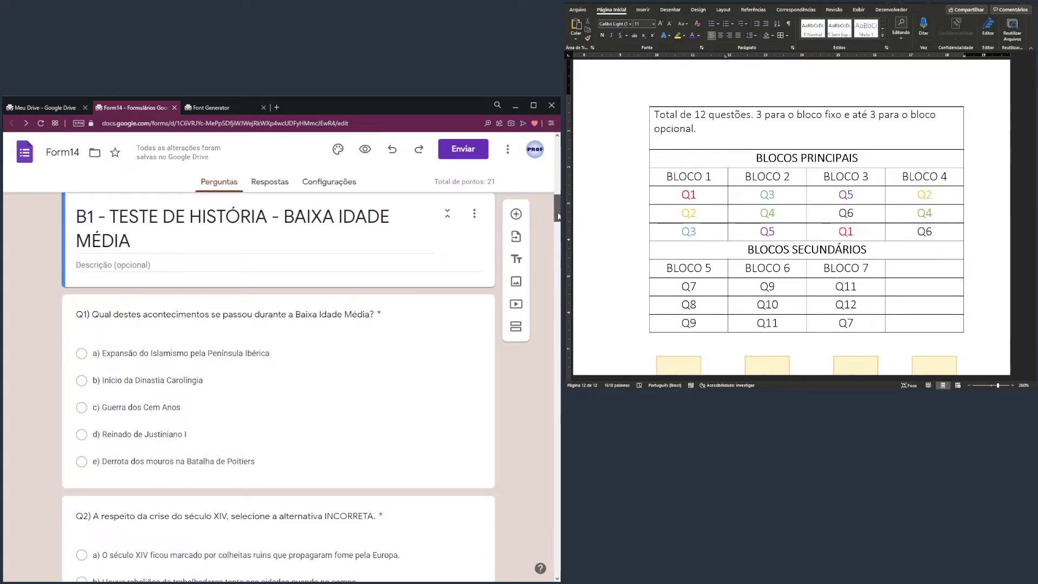
pyautogui.click(134, 296)
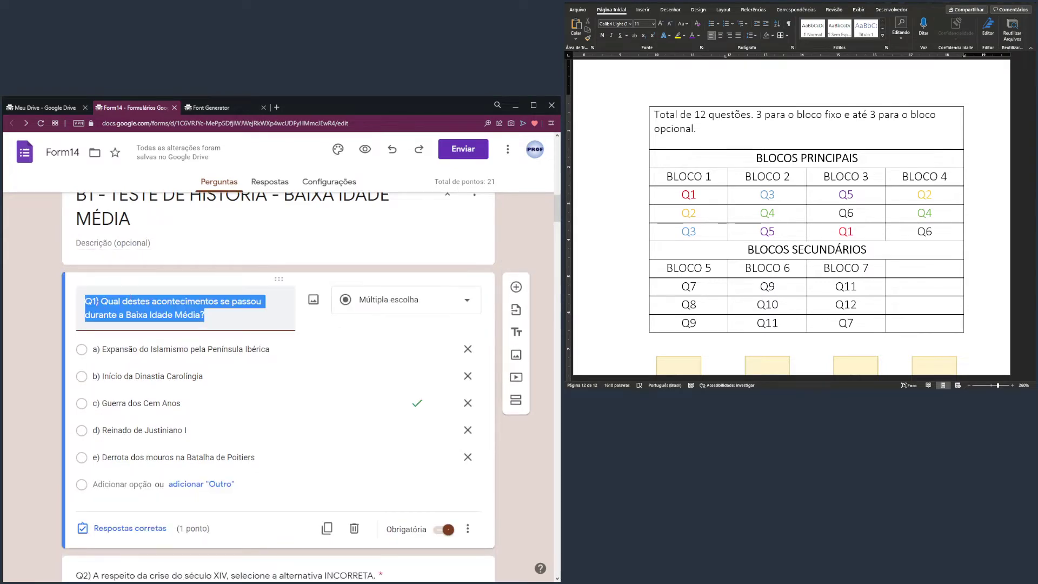
pyautogui.scroll(-5, 104, 339)
pyautogui.click(104, 339)
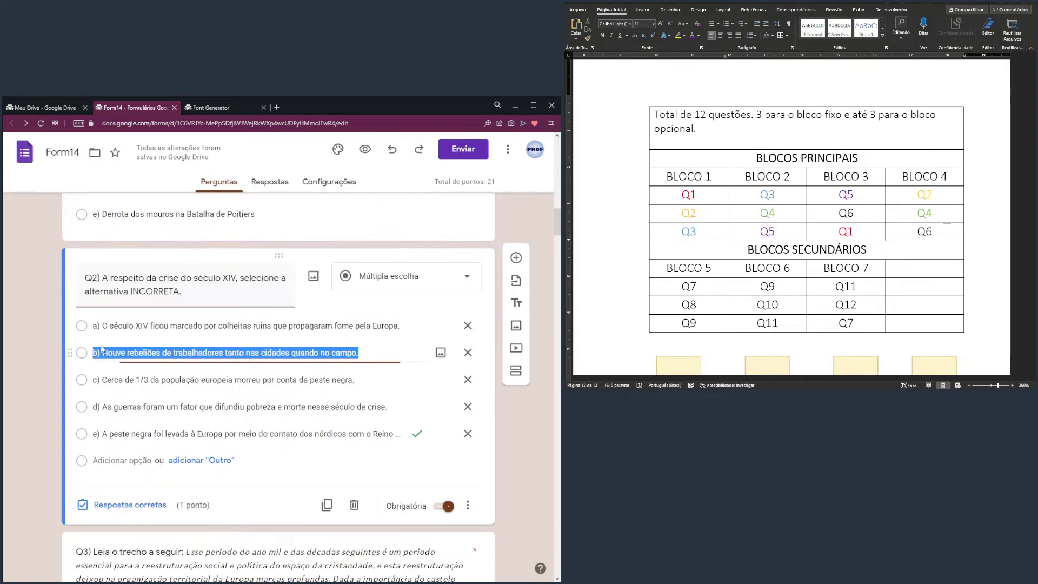
pyautogui.scroll(-4, 101, 293)
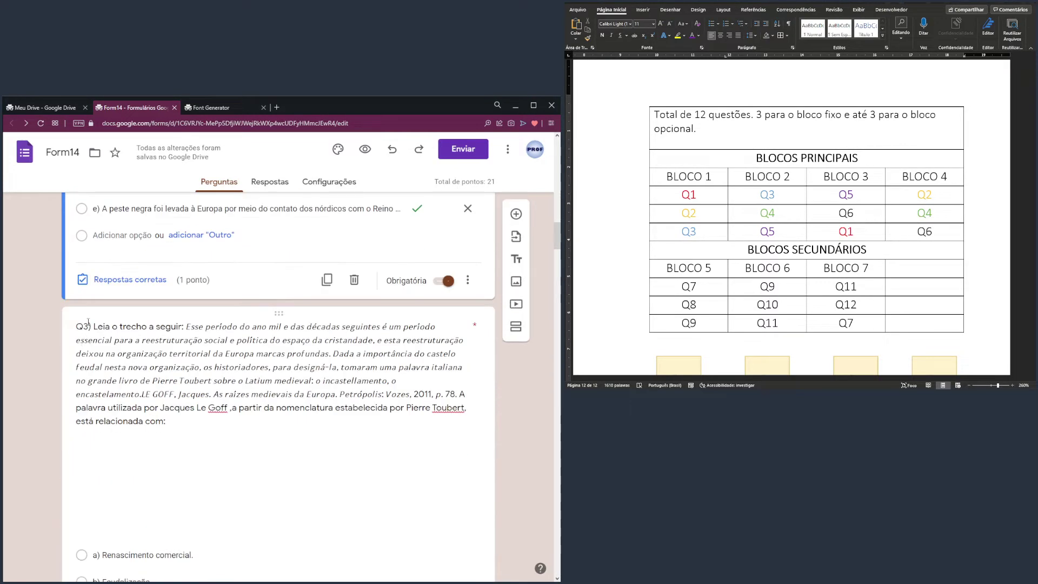
pyautogui.click(87, 322)
pyautogui.scroll(-2, 427, 422)
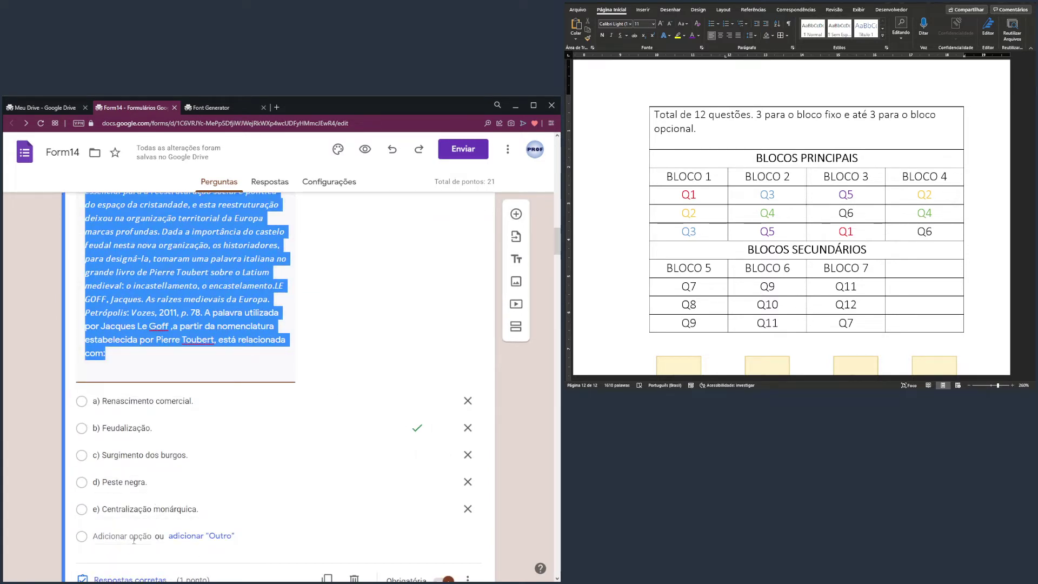
pyautogui.click(686, 176)
pyautogui.moveTo(686, 176); pyautogui.dragTo(687, 232)
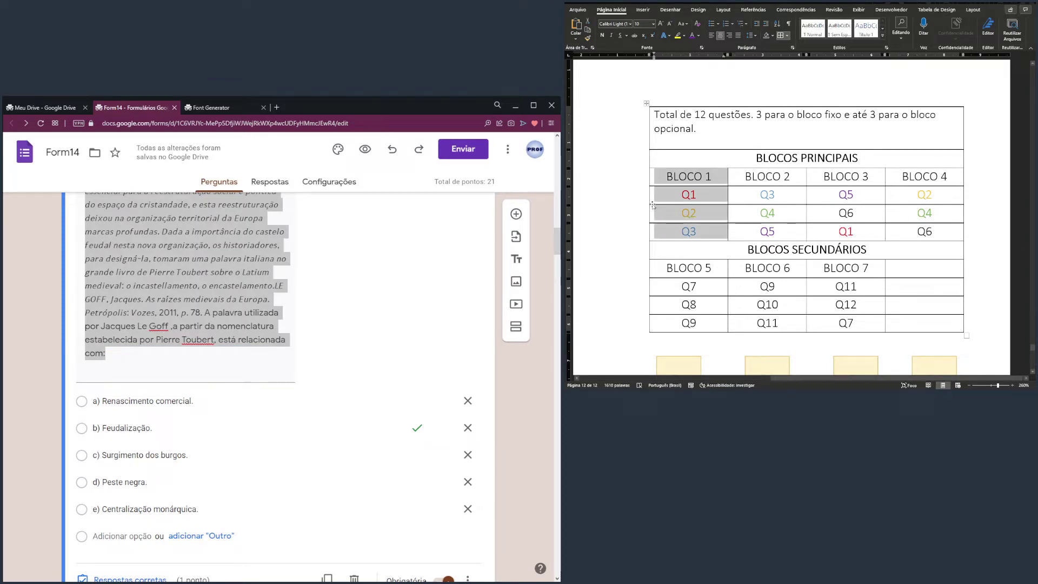
pyautogui.click(758, 193)
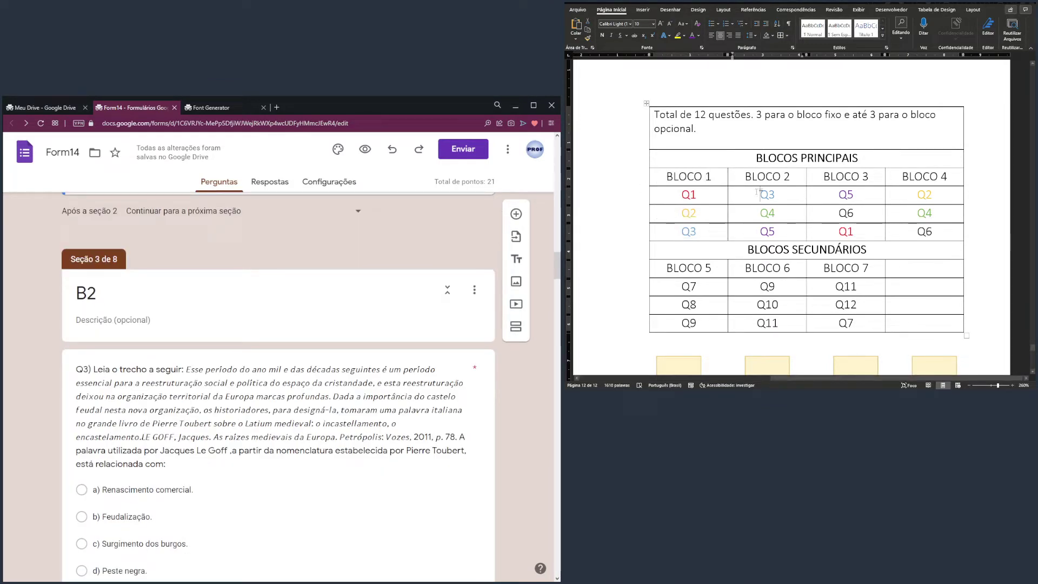
pyautogui.moveTo(757, 187); pyautogui.dragTo(758, 218)
pyautogui.click(754, 190)
pyautogui.moveTo(753, 179); pyautogui.dragTo(758, 233)
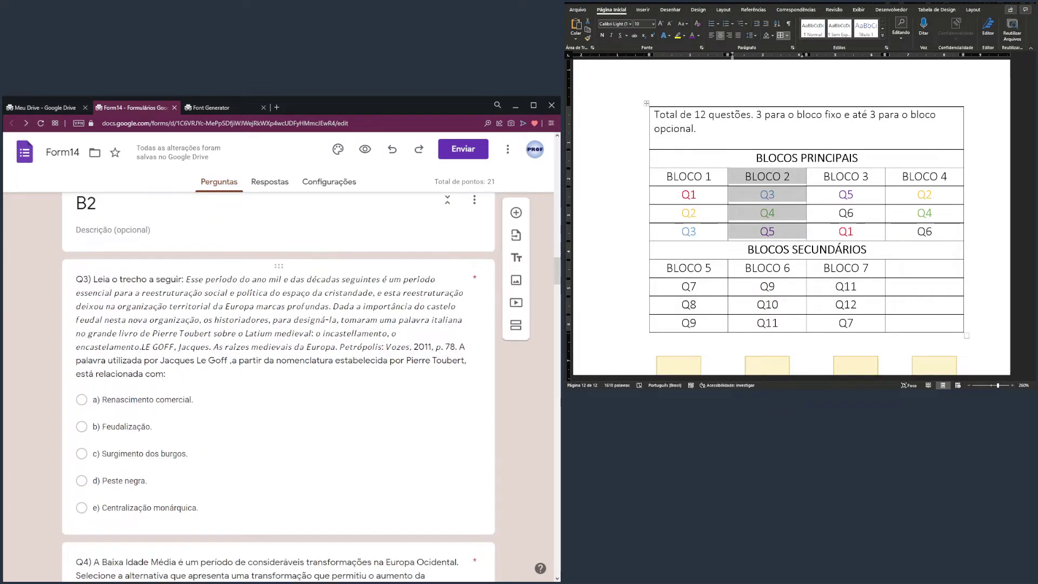
pyautogui.click(203, 347)
pyautogui.scroll(-5, 205, 351)
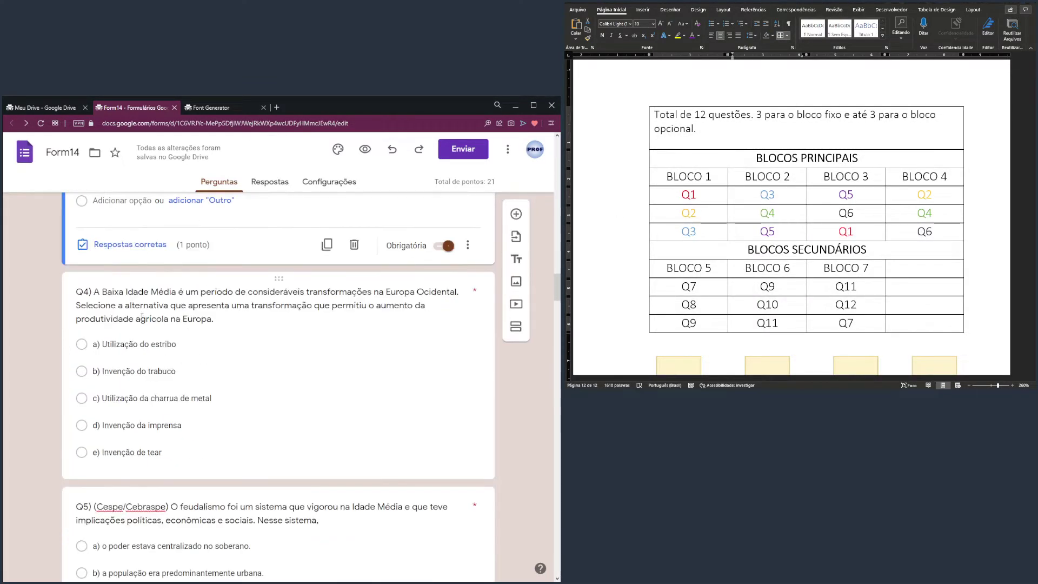
pyautogui.click(141, 317)
pyautogui.scroll(-3, 141, 317)
pyautogui.click(472, 383)
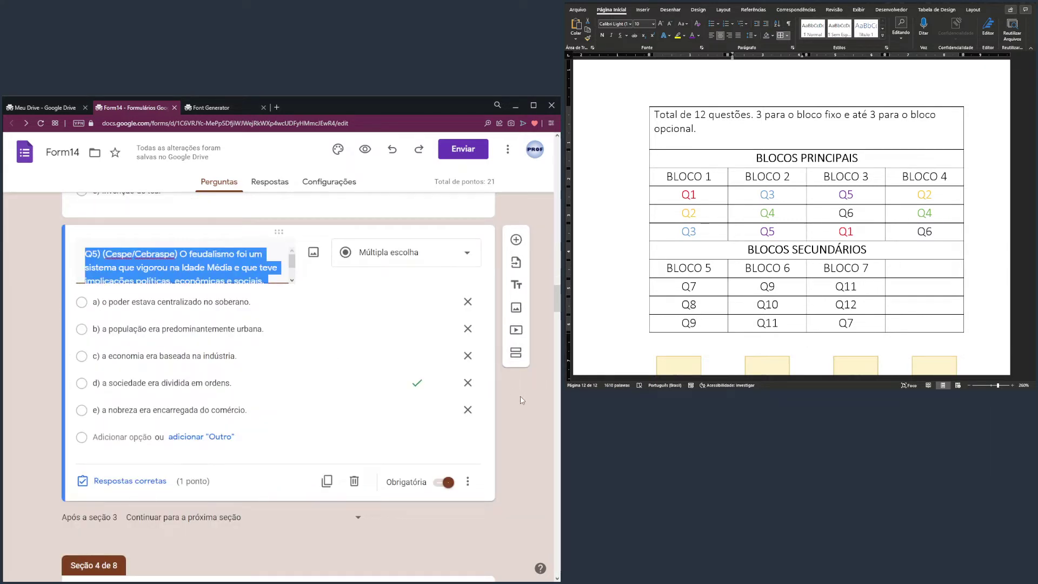
pyautogui.scroll(-1, 523, 400)
pyautogui.scroll(3, 527, 402)
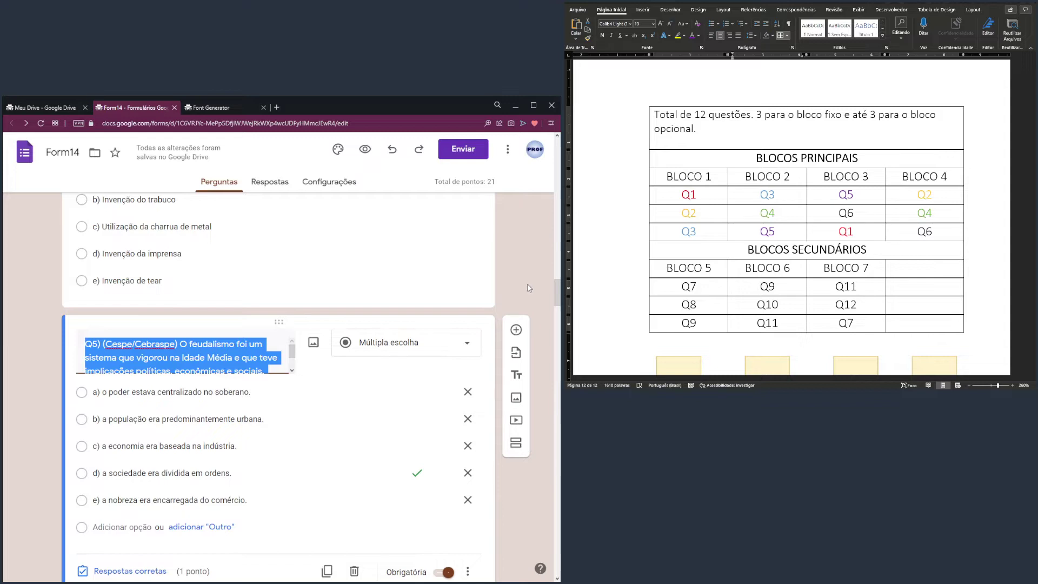
pyautogui.scroll(-1, 531, 287)
pyautogui.scroll(-2, 544, 342)
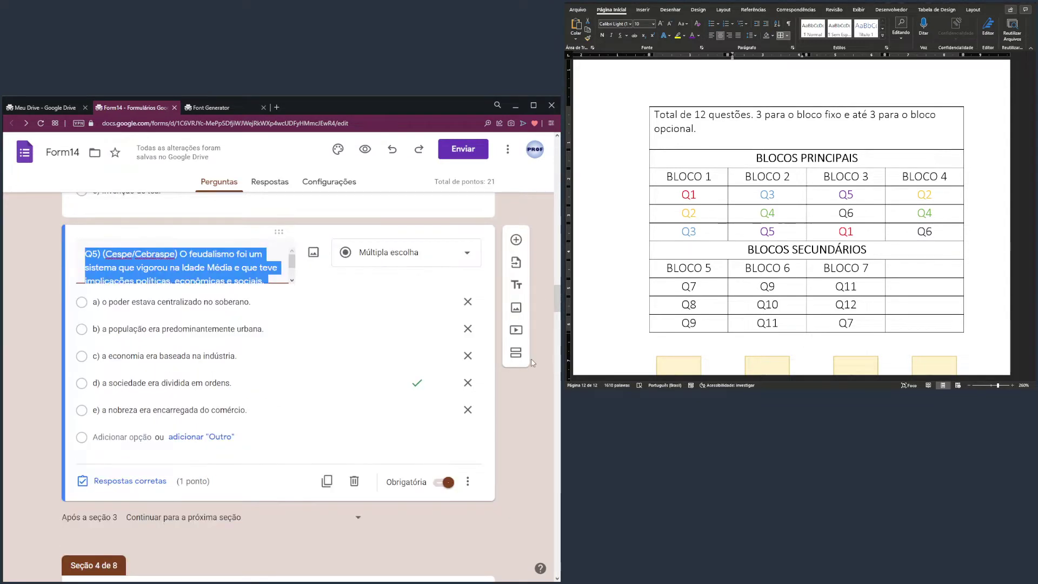
pyautogui.scroll(-5, 532, 379)
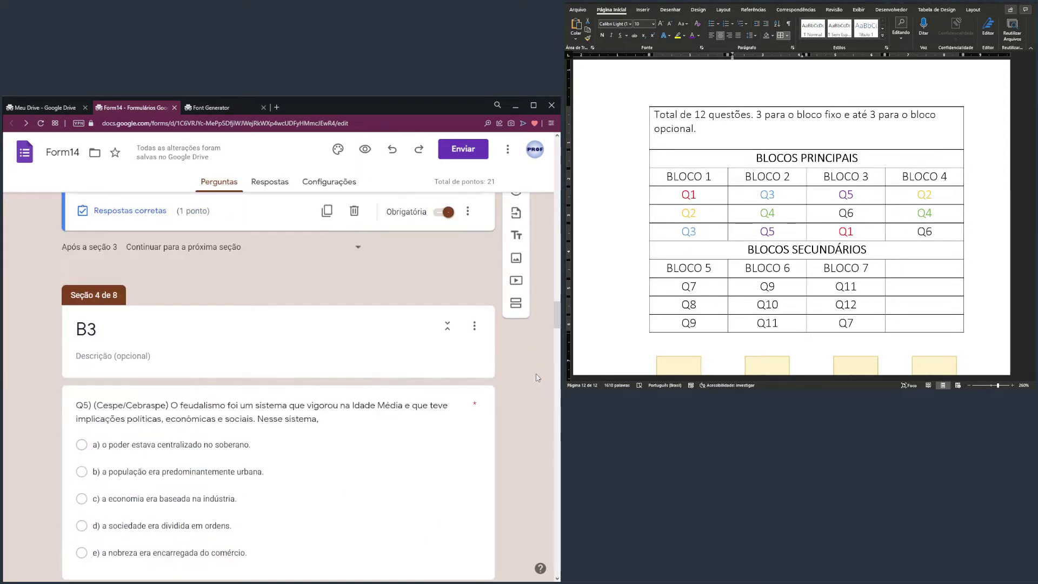
pyautogui.click(844, 176)
pyautogui.moveTo(838, 187); pyautogui.dragTo(839, 231)
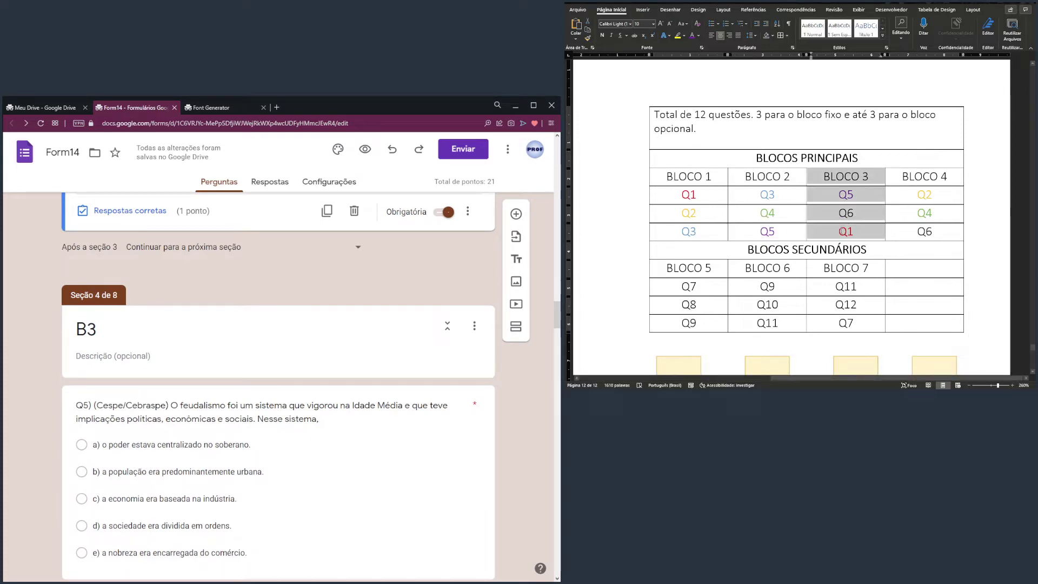
pyautogui.scroll(-2, 278, 346)
pyautogui.click(275, 322)
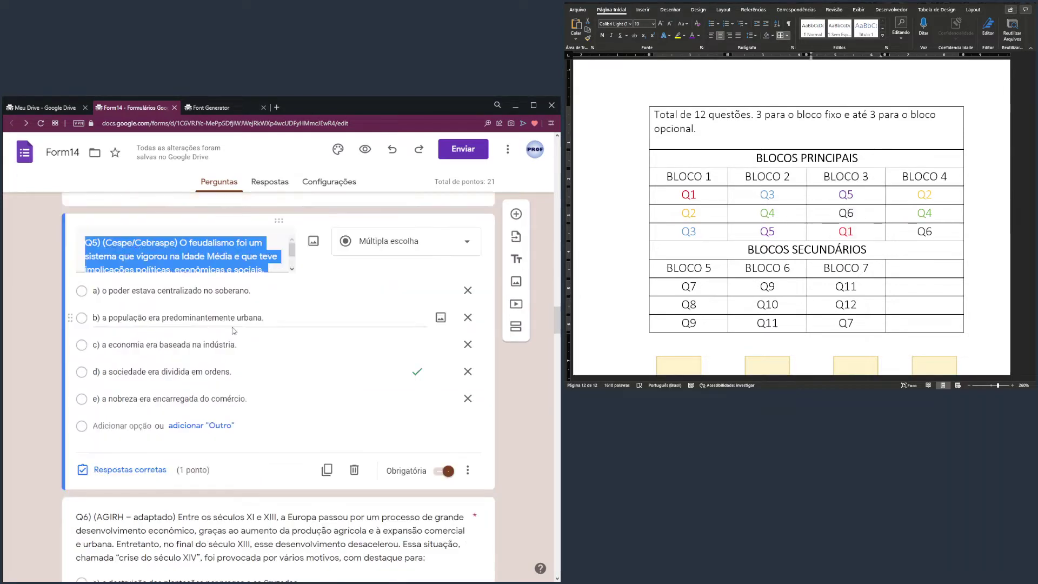
pyautogui.scroll(-5, 275, 361)
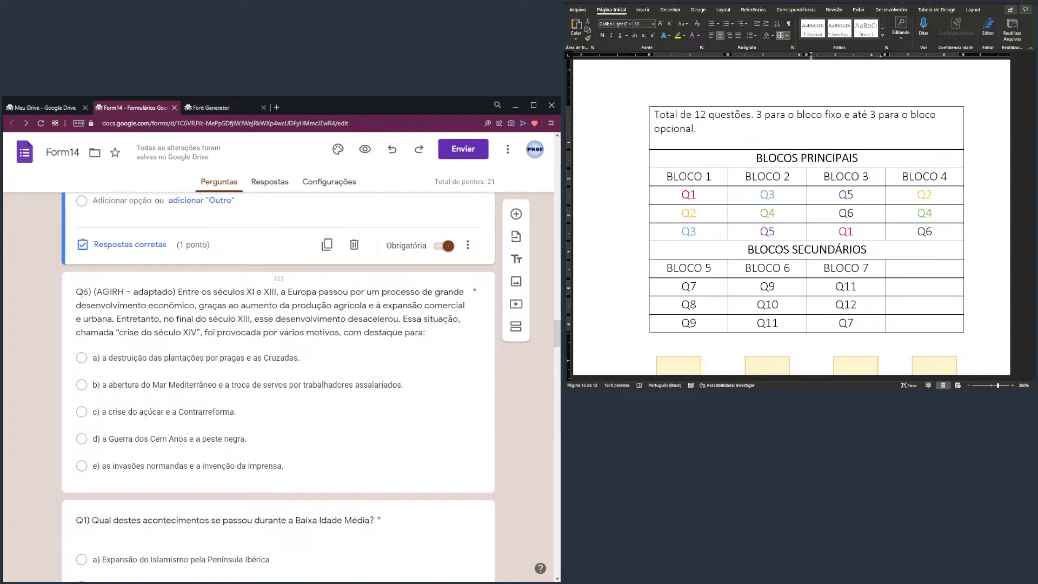
pyautogui.click(313, 305)
pyautogui.scroll(-5, 359, 375)
pyautogui.click(142, 304)
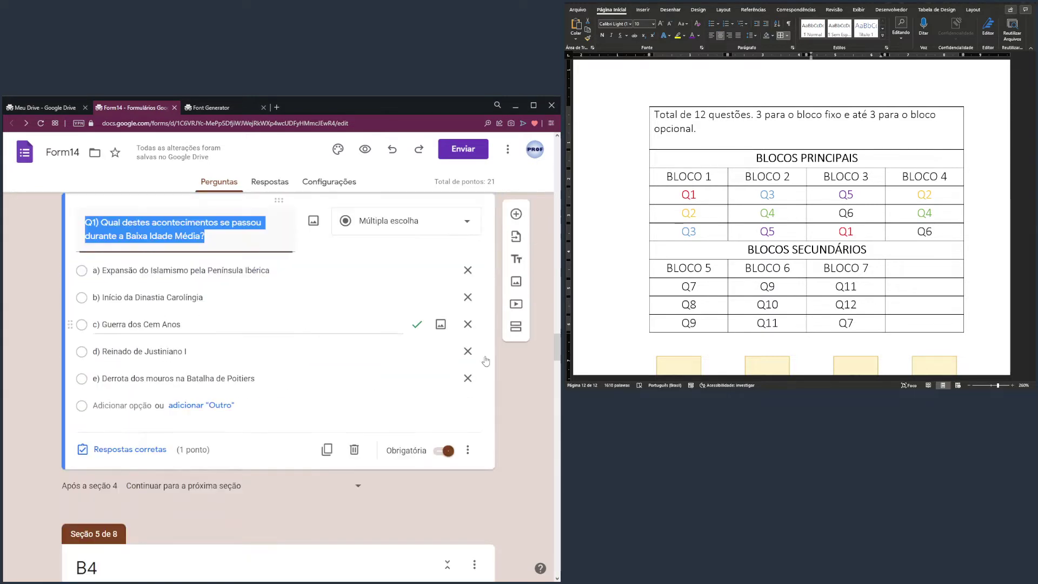
pyautogui.click(914, 193)
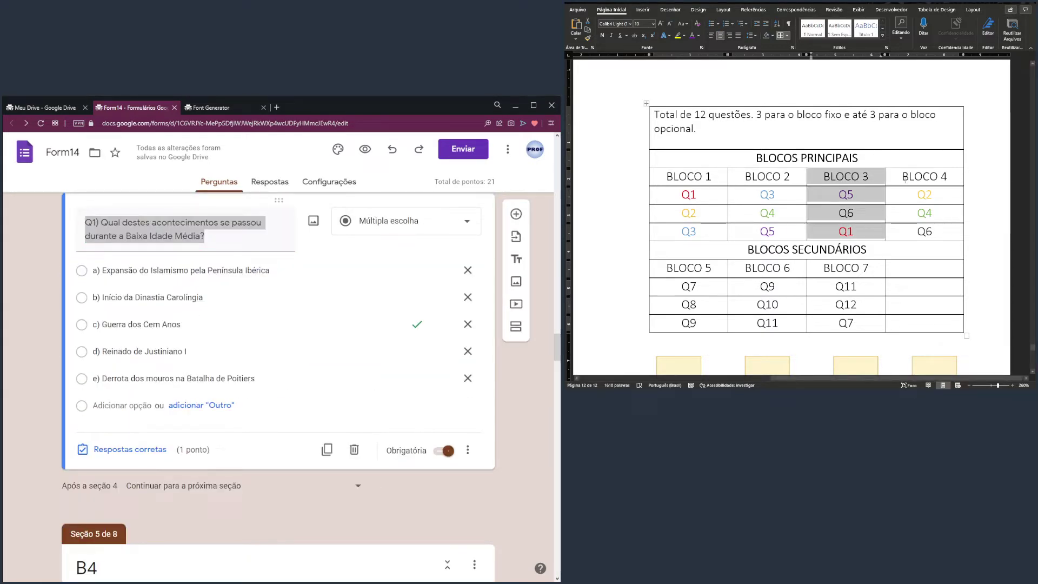
pyautogui.moveTo(914, 194); pyautogui.dragTo(922, 231)
pyautogui.scroll(-6, 132, 311)
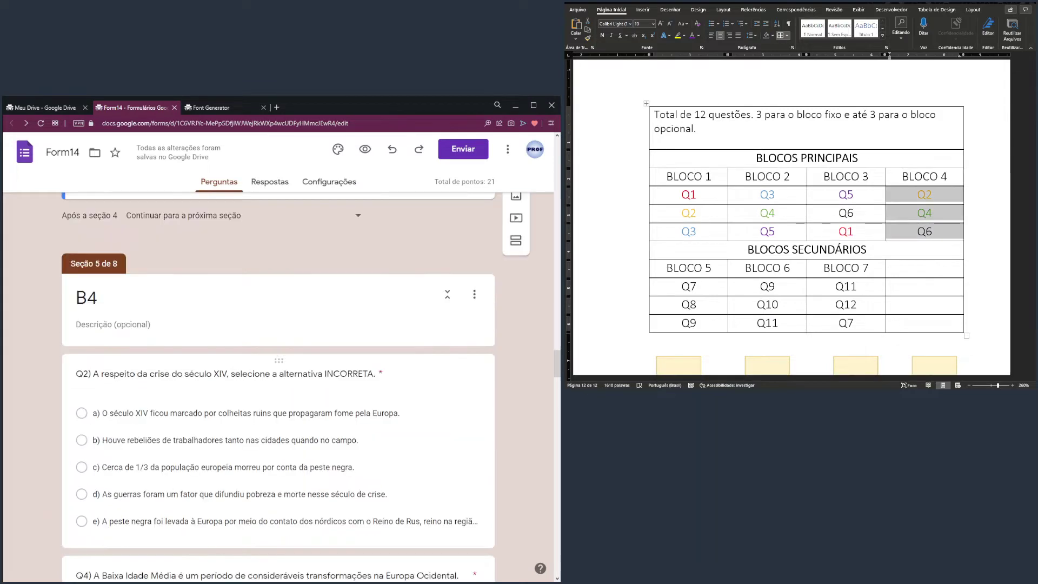
pyautogui.click(132, 311)
pyautogui.scroll(-4, 137, 357)
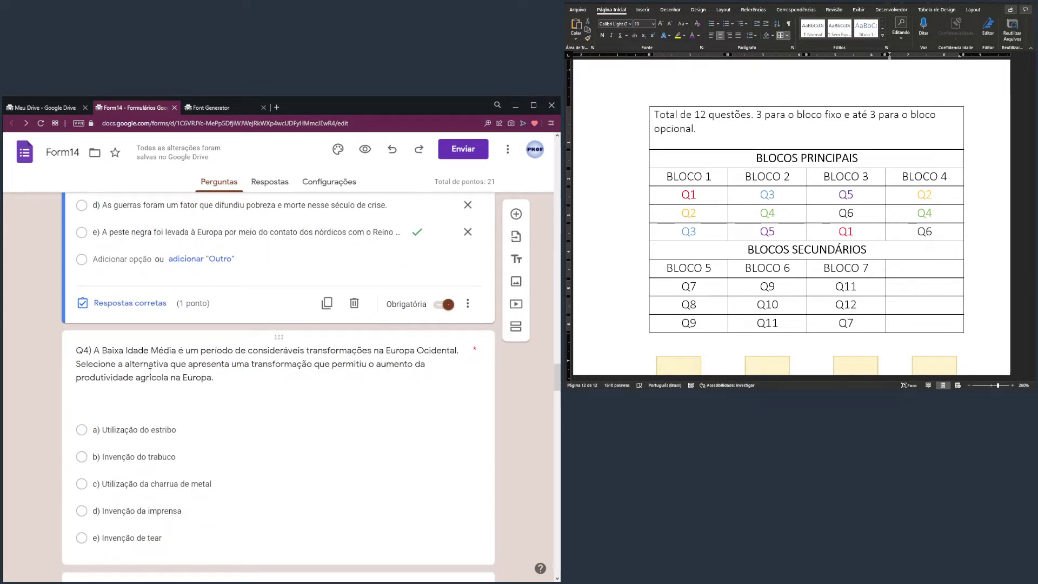
pyautogui.tripleClick(150, 372)
pyautogui.scroll(-5, 146, 358)
pyautogui.tripleClick(145, 357)
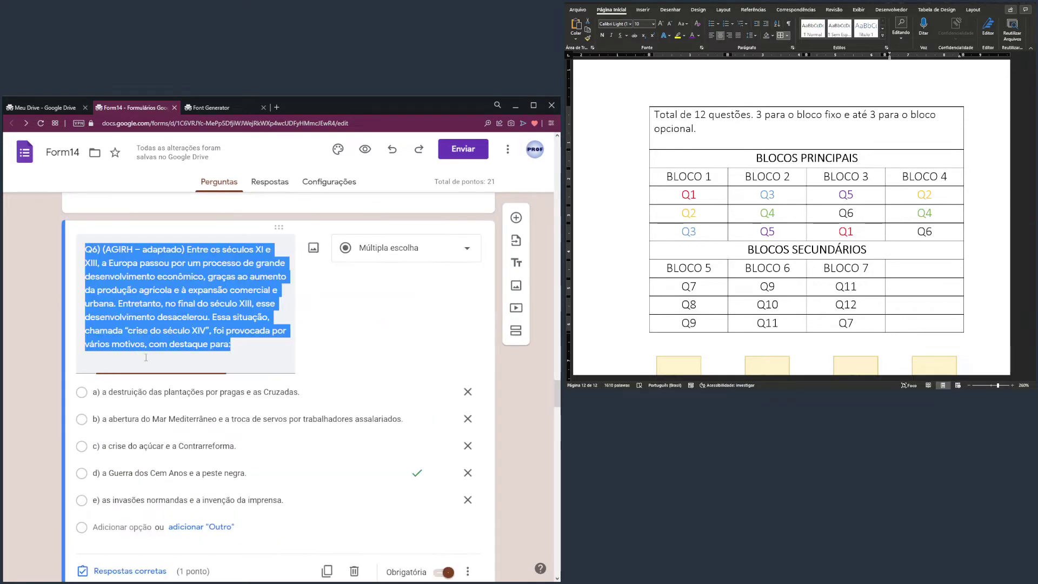
pyautogui.scroll(-8, 146, 357)
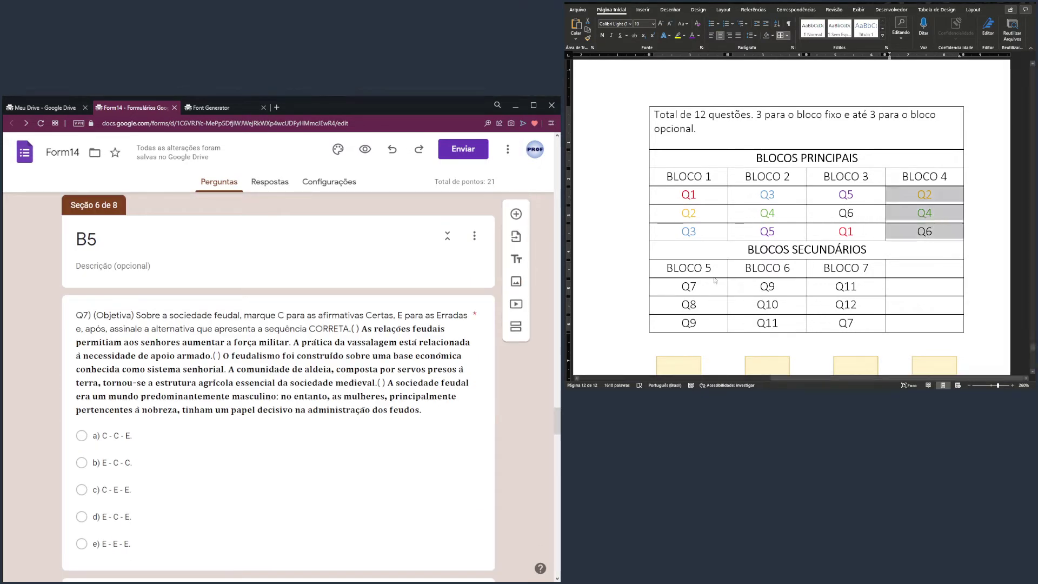
pyautogui.moveTo(715, 280); pyautogui.dragTo(697, 306)
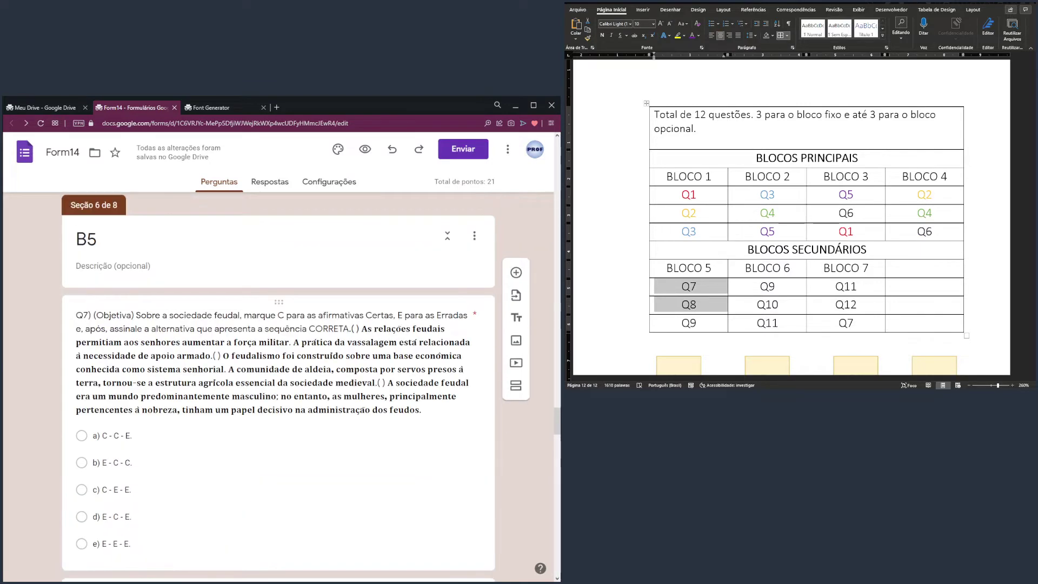
pyautogui.scroll(-4, 278, 378)
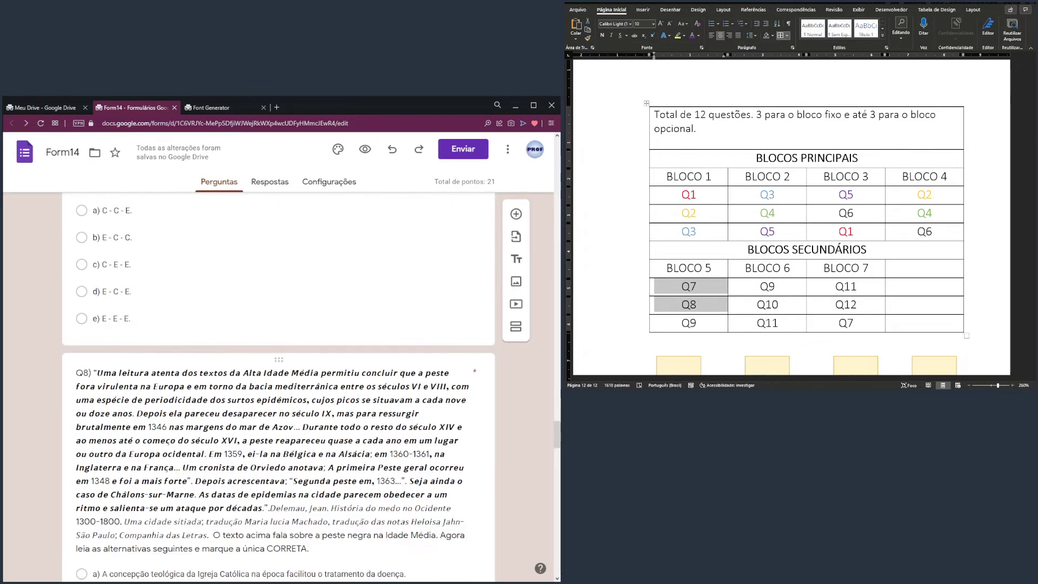
pyautogui.scroll(-8, 380, 362)
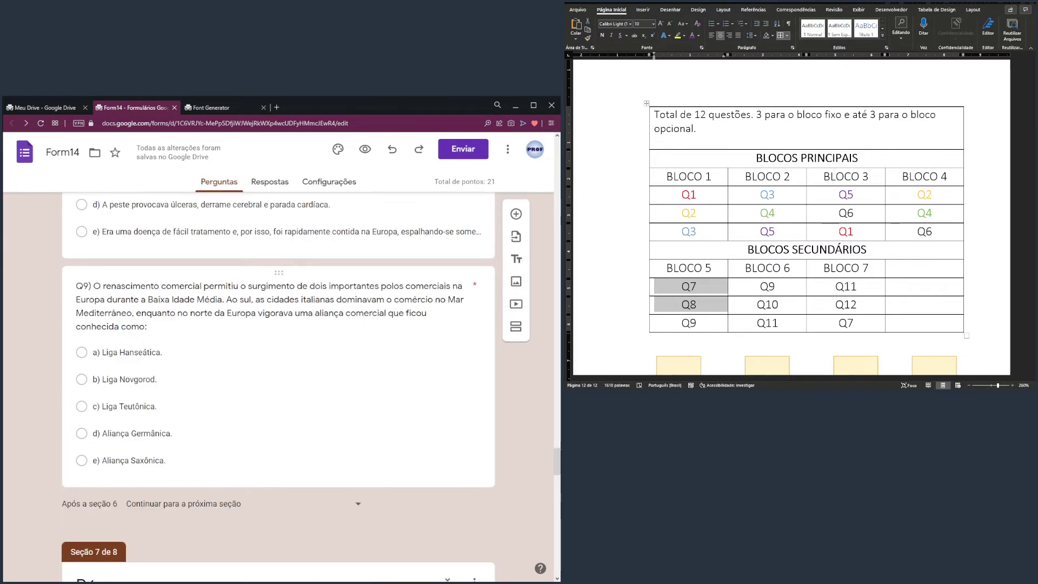
pyautogui.click(382, 362)
pyautogui.click(779, 281)
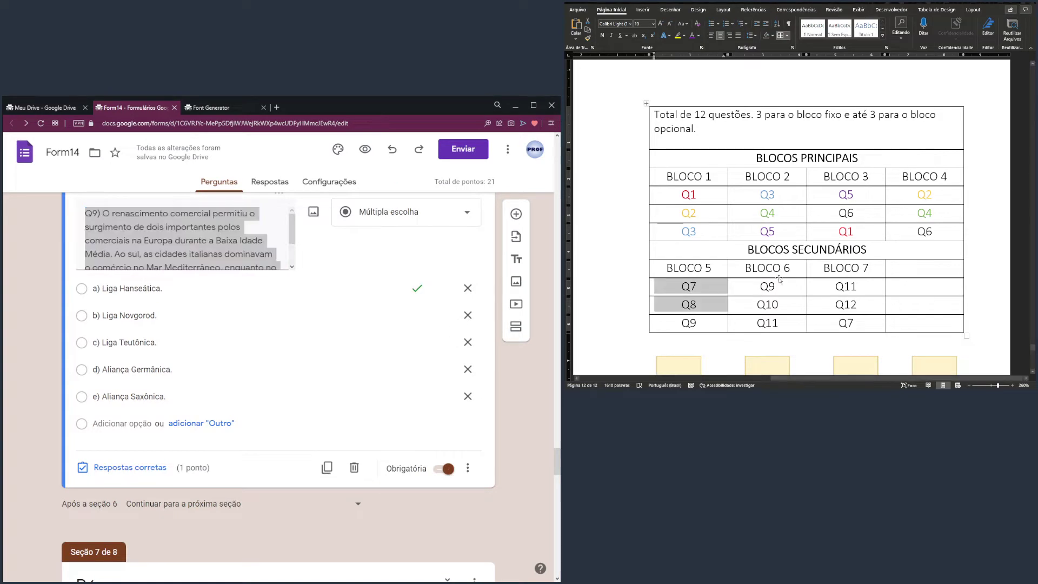
pyautogui.scroll(-4, 308, 378)
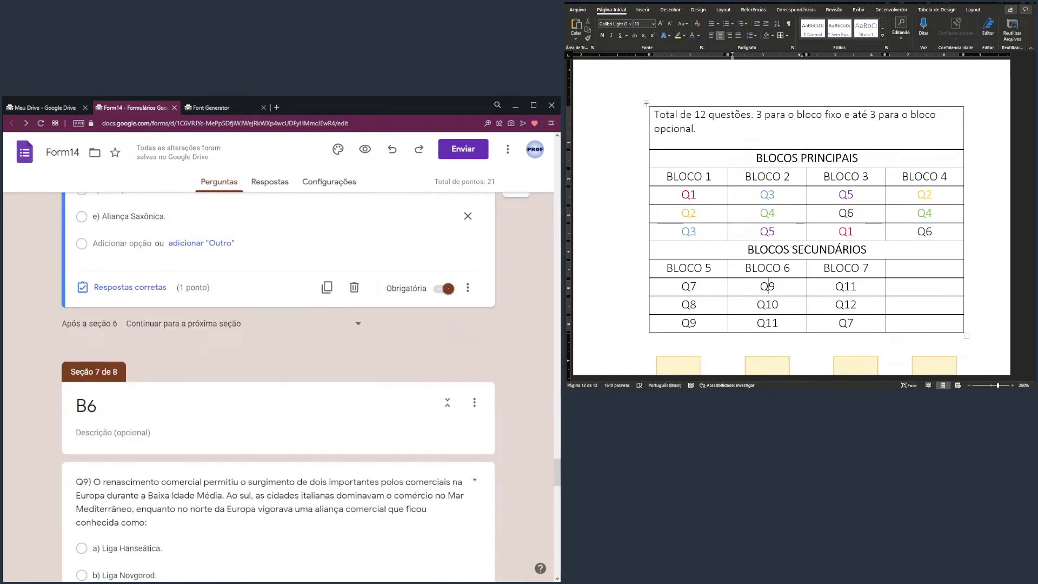
pyautogui.scroll(-5, 309, 379)
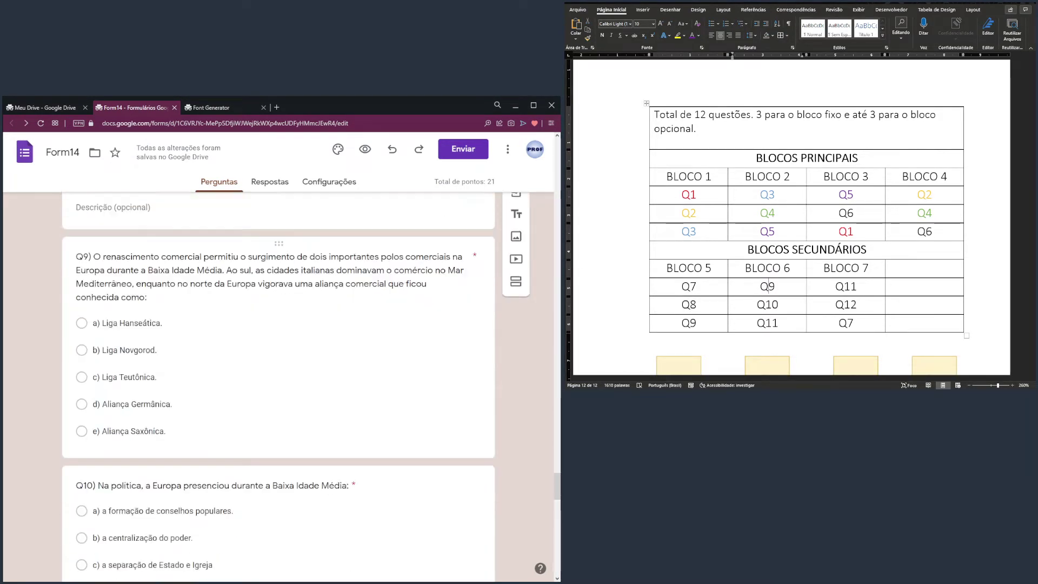
pyautogui.scroll(-3, 308, 378)
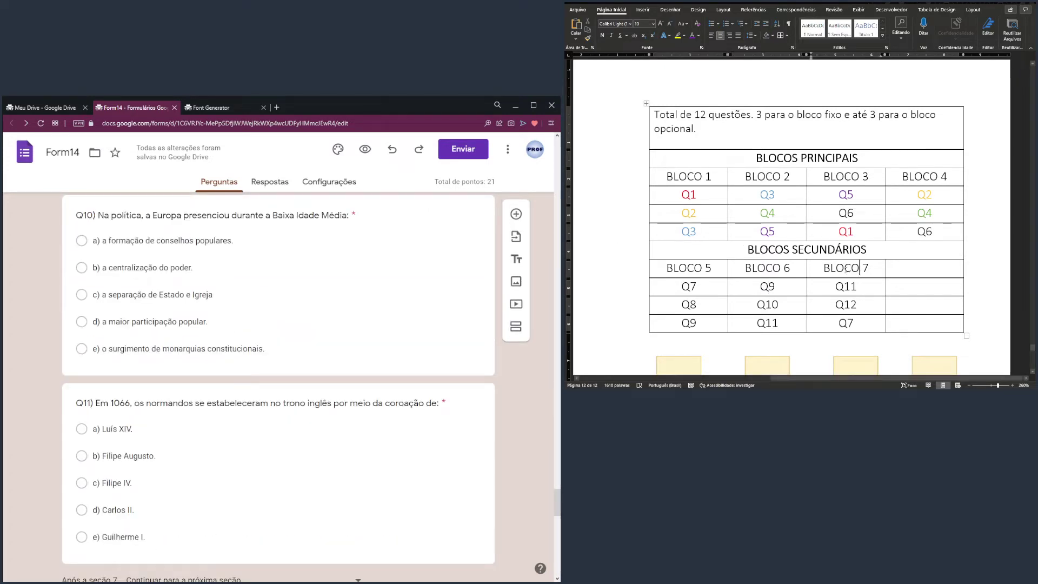
pyautogui.moveTo(846, 269); pyautogui.dragTo(846, 322)
pyautogui.scroll(-3, 270, 297)
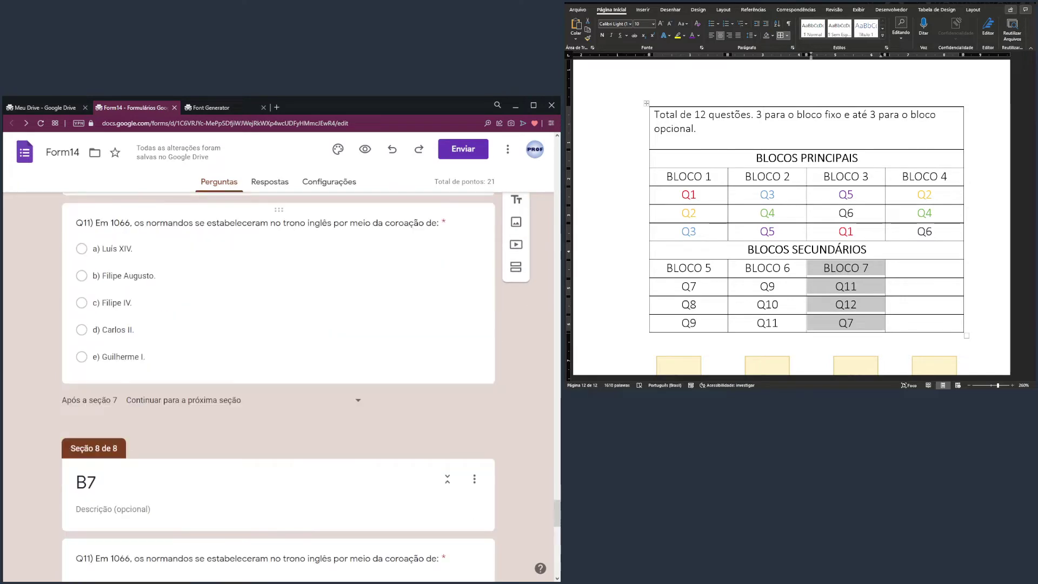
pyautogui.scroll(-4, 278, 378)
pyautogui.scroll(-2, 278, 379)
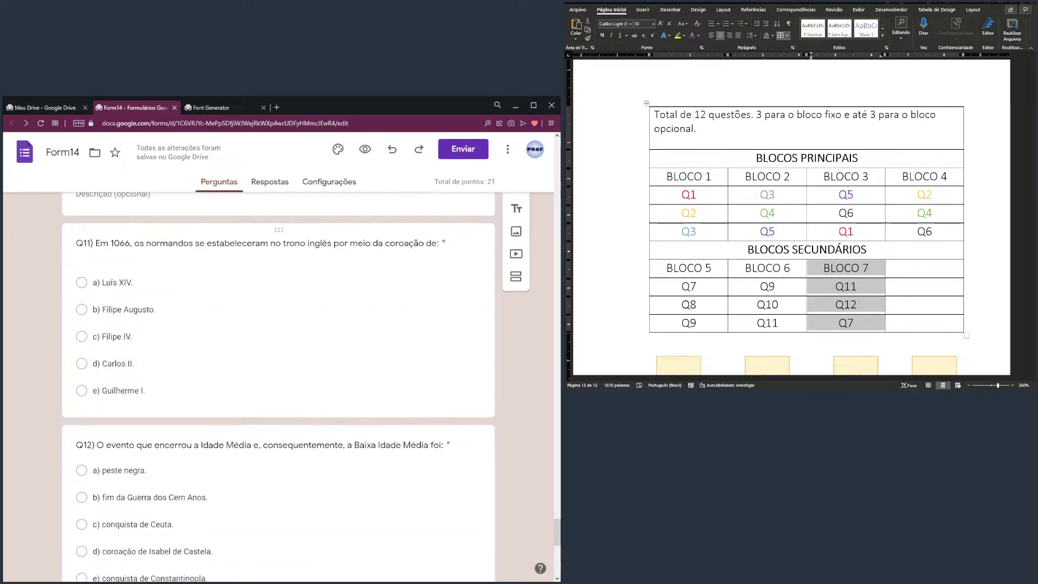
pyautogui.scroll(-2, 278, 378)
pyautogui.scroll(-7, 279, 378)
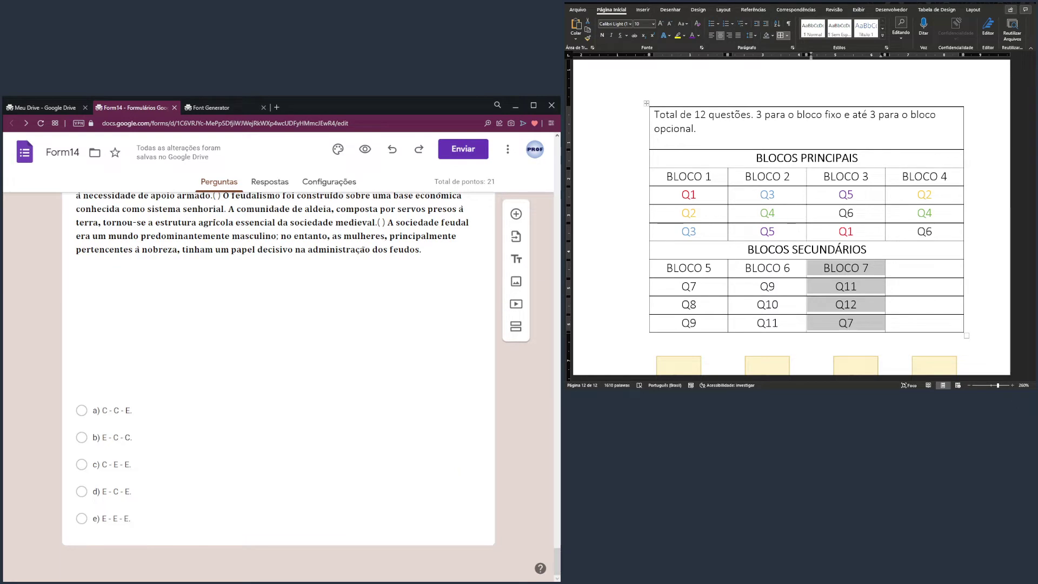
pyautogui.moveTo(557, 562); pyautogui.dragTo(554, 147)
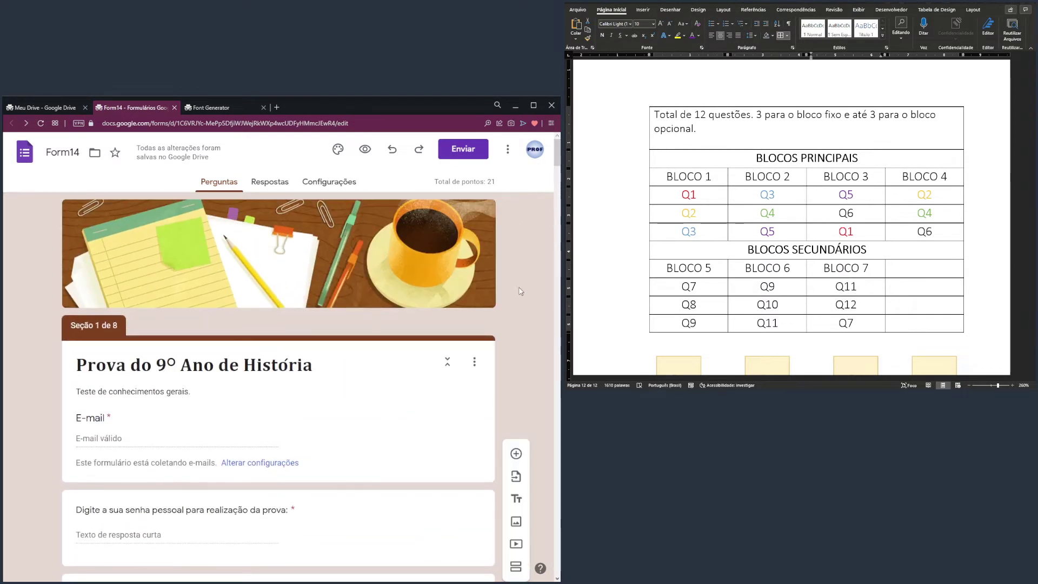
pyautogui.scroll(-3, 516, 340)
pyautogui.scroll(-4, 514, 347)
pyautogui.scroll(2, 515, 348)
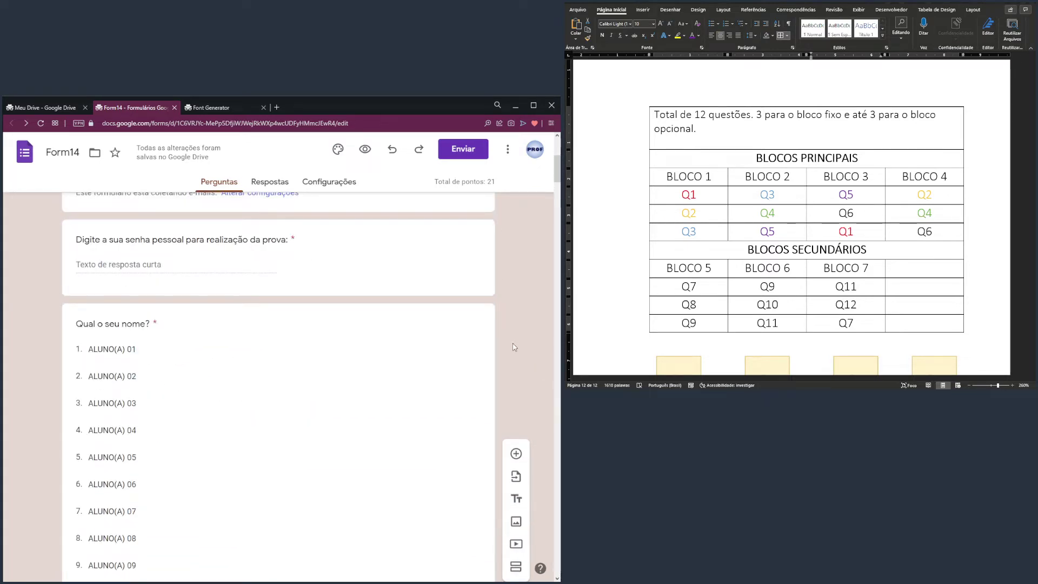
pyautogui.scroll(-6, 515, 348)
pyautogui.scroll(-3, 515, 348)
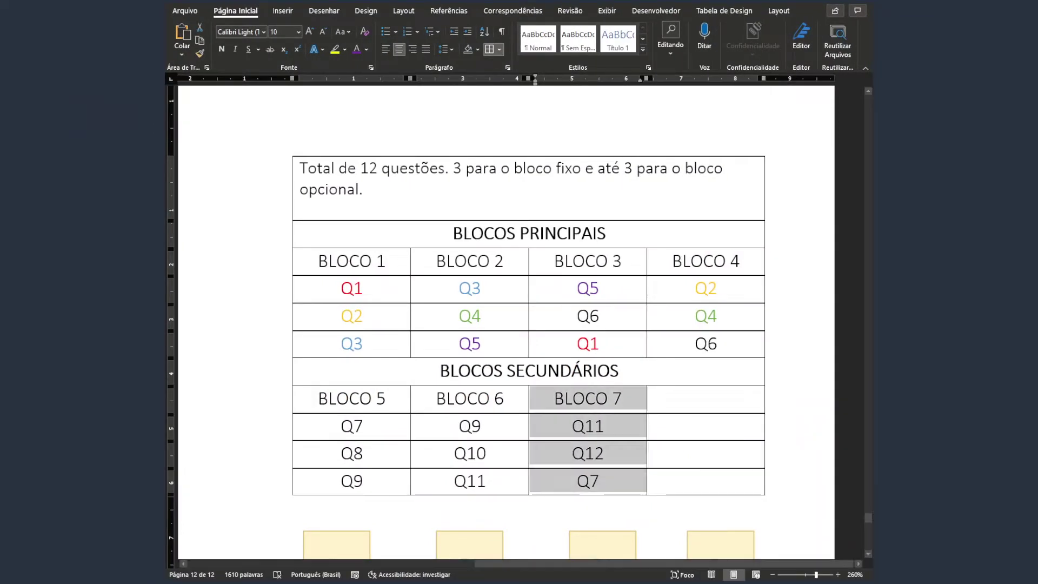
# Trim ALUNO(A) 01's main block from B1-B5 and ALUNO(A) 05's from B1-B7 to B1
pyautogui.moveTo(508, 563); pyautogui.dragTo(219, 564)
pyautogui.keyDown('ctrl'); pyautogui.scroll(-2, 479, 338); pyautogui.keyUp('ctrl')
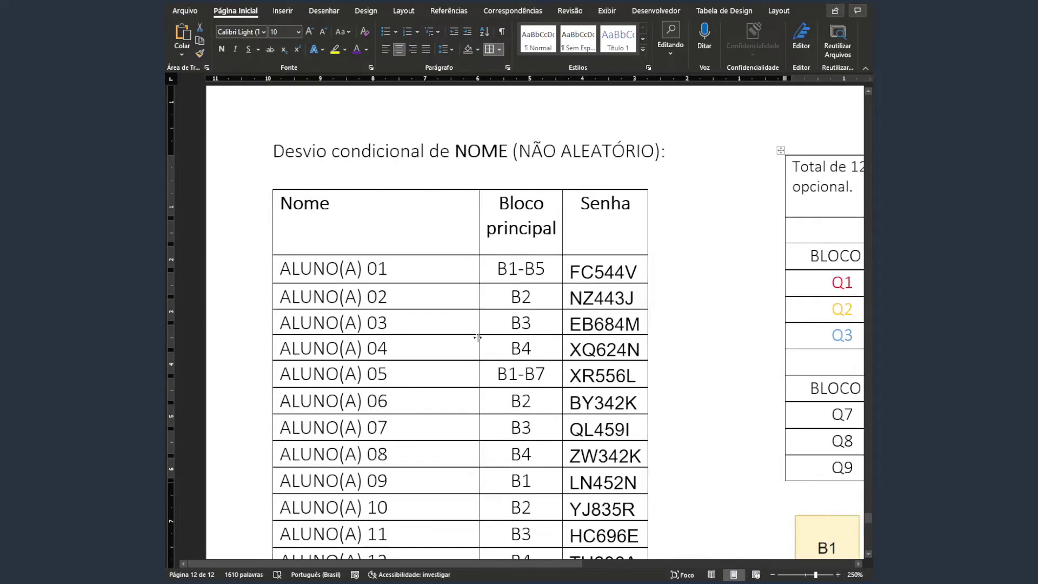
pyautogui.scroll(-3, 479, 338)
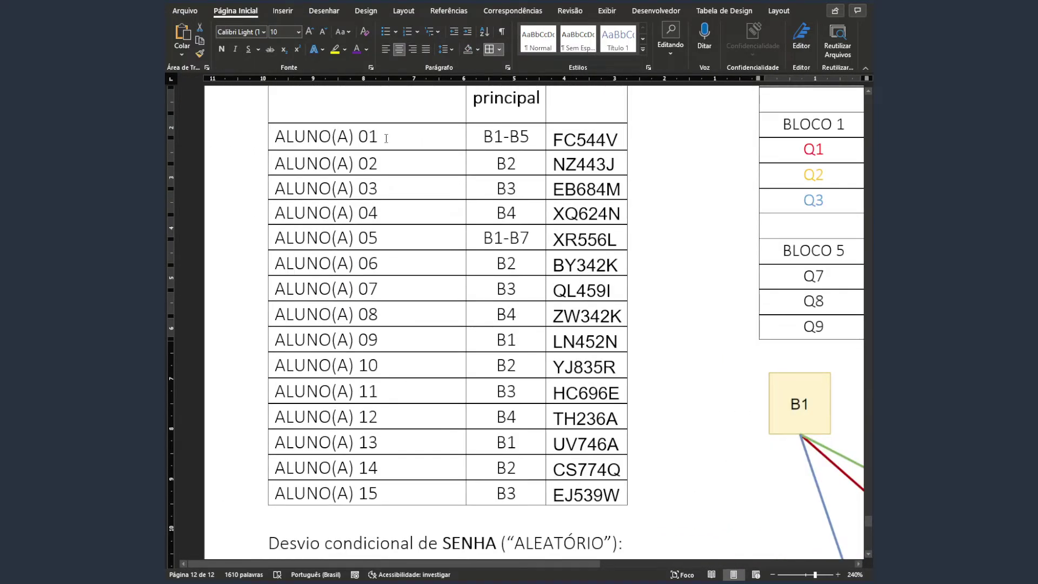
pyautogui.moveTo(386, 137); pyautogui.dragTo(365, 475)
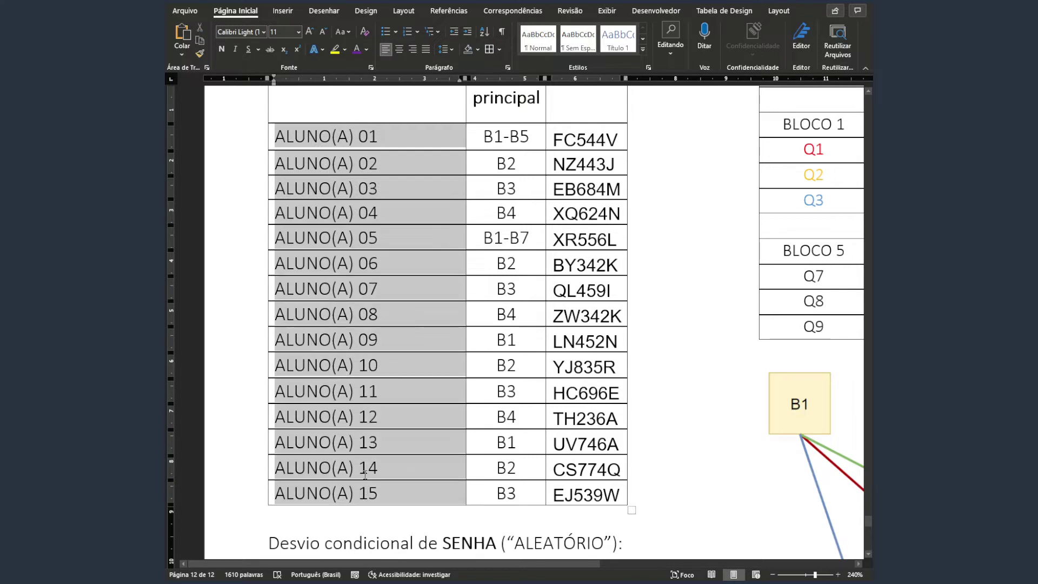
pyautogui.click(501, 141)
pyautogui.press('Delete')
pyautogui.press('Delete')
pyautogui.press('Delete')
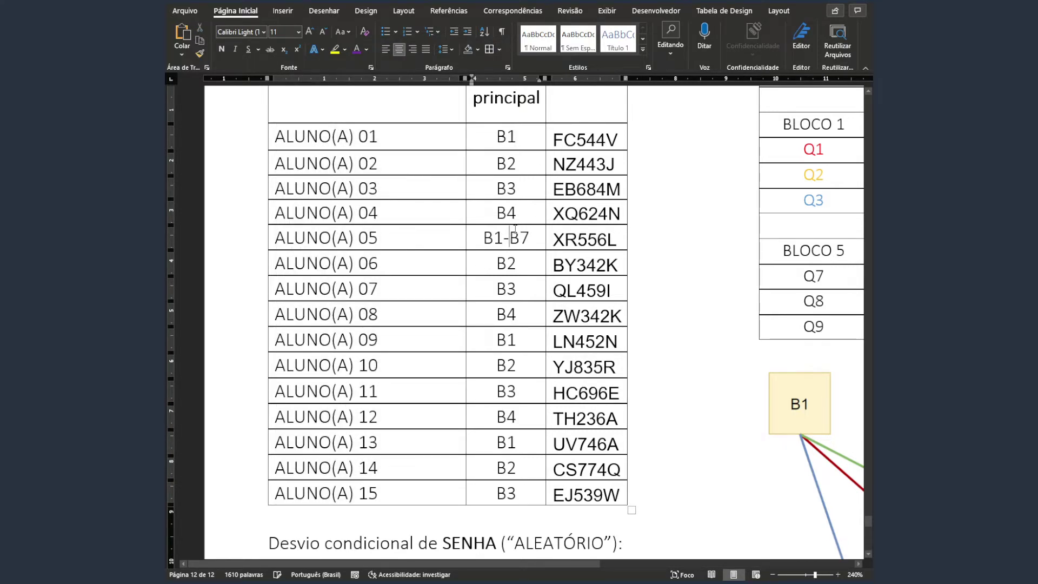
pyautogui.press('Delete')
pyautogui.press('Delete')
pyautogui.press('BackSpace')
pyautogui.moveTo(520, 147); pyautogui.dragTo(515, 417)
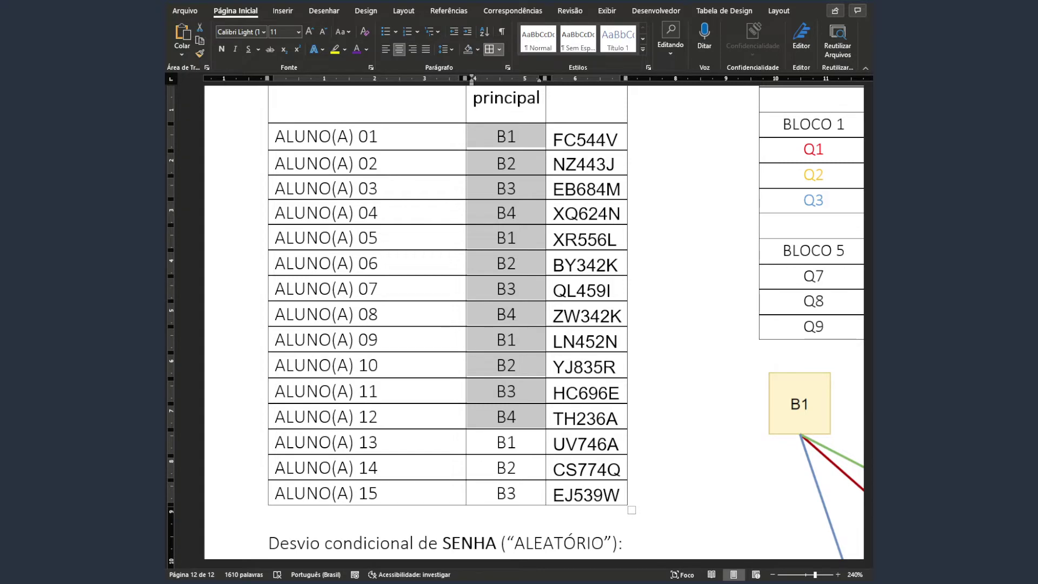
pyautogui.click(515, 289)
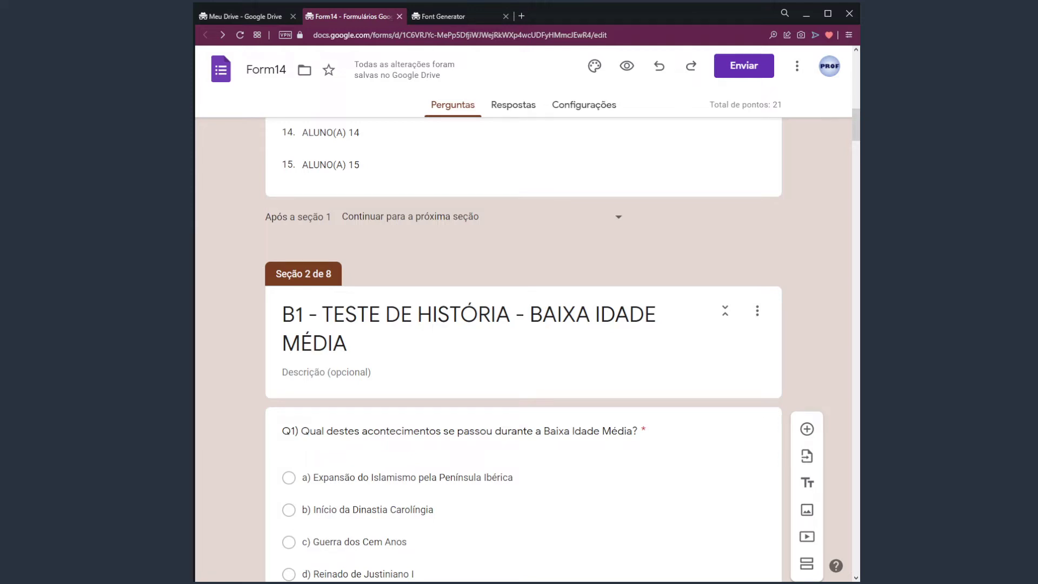
# Turn on 'Ir para a seção com base na resposta' for the 'Qual o seu nome?' question
pyautogui.scroll(5, 523, 346)
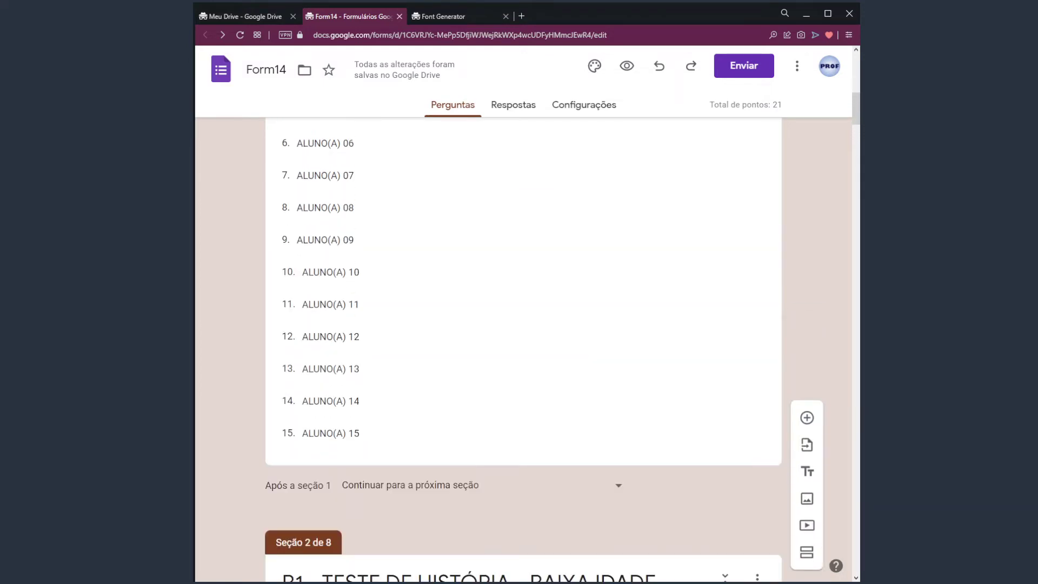
pyautogui.scroll(5, 387, 241)
pyautogui.click(387, 241)
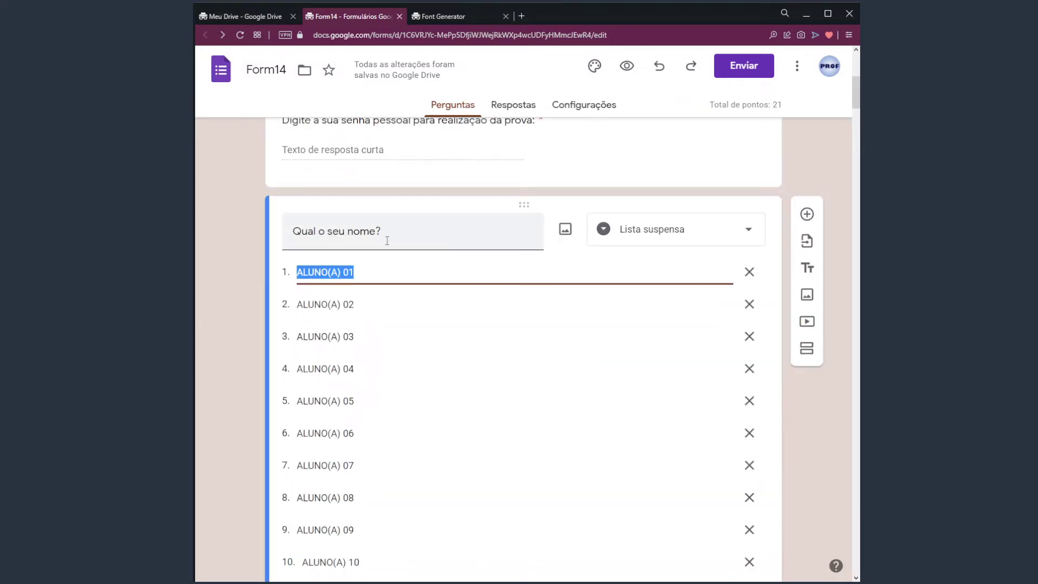
pyautogui.scroll(2, 378, 227)
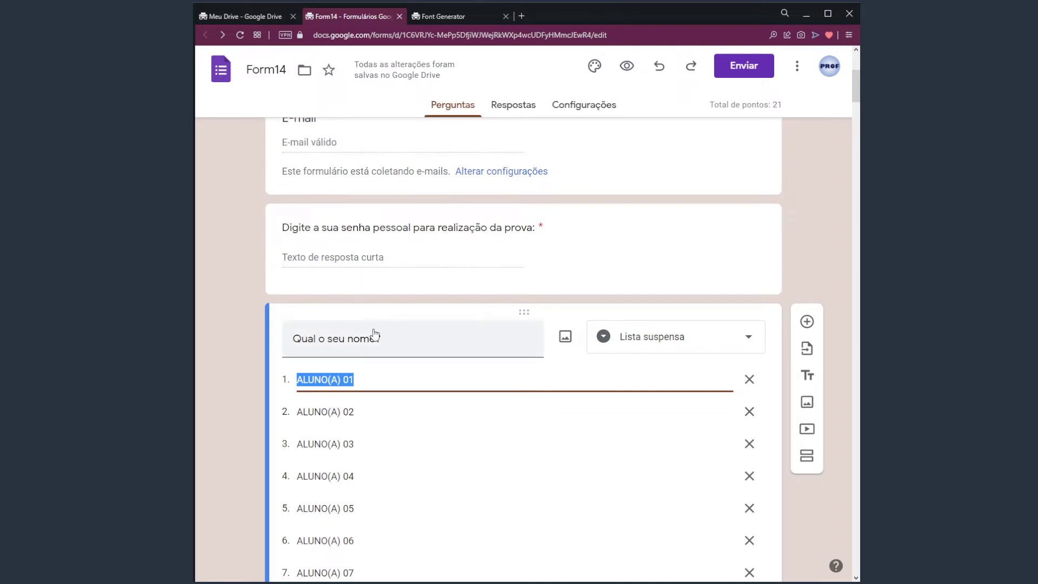
pyautogui.scroll(-2, 371, 336)
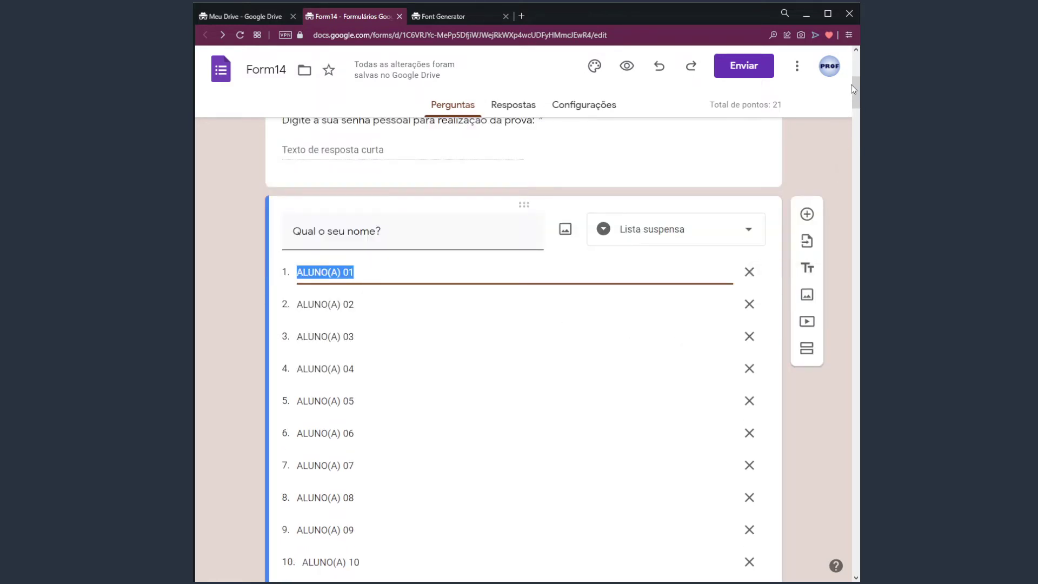
pyautogui.moveTo(852, 86); pyautogui.dragTo(856, 111)
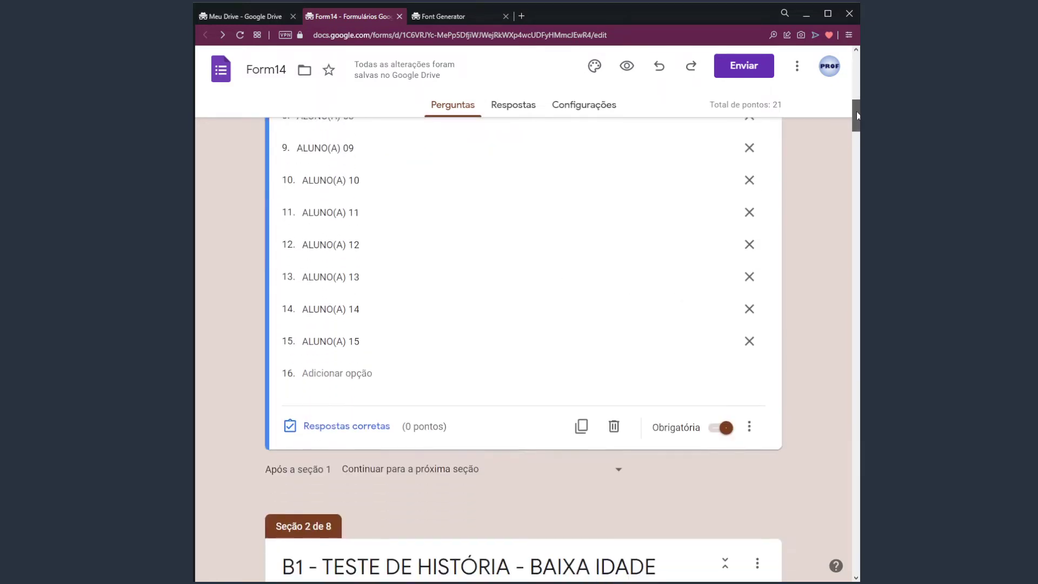
pyautogui.click(749, 428)
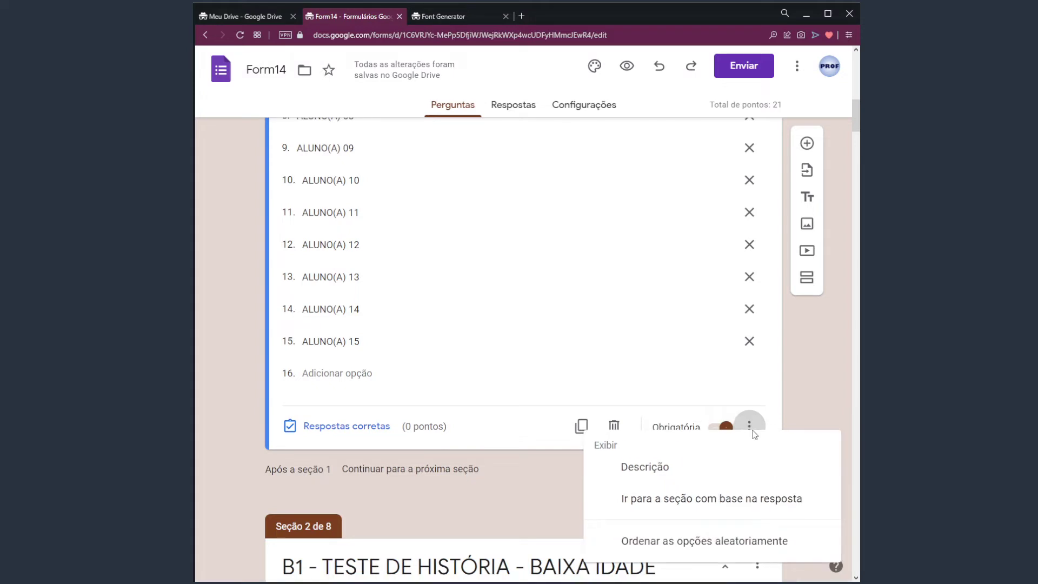
pyautogui.click(753, 498)
pyautogui.scroll(6, 810, 398)
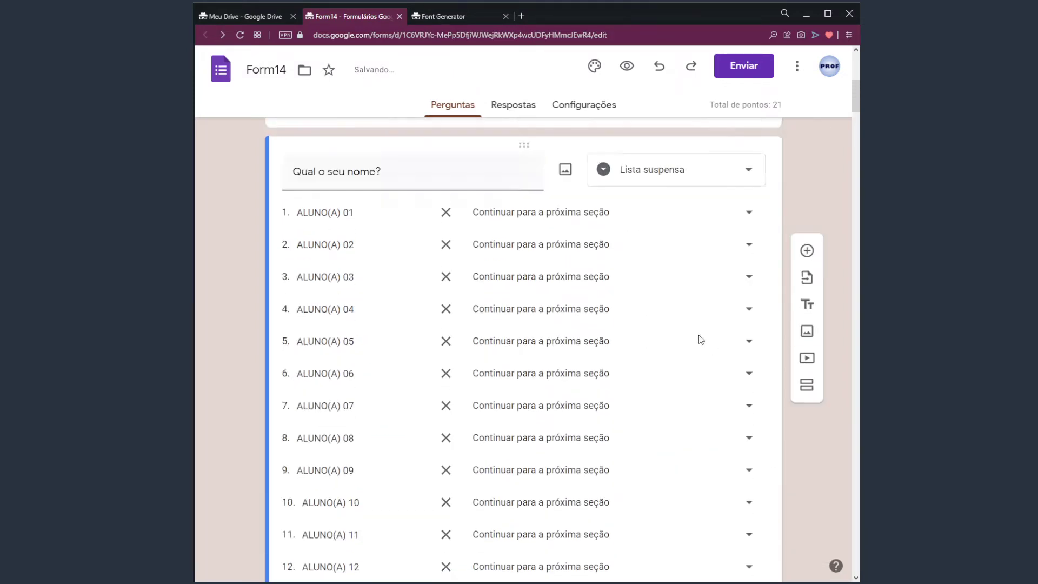
pyautogui.scroll(1, 700, 339)
# Route ALUNO(A) 01–04 to sections 2–5 (B1–B4) and ALUNO(A) 05 to section 2
pyautogui.click(536, 277)
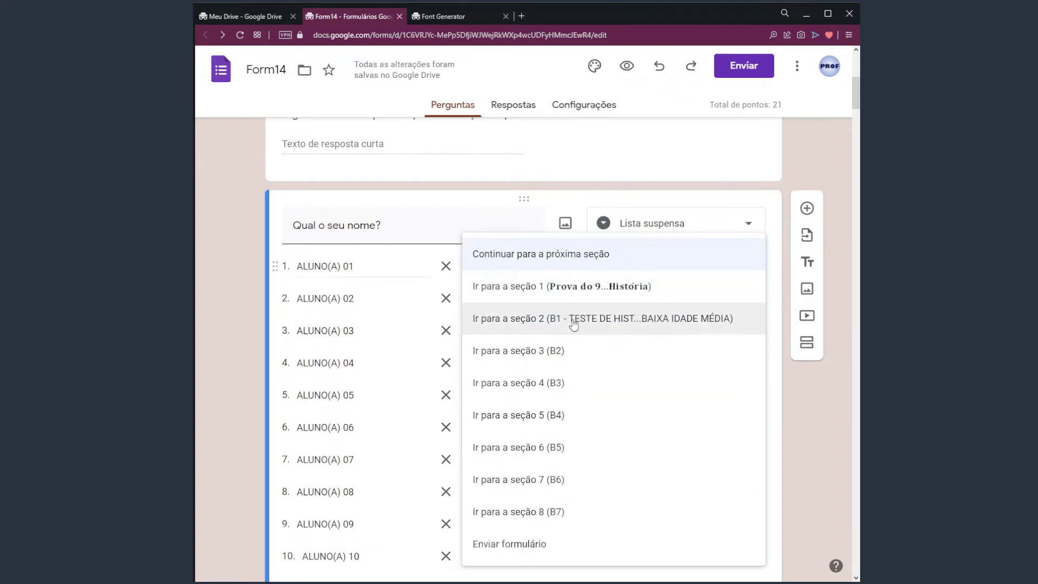
pyautogui.click(537, 316)
pyautogui.click(552, 303)
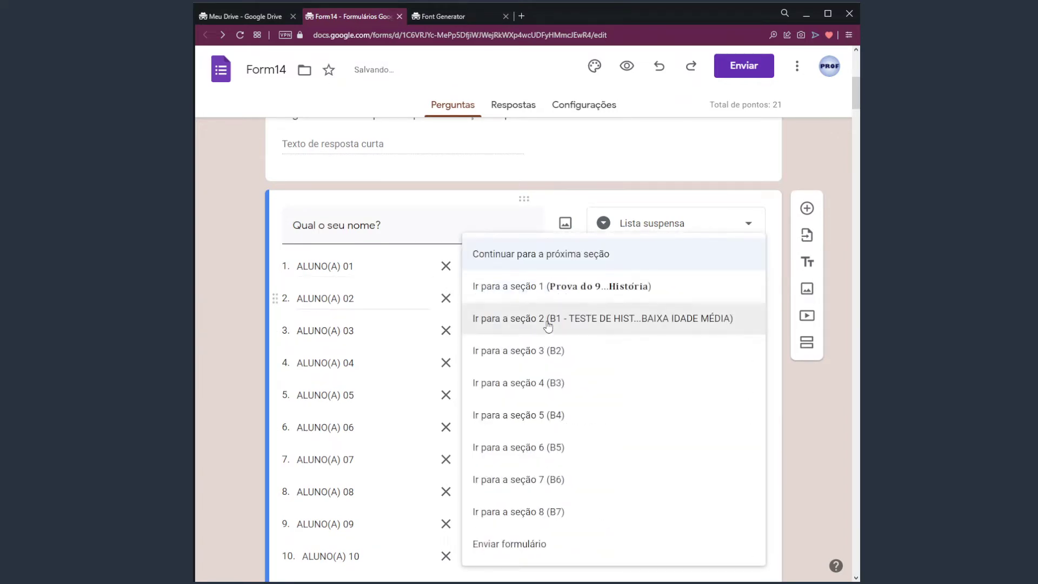
pyautogui.click(565, 350)
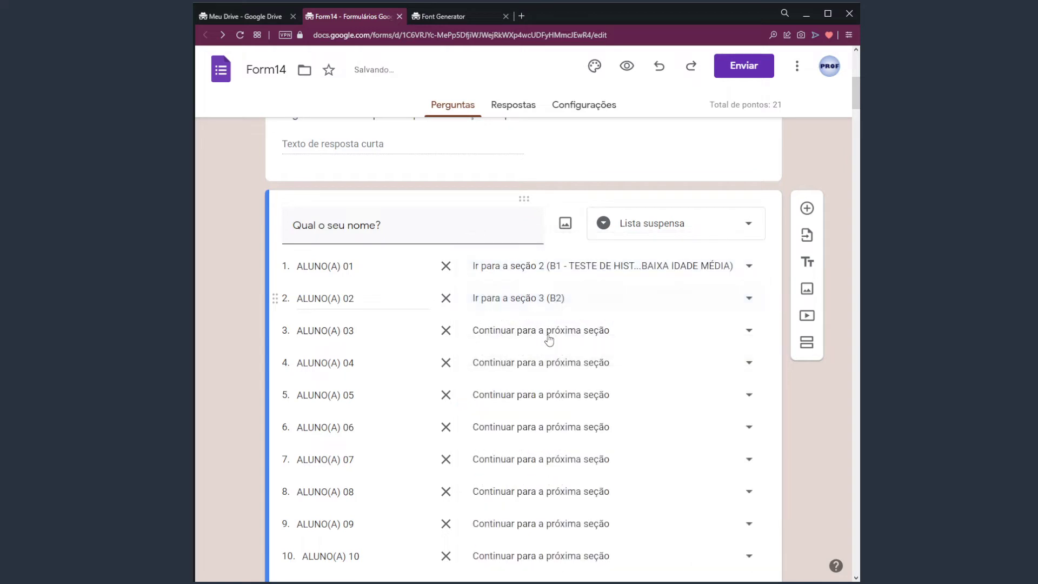
pyautogui.click(549, 339)
pyautogui.click(567, 382)
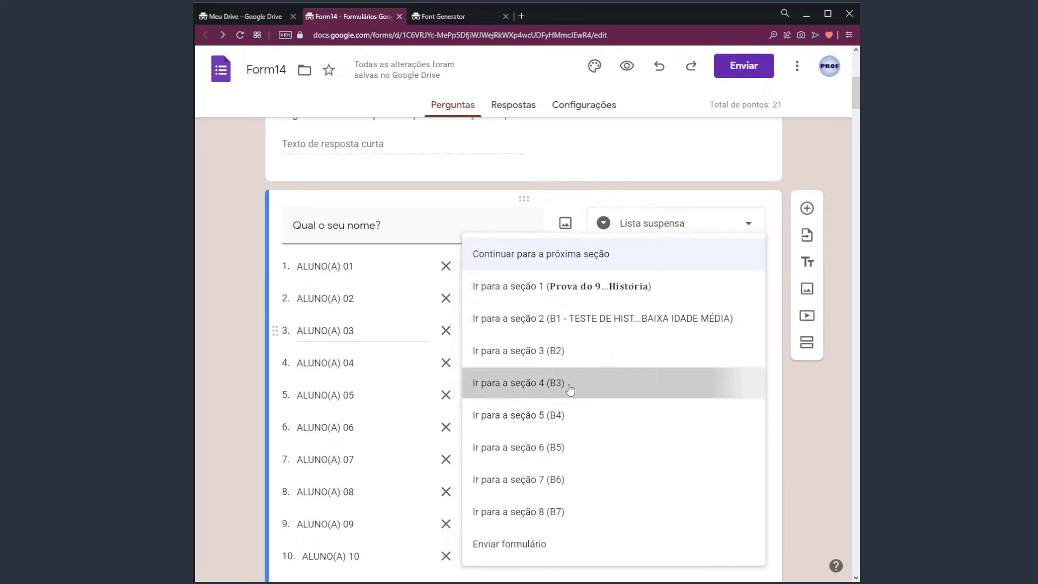
pyautogui.click(563, 369)
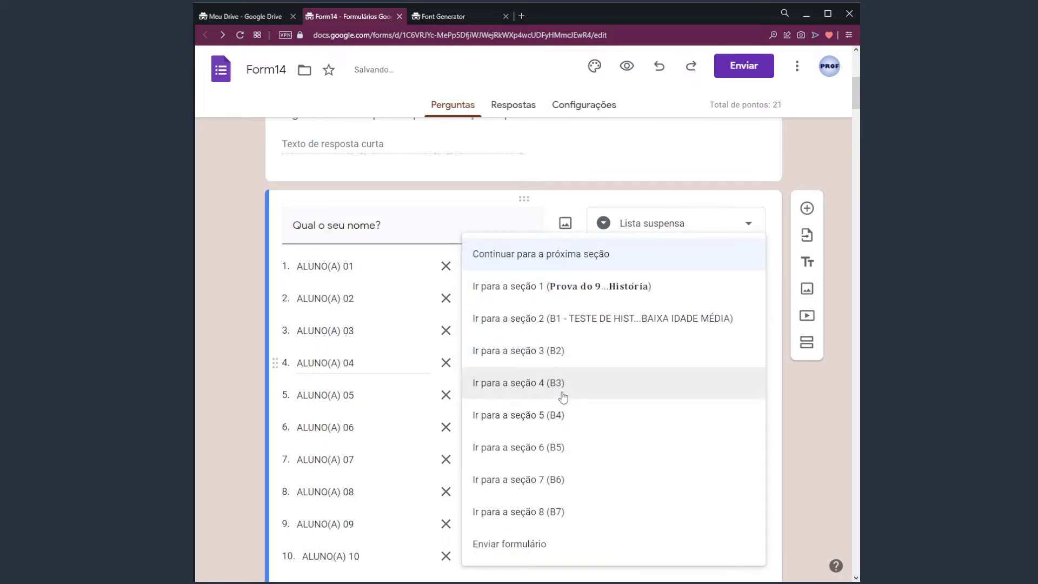
pyautogui.click(568, 426)
pyautogui.click(561, 405)
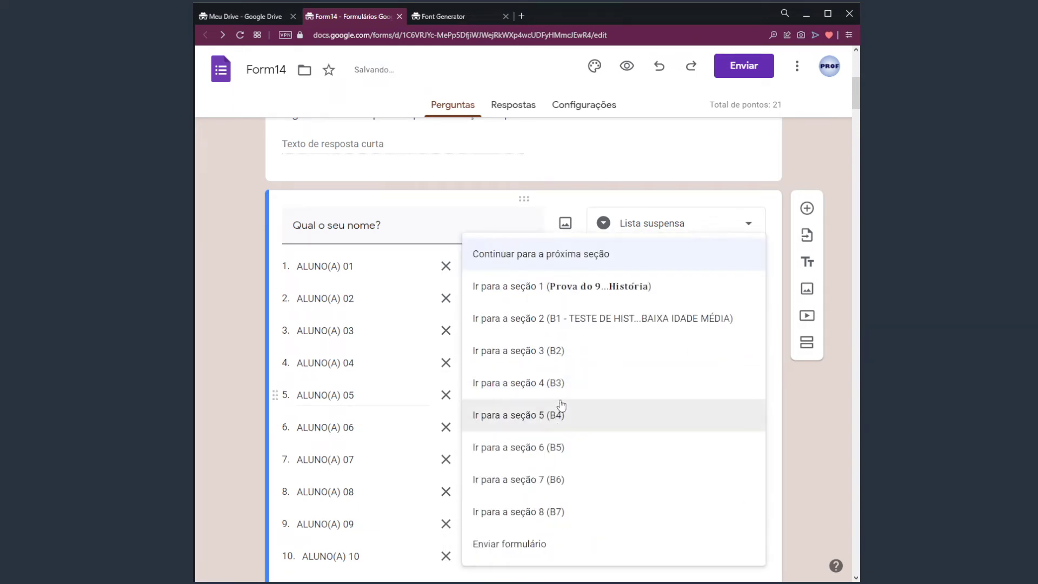
pyautogui.click(551, 321)
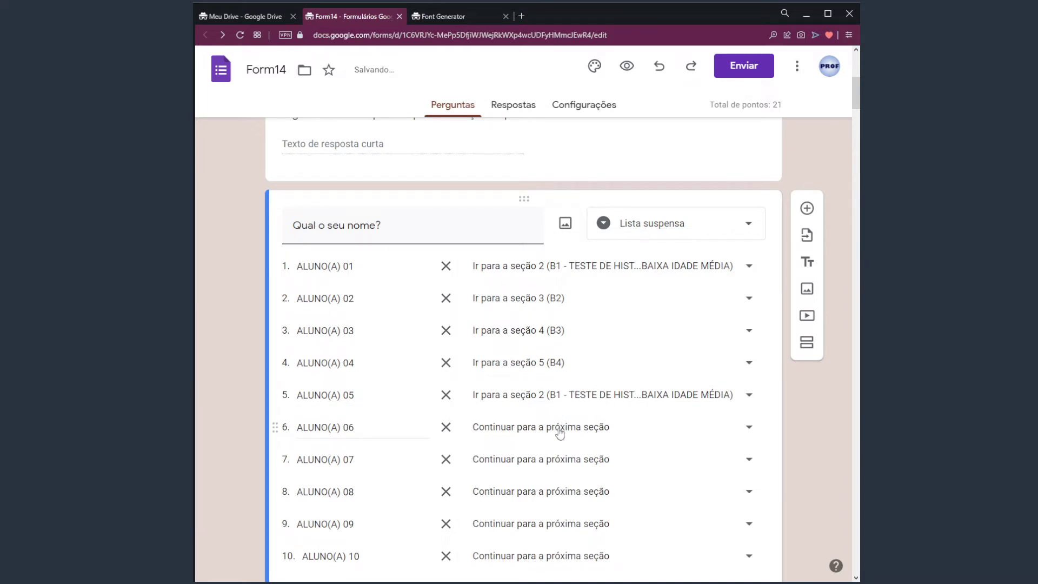
pyautogui.click(560, 431)
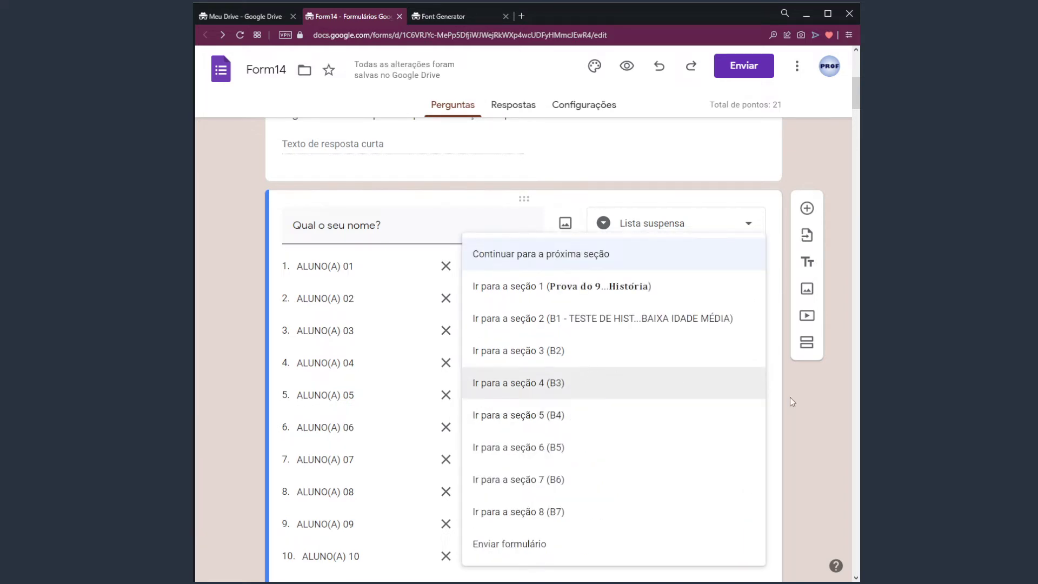
pyautogui.click(789, 401)
pyautogui.scroll(-12, 806, 406)
# Delete the text after 'B1 -' so the section title reads just B1
pyautogui.click(348, 232)
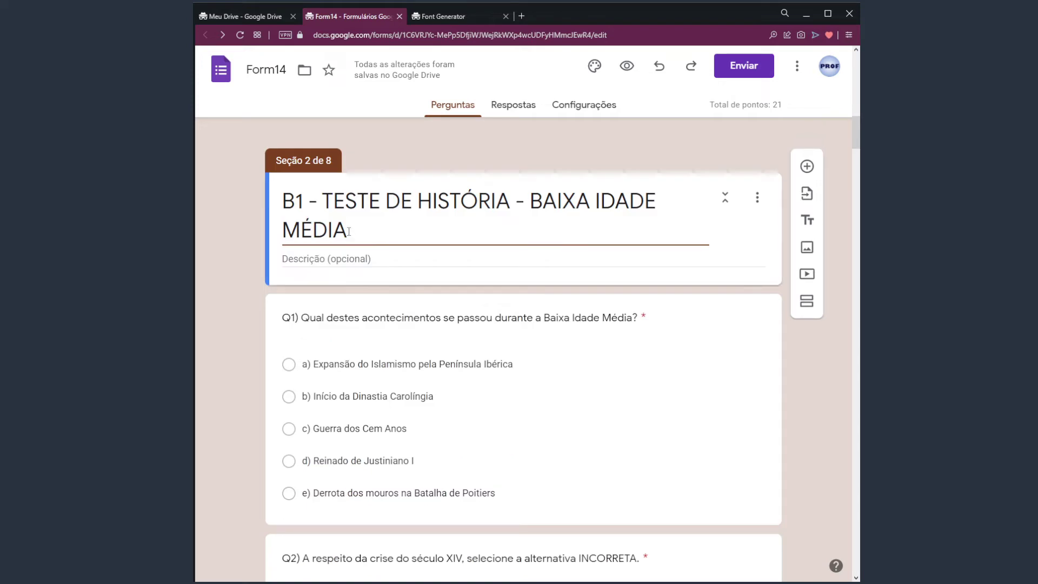
pyautogui.keyDown('shift'); pyautogui.click(382, 240); pyautogui.keyUp('shift')
pyautogui.press('BackSpace')
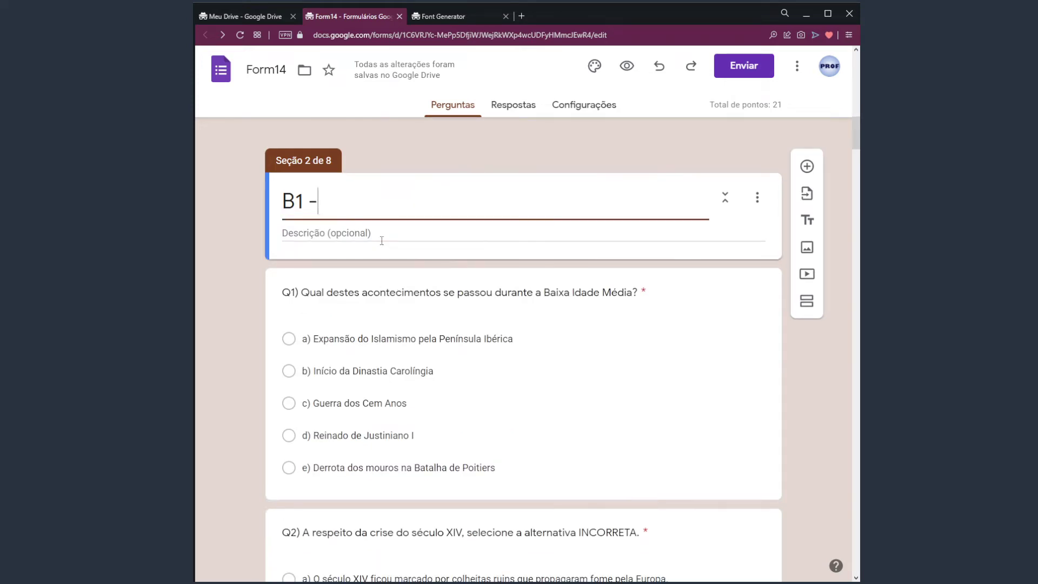
pyautogui.scroll(10, 806, 358)
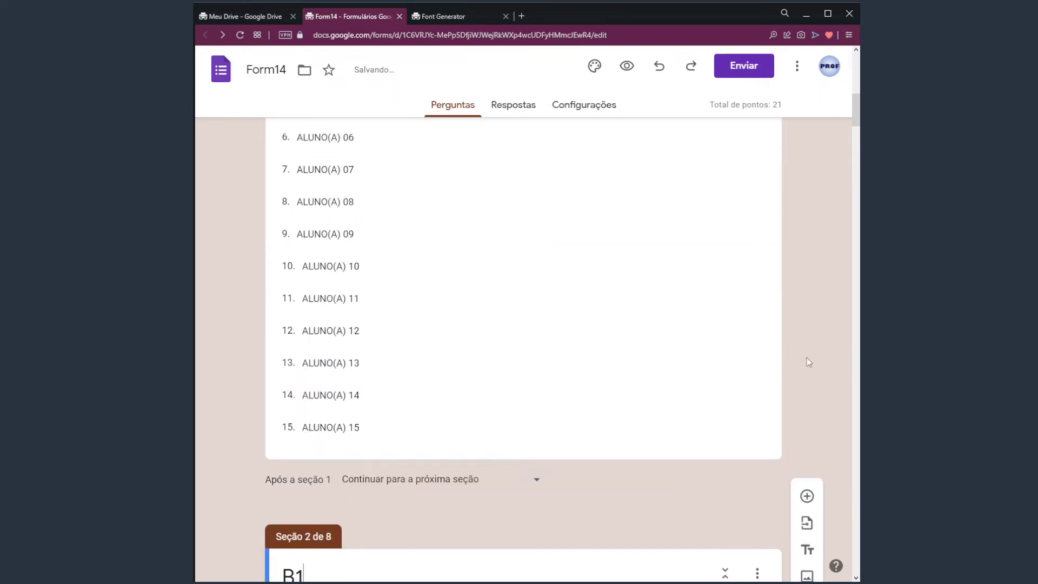
# Send ALUNO(A) 06, 07 and 08 to sections B2, B3 and B4
pyautogui.click(503, 254)
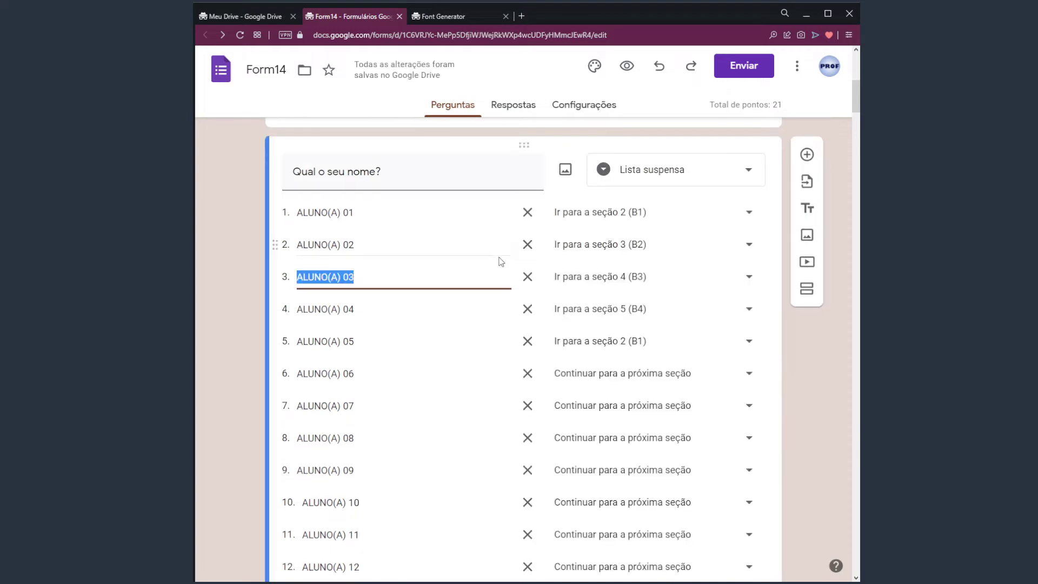
pyautogui.click(643, 379)
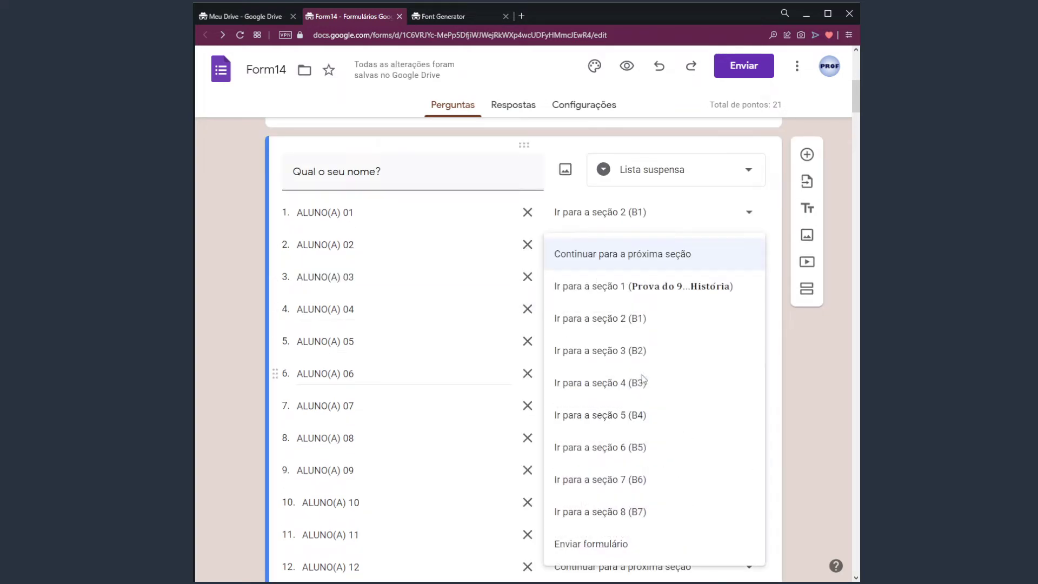
pyautogui.click(837, 378)
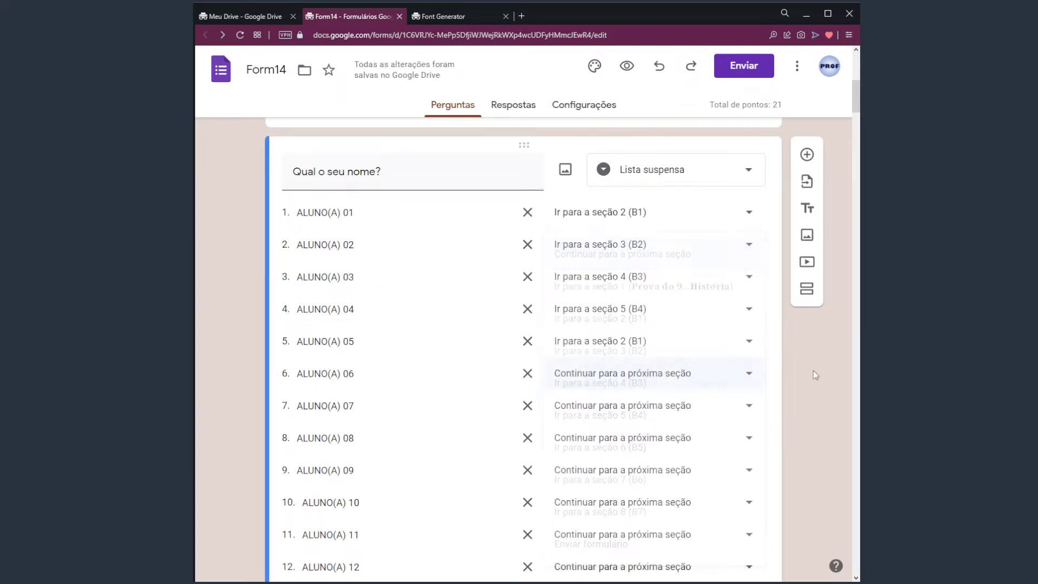
pyautogui.click(641, 379)
pyautogui.click(643, 351)
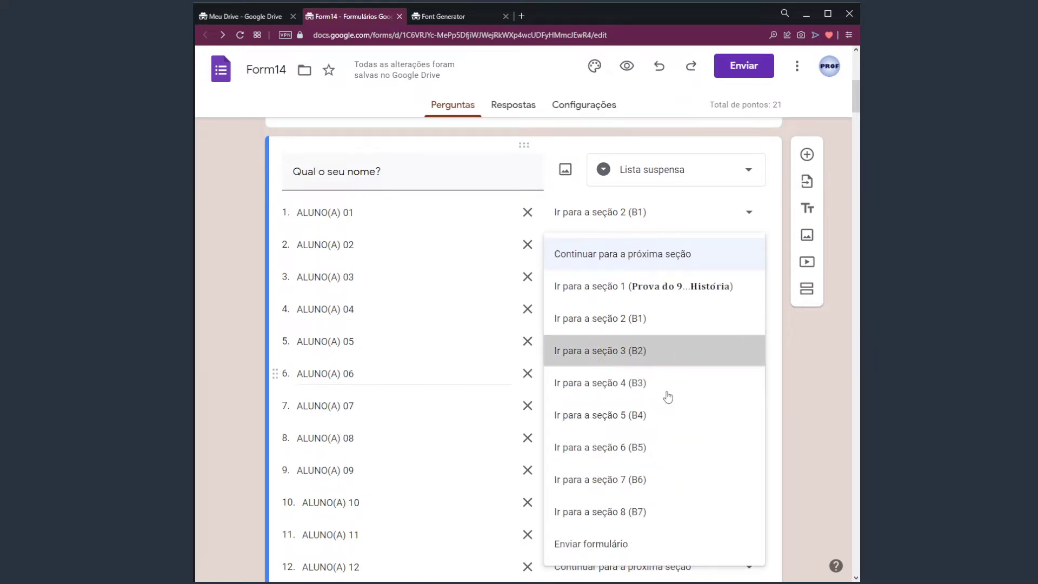
pyautogui.click(641, 403)
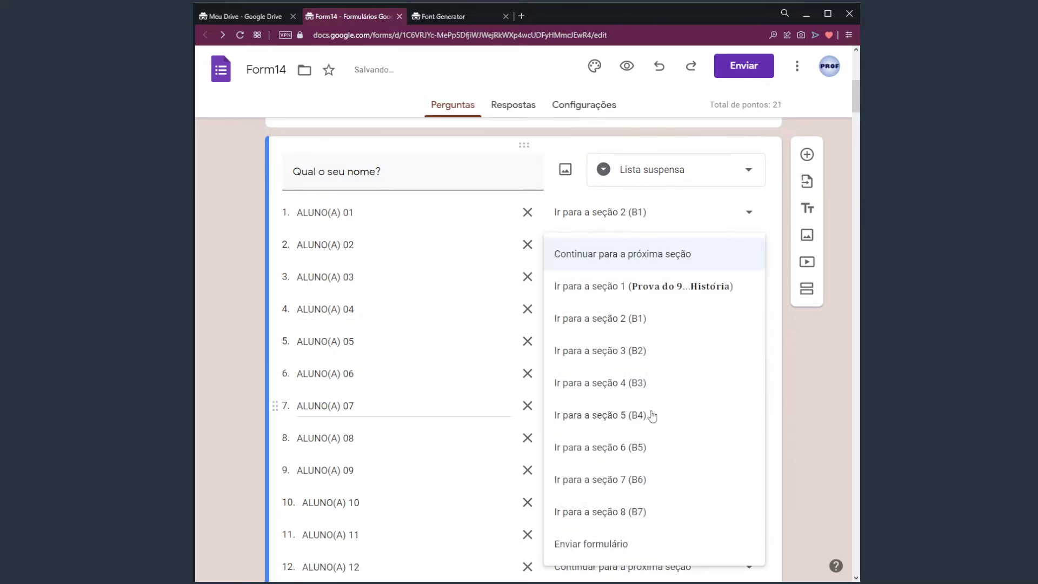
pyautogui.click(644, 382)
pyautogui.click(645, 437)
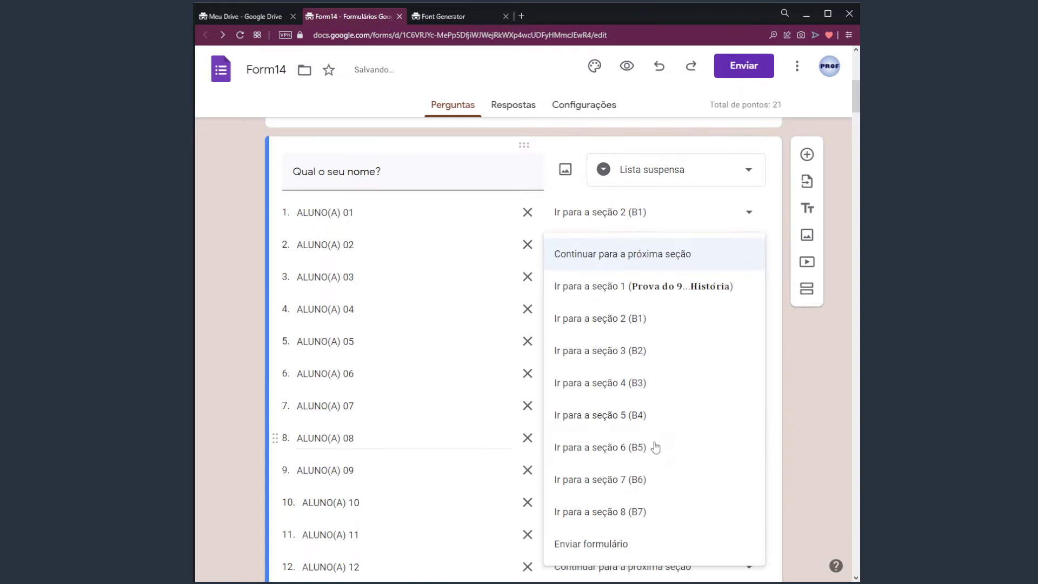
pyautogui.click(651, 416)
pyautogui.scroll(-3, 794, 424)
pyautogui.scroll(-1, 799, 428)
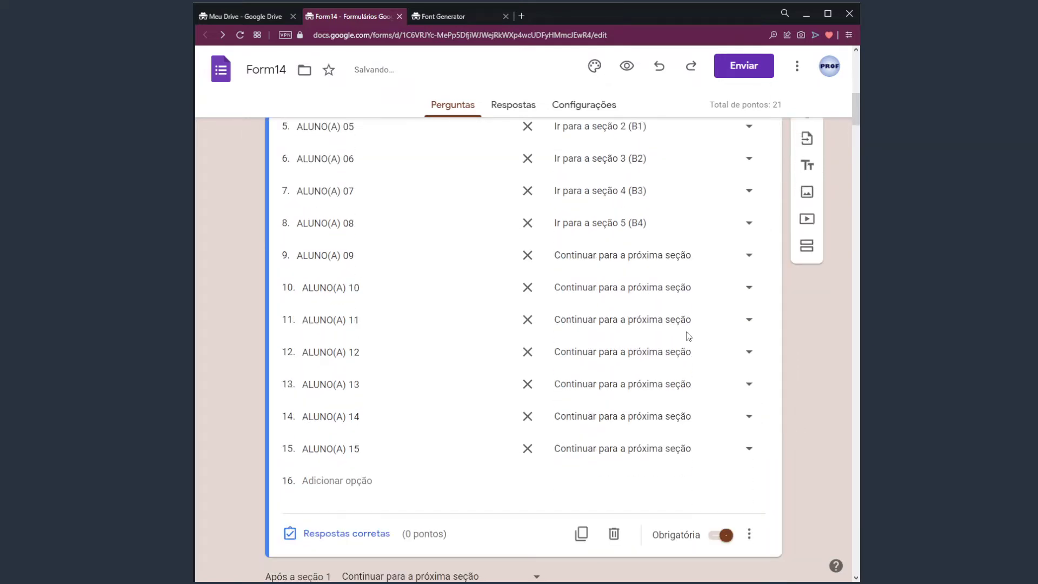
# Send ALUNO(A) 09–15 to sections B1, B2, B3, B4, B1, B2, B3 in turn
pyautogui.click(625, 258)
pyautogui.click(640, 320)
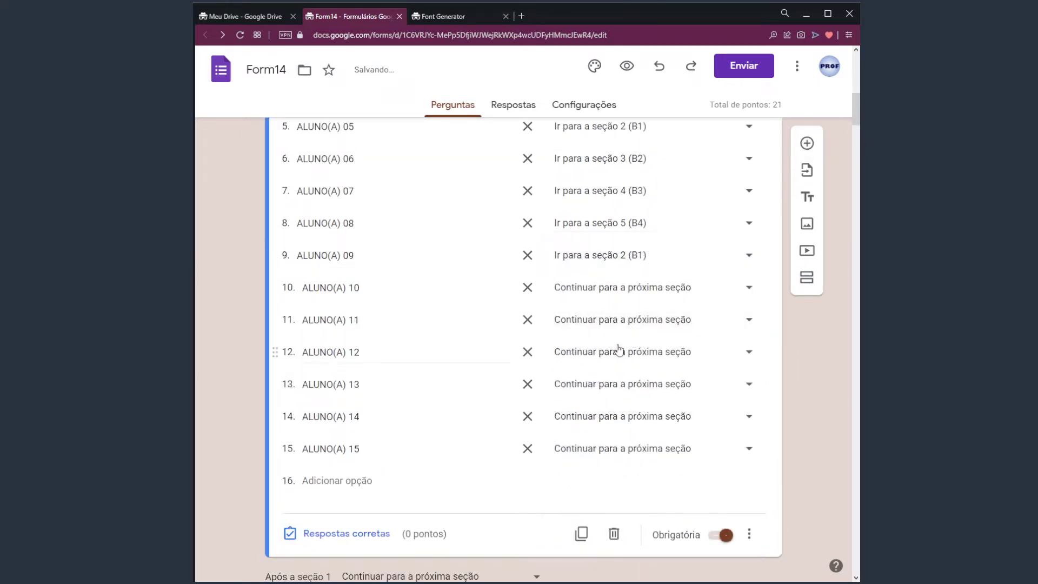
pyautogui.click(631, 296)
pyautogui.click(630, 360)
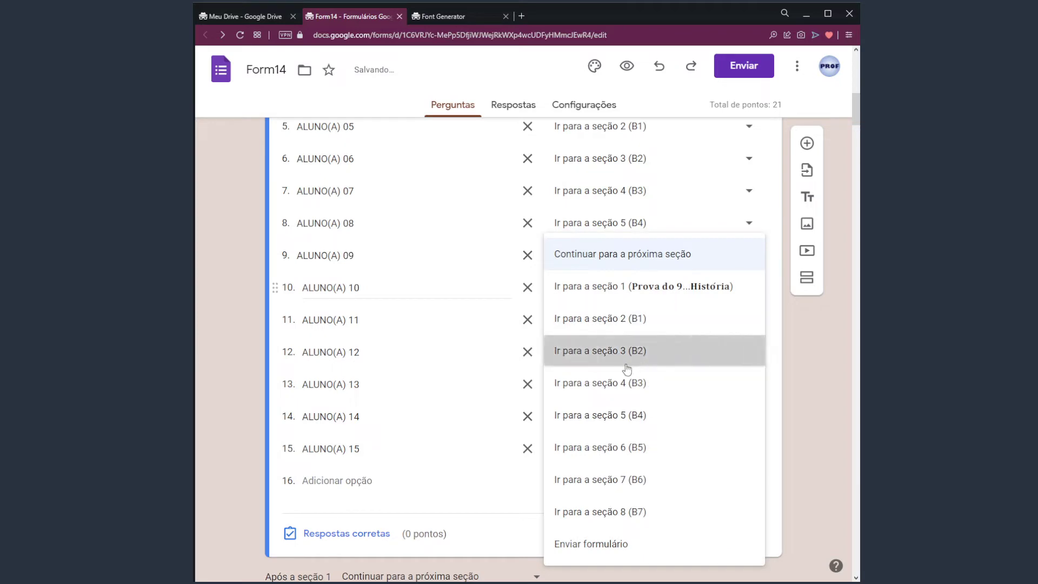
pyautogui.click(640, 327)
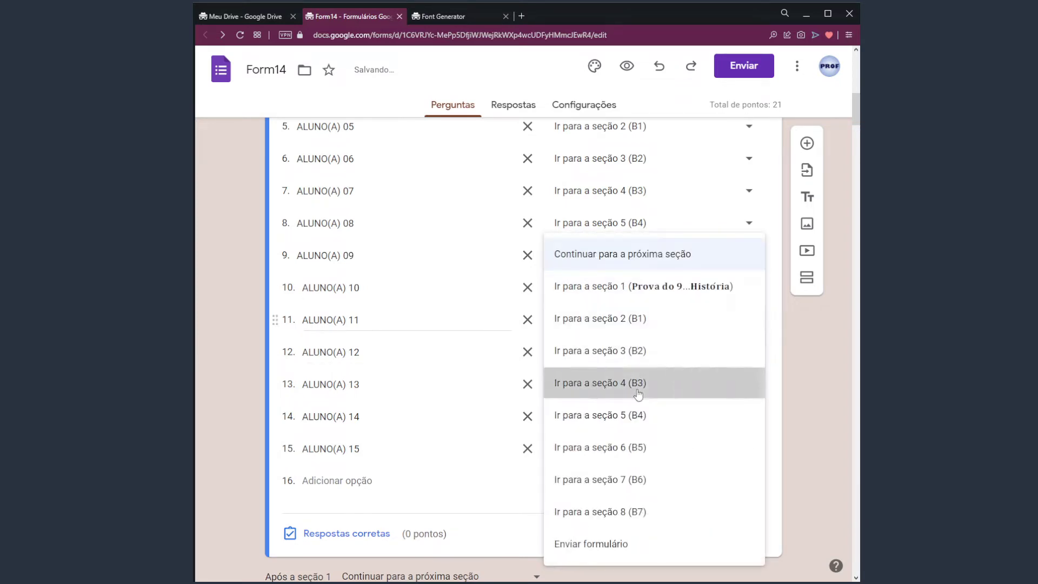
pyautogui.click(639, 393)
pyautogui.click(628, 363)
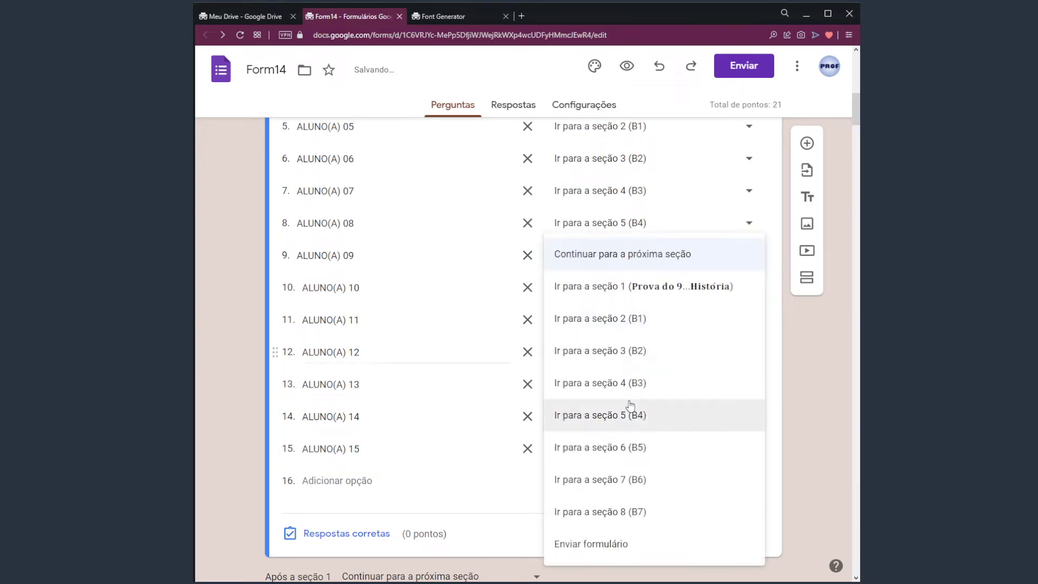
pyautogui.click(638, 415)
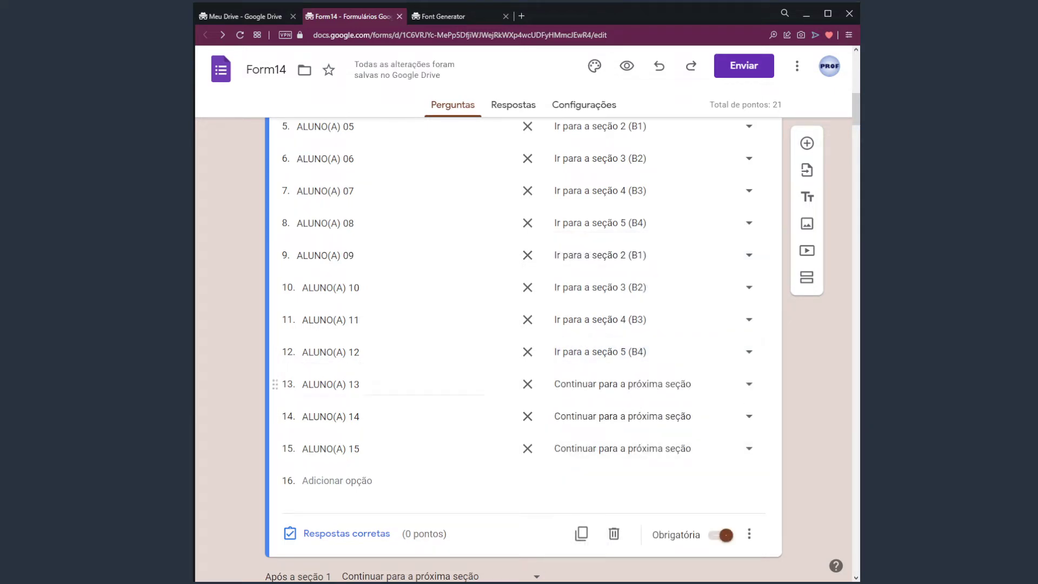
pyautogui.click(678, 391)
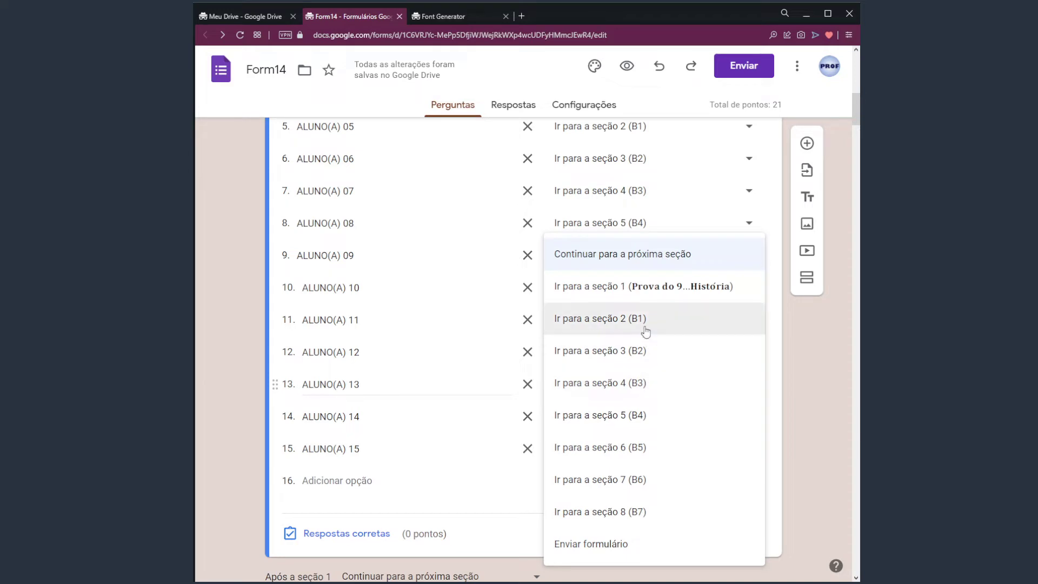
pyautogui.click(645, 324)
pyautogui.click(649, 416)
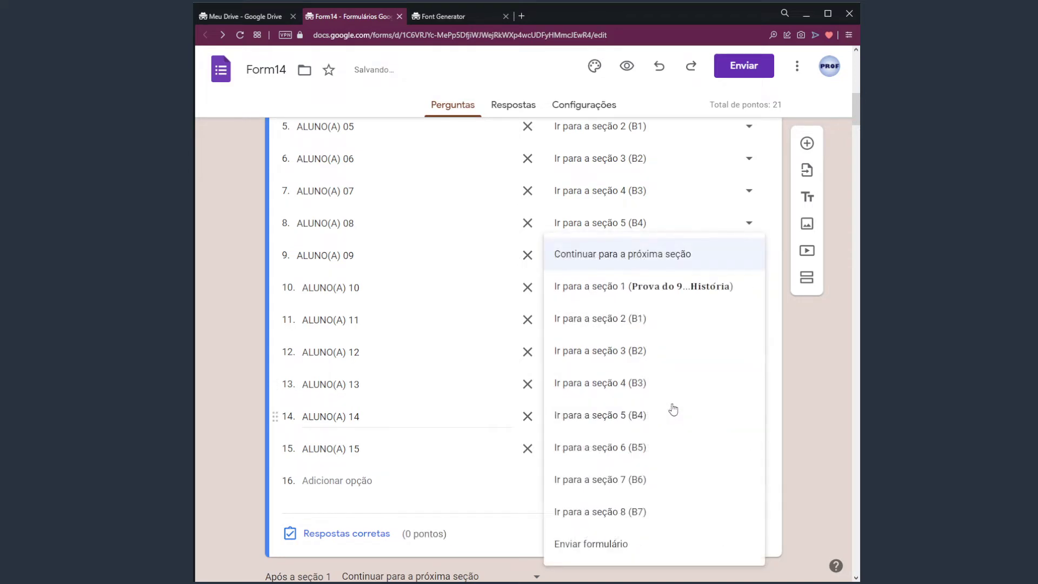
pyautogui.click(639, 350)
pyautogui.click(657, 442)
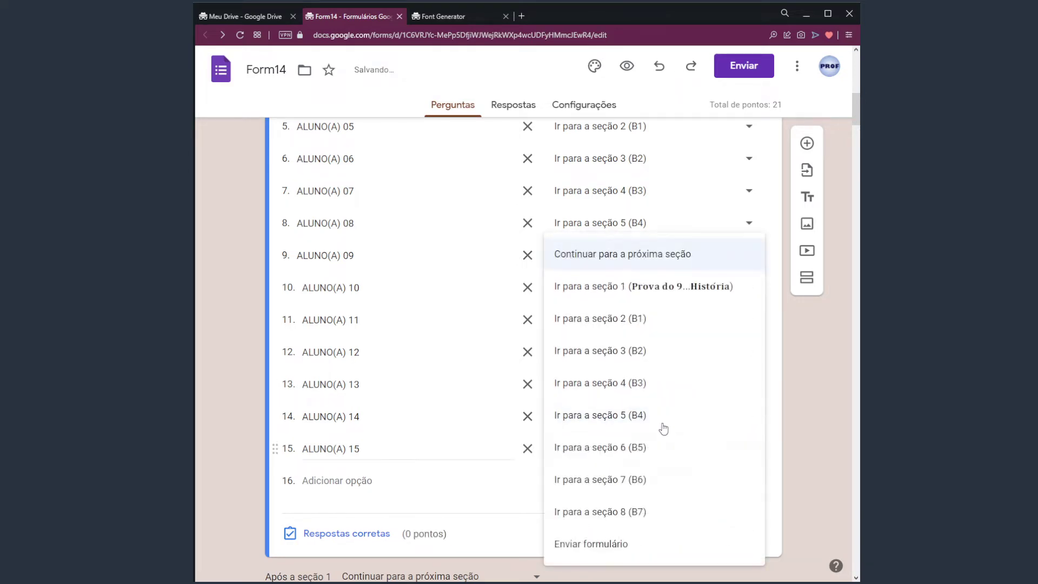
pyautogui.click(654, 388)
# Select the ALUNO(A) 01 and ALUNO(A) 02 option texts in the name question
pyautogui.scroll(3, 815, 377)
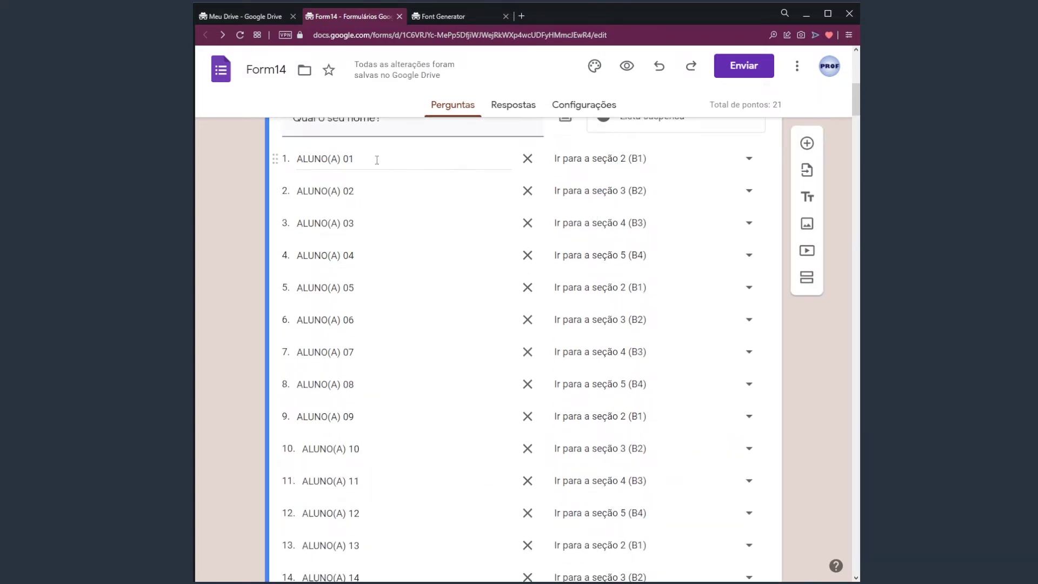
pyautogui.moveTo(371, 159); pyautogui.dragTo(286, 160)
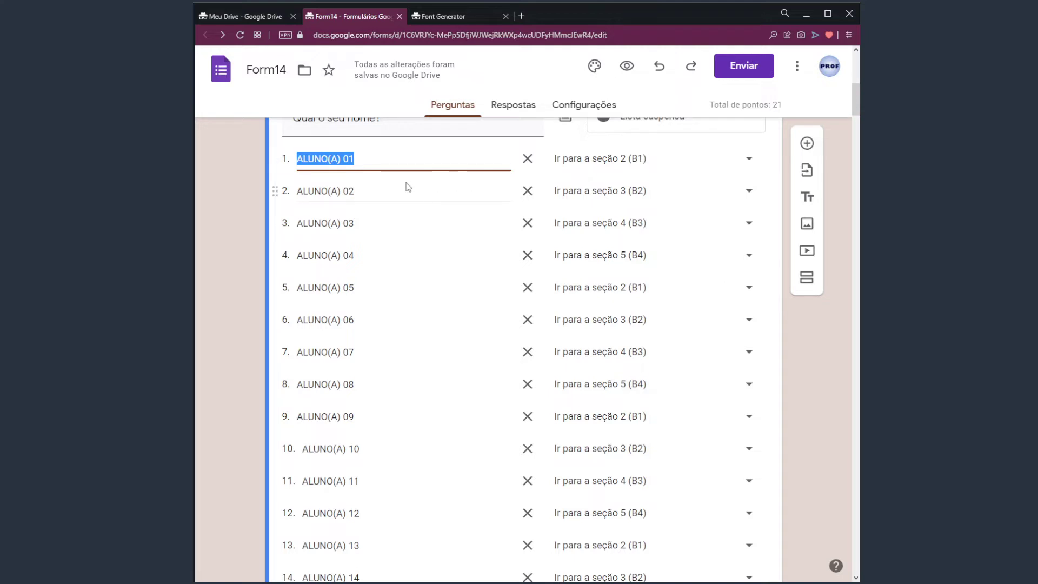
pyautogui.click(373, 191)
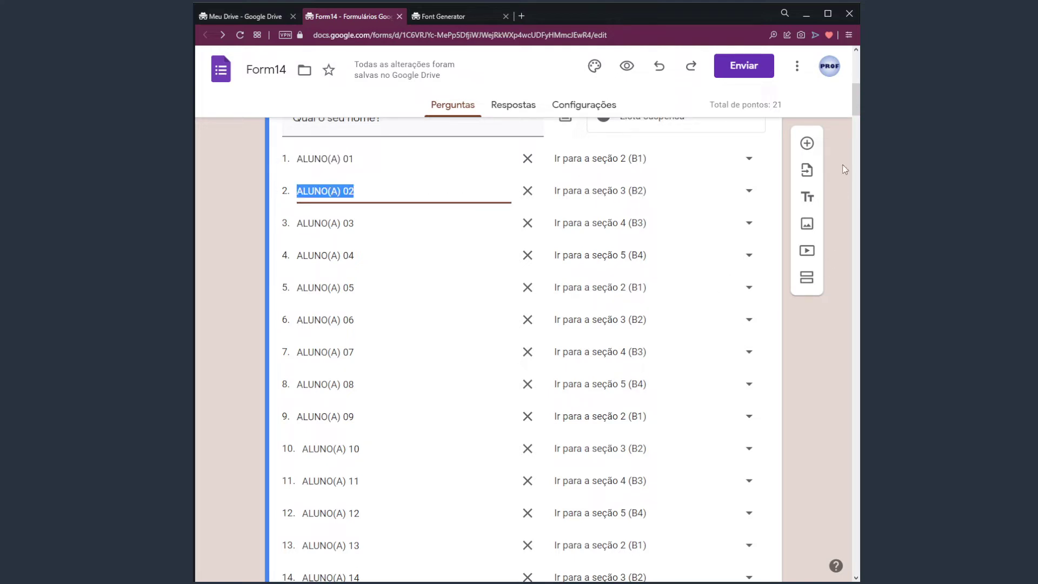
pyautogui.moveTo(855, 92); pyautogui.dragTo(852, 131)
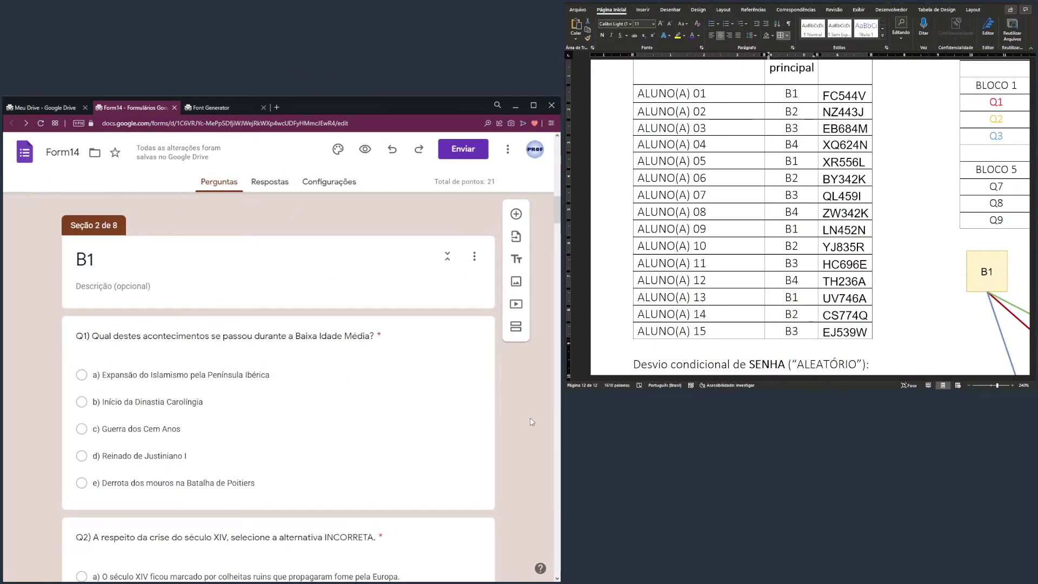
# Put the form beside Word's B1–B7 branching diagram and scroll the form to B1's Q3
pyautogui.moveTo(759, 378); pyautogui.dragTo(928, 383)
pyautogui.scroll(-5, 974, 274)
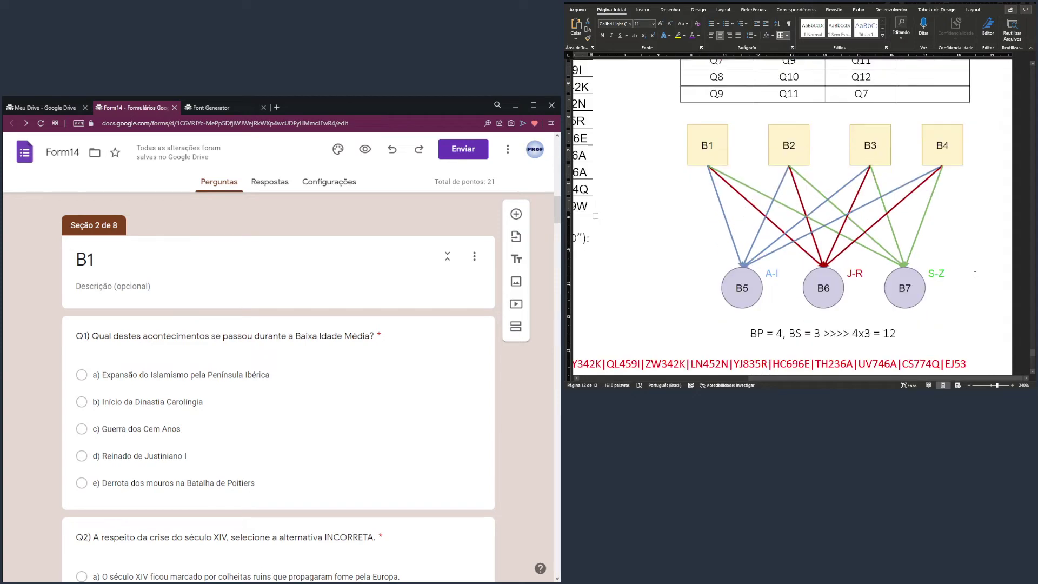
pyautogui.click(704, 148)
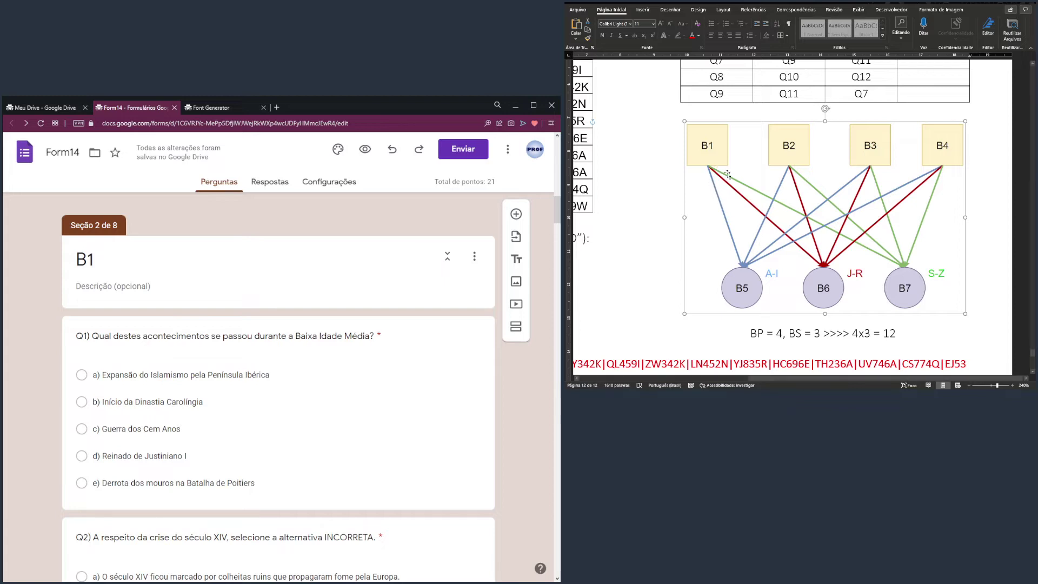
pyautogui.click(669, 171)
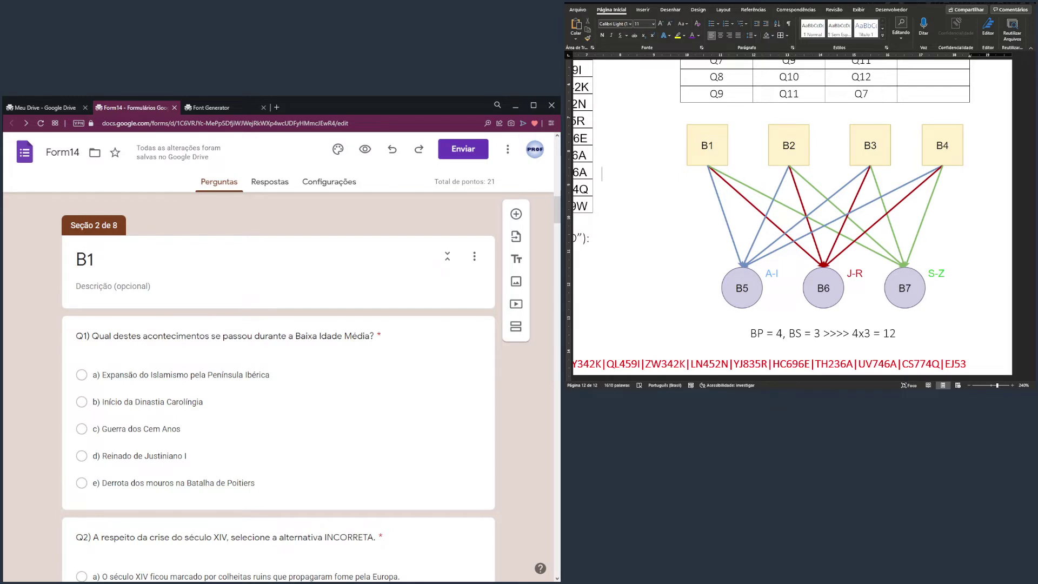
pyautogui.scroll(1, 278, 387)
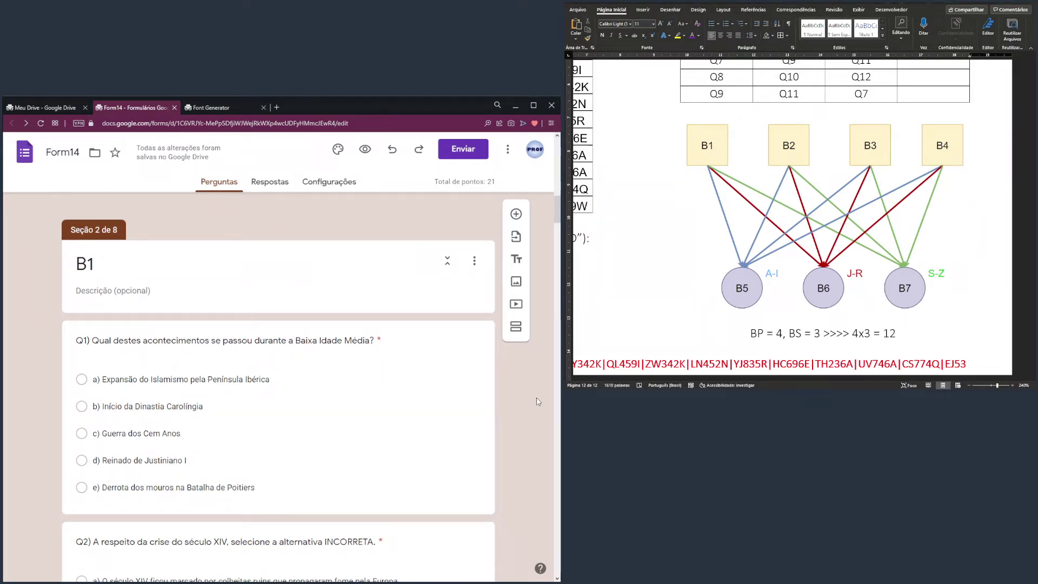
pyautogui.scroll(-2, 556, 205)
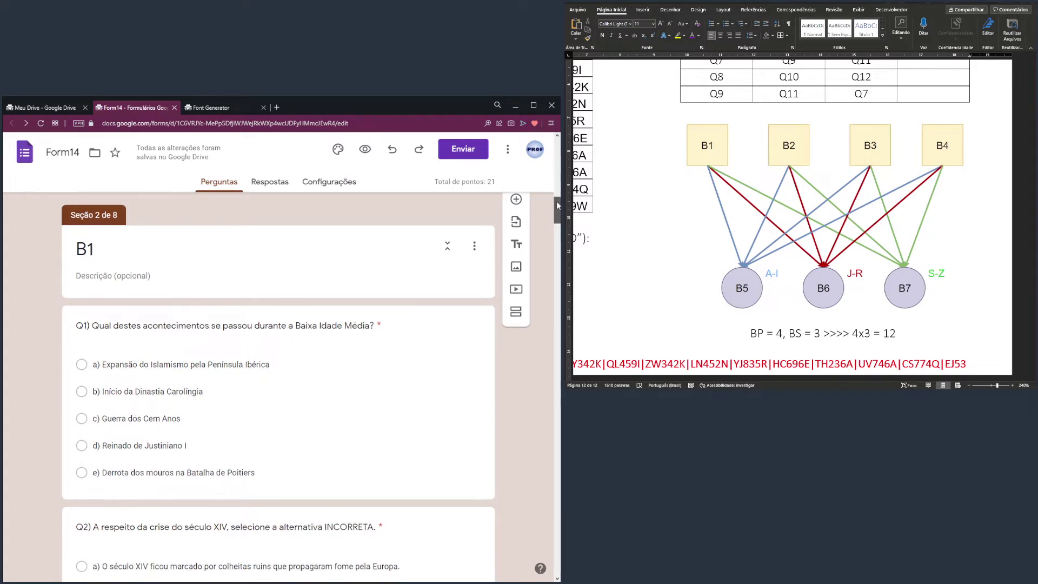
pyautogui.moveTo(556, 204); pyautogui.dragTo(557, 238)
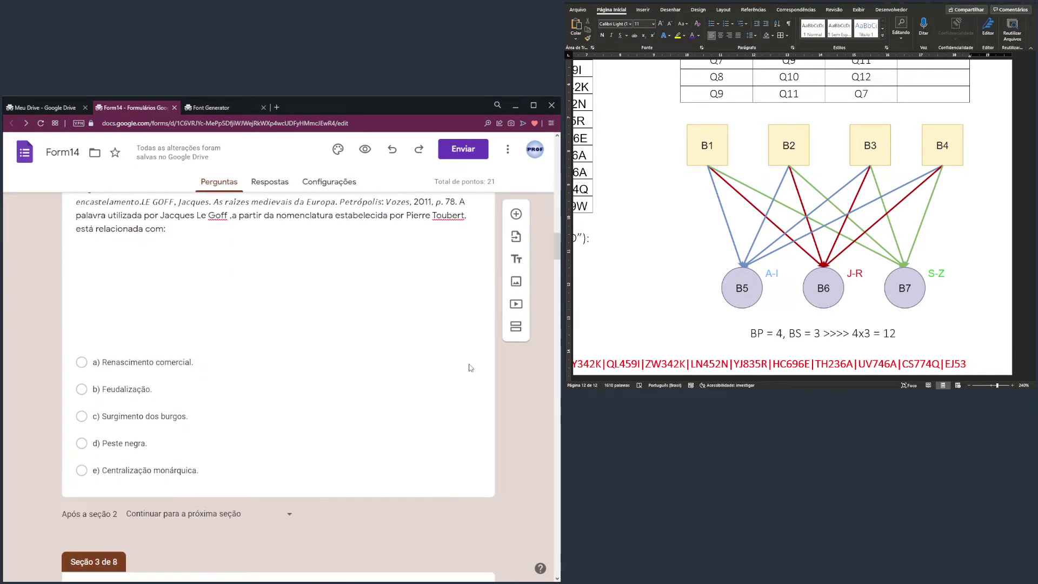
# Add a new multiple-choice question right below Q3
pyautogui.click(316, 470)
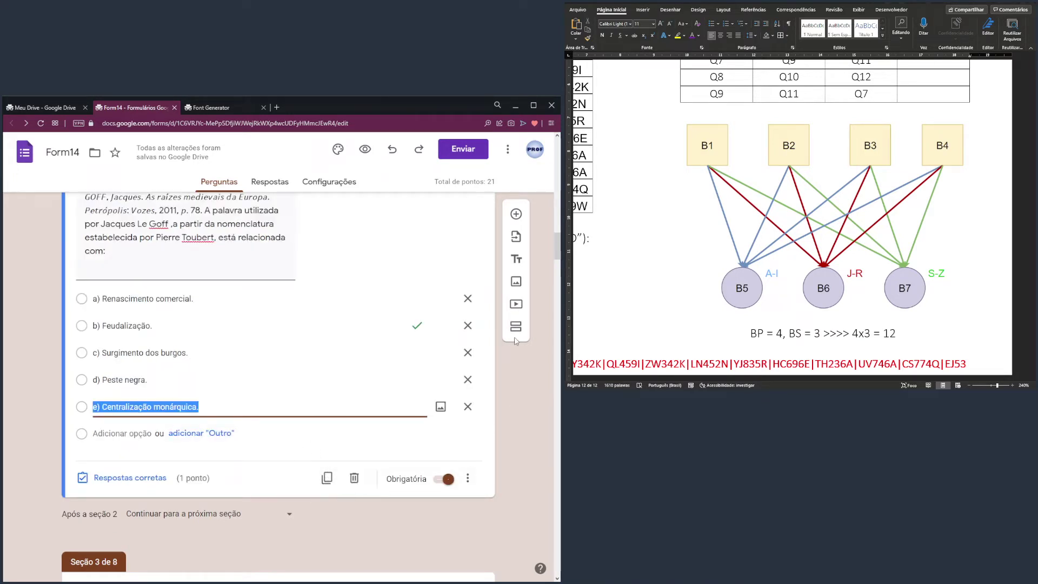
pyautogui.scroll(4, 179, 295)
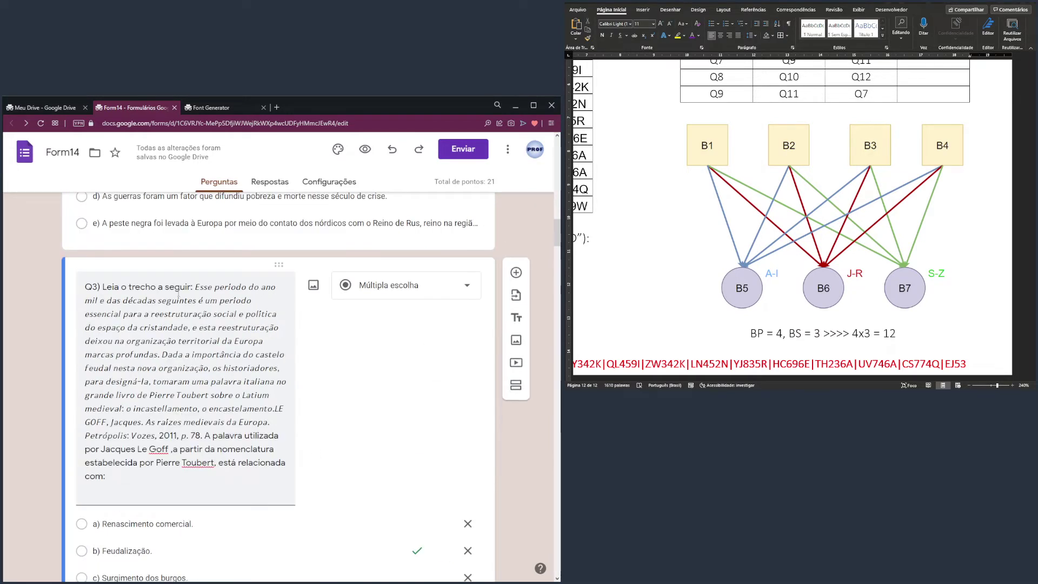
pyautogui.scroll(8, 111, 283)
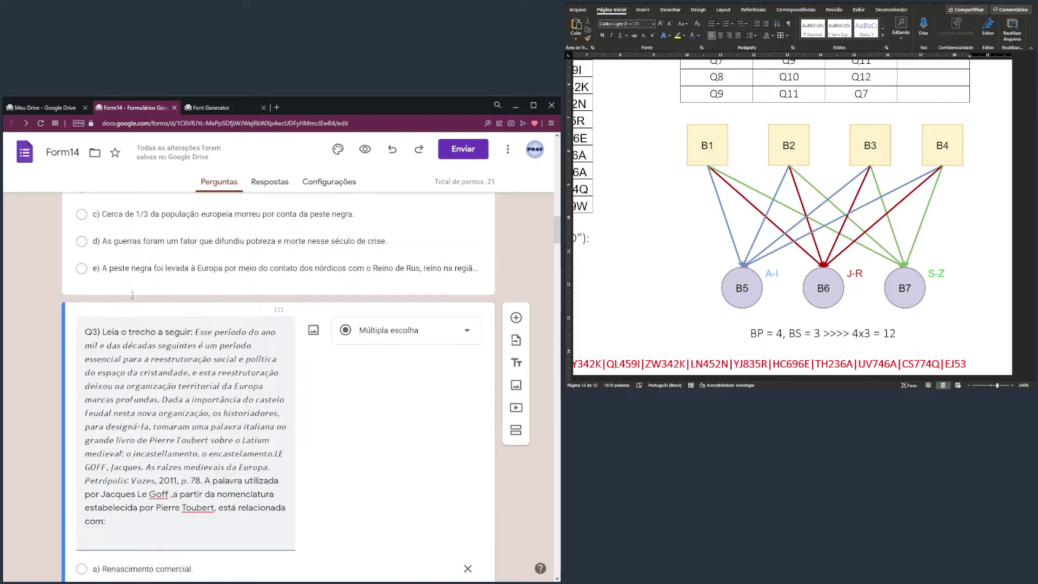
pyautogui.scroll(2, 124, 293)
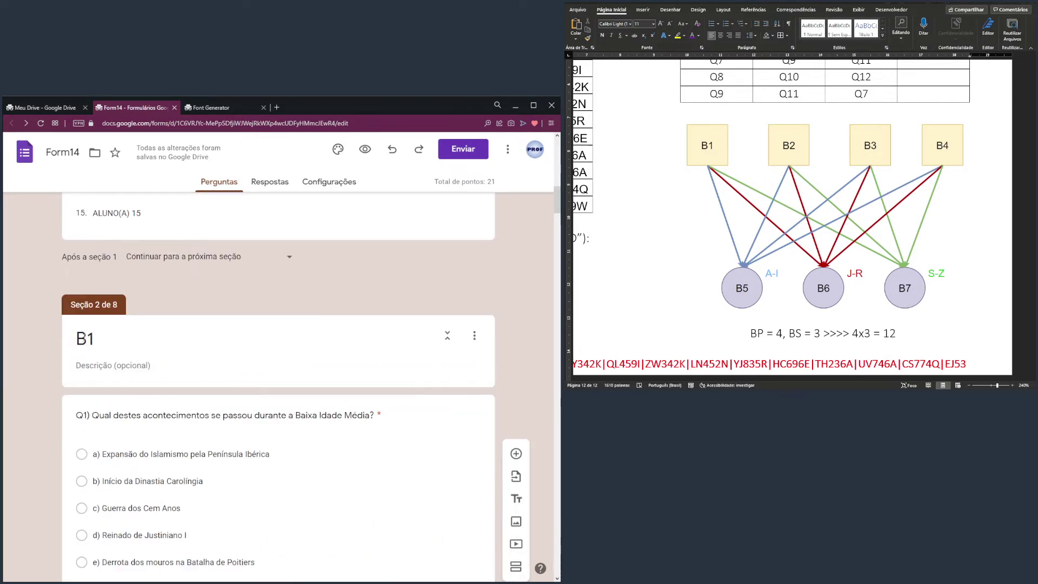
pyautogui.scroll(-10, 130, 378)
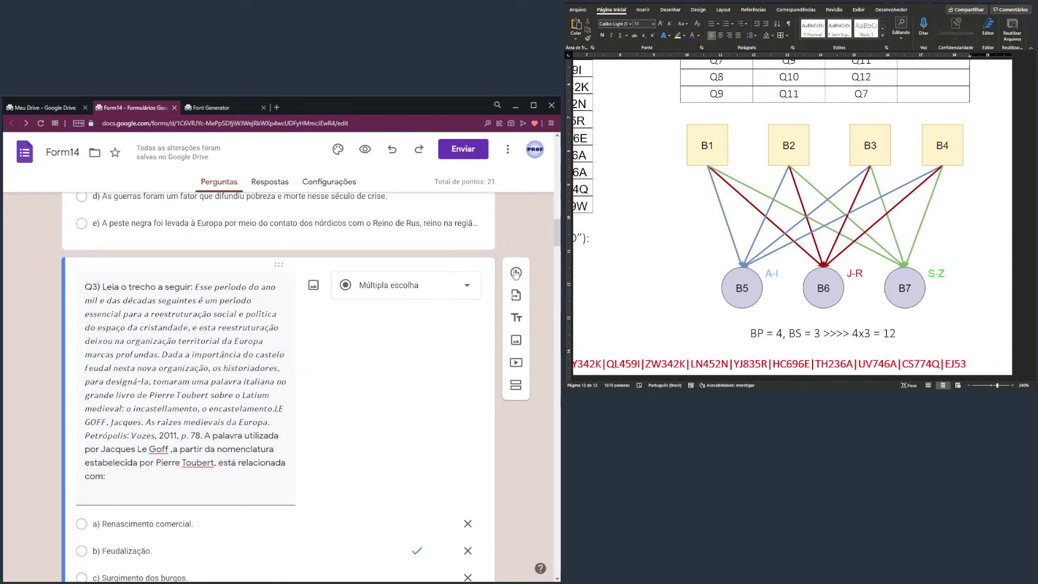
pyautogui.click(517, 276)
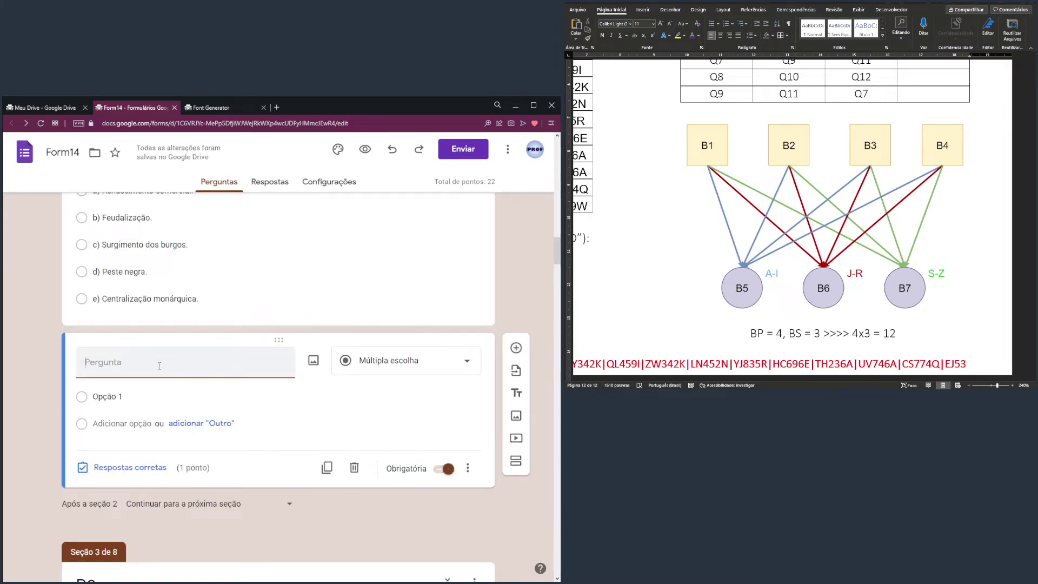
pyautogui.write('qUAL A LE')
# Word it 'Pergunta de segurança: qual a primeira letra da sua senha pessoal?'
pyautogui.hotkey('ctrl', 'a')
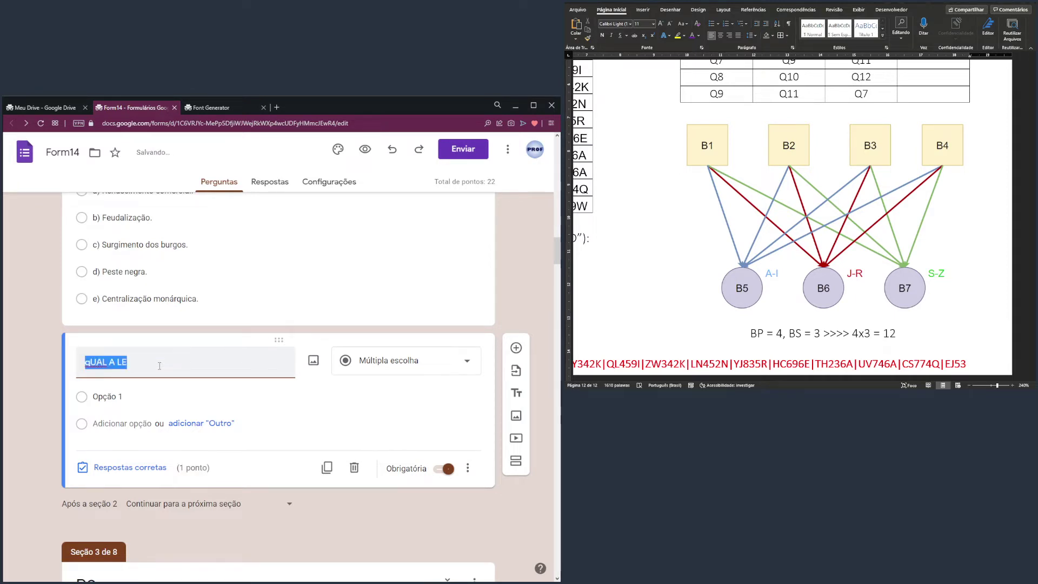
pyautogui.write('Pergu')
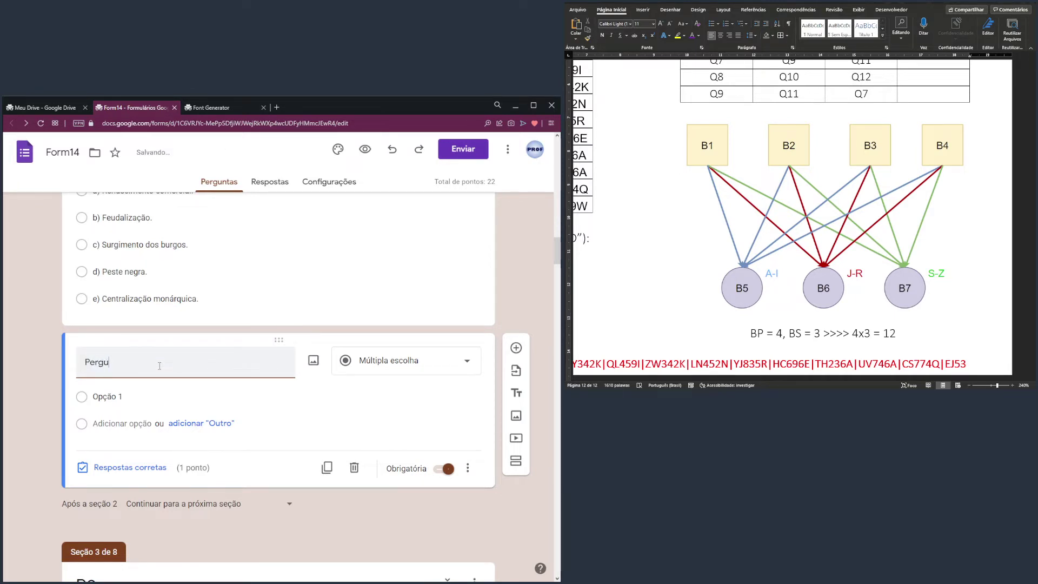
pyautogui.write('nta de segurança: qual a primei')
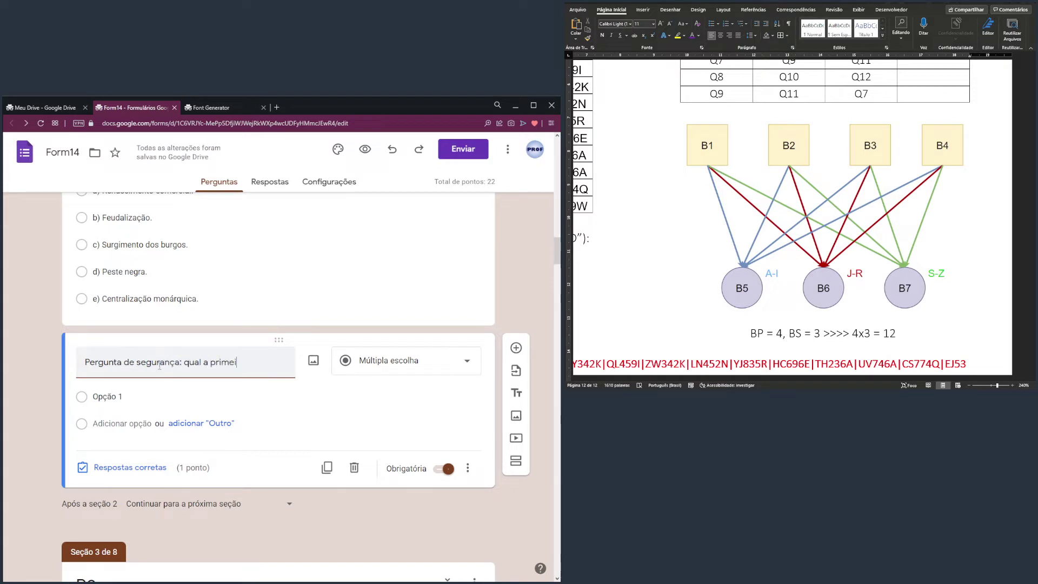
pyautogui.write('ra letra do')
pyautogui.press('BackSpace')
pyautogui.press('BackSpace')
pyautogui.write('a sua senha pessoal?')
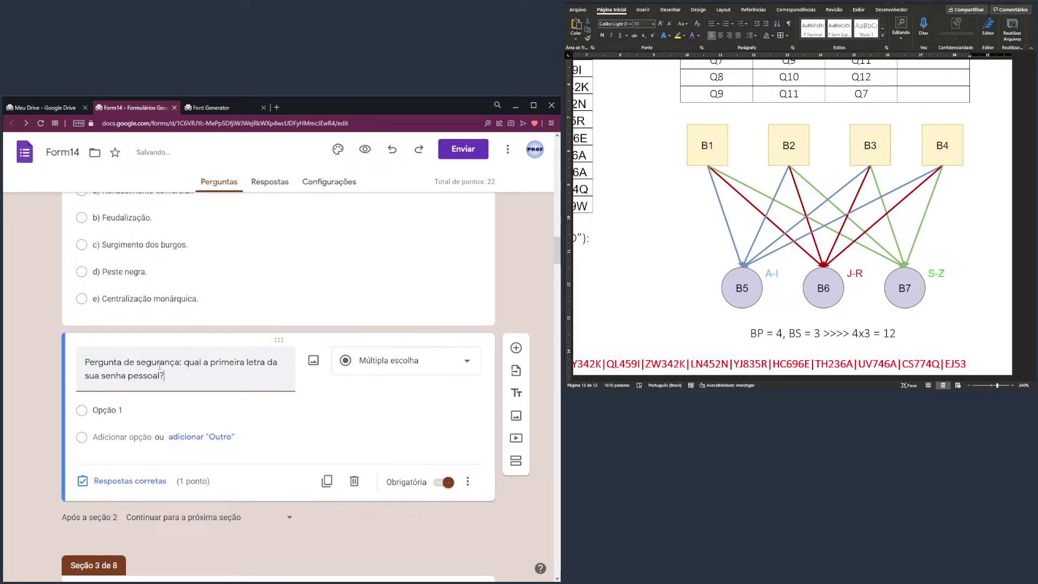
pyautogui.click(689, 245)
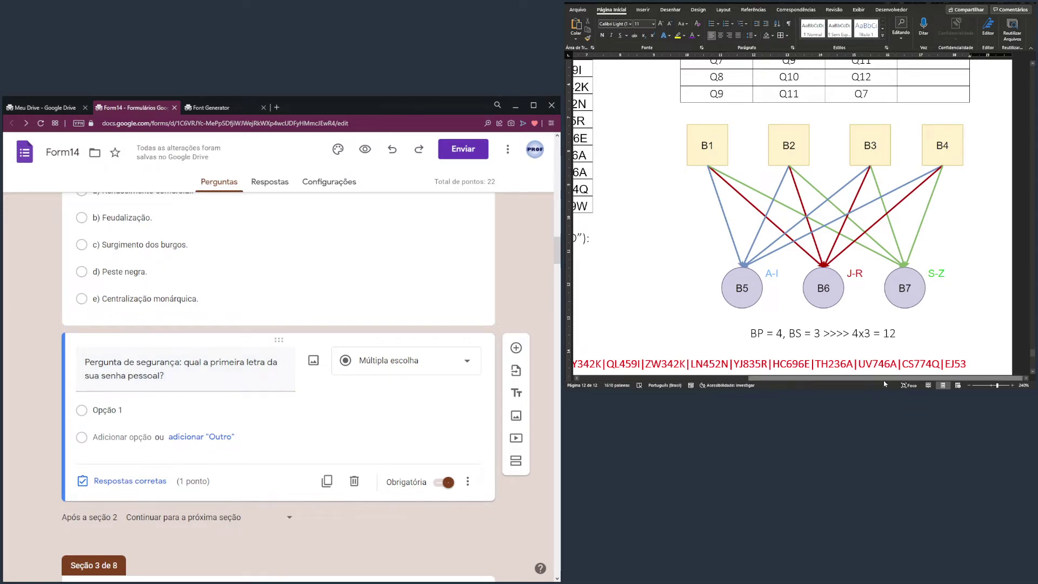
pyautogui.moveTo(884, 379); pyautogui.dragTo(714, 379)
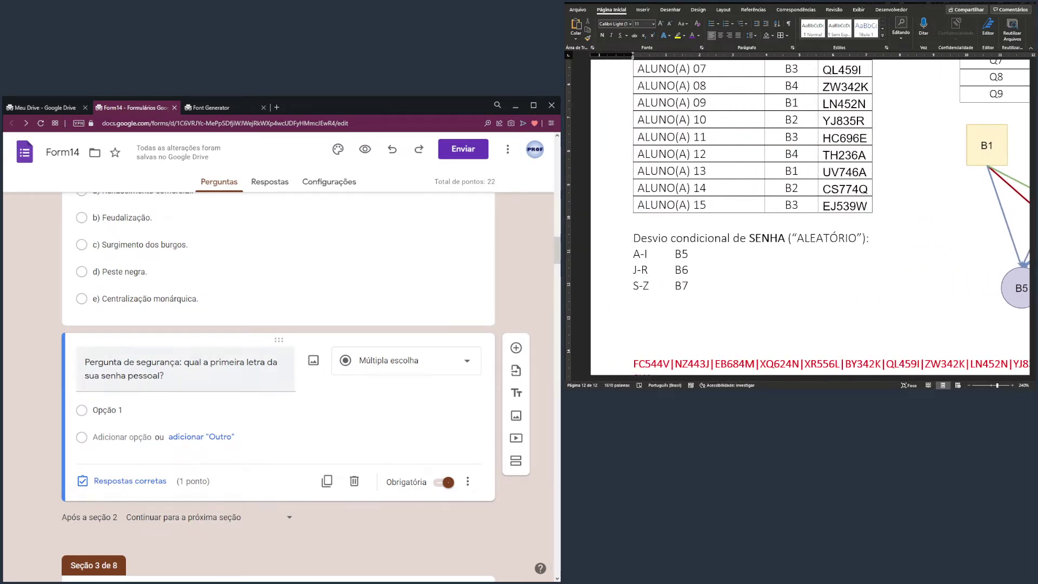
# Enter answer options 'A até I' and 'J até R', then start the third letter range
pyautogui.click(140, 409)
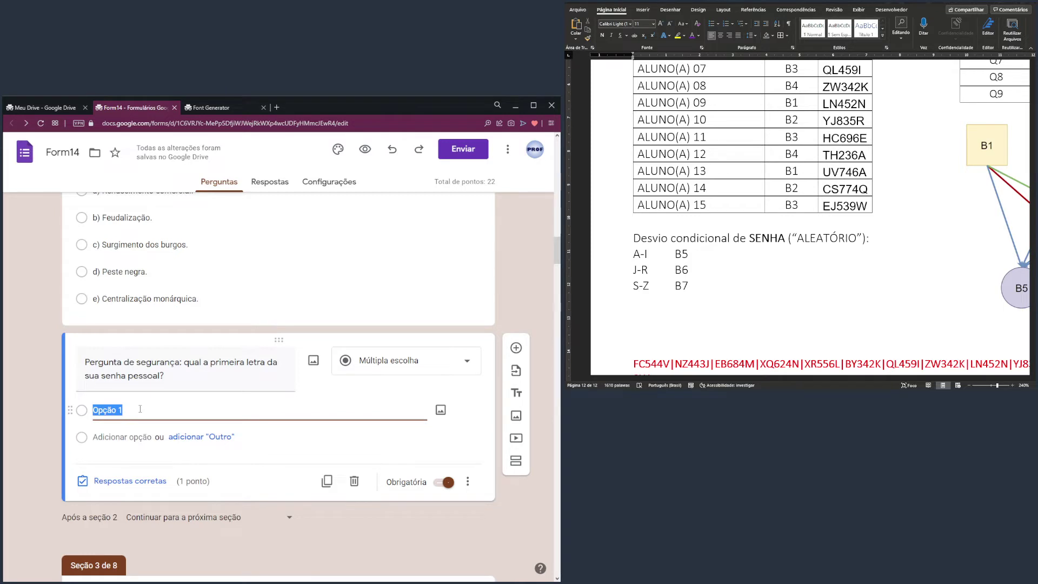
pyautogui.write('A')
pyautogui.press('BackSpace')
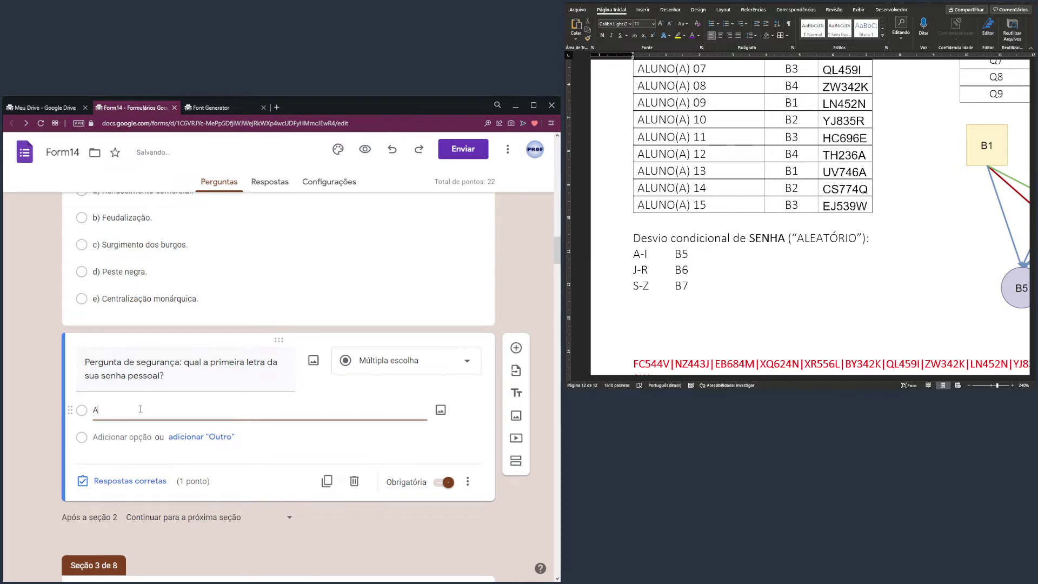
pyautogui.write('até')
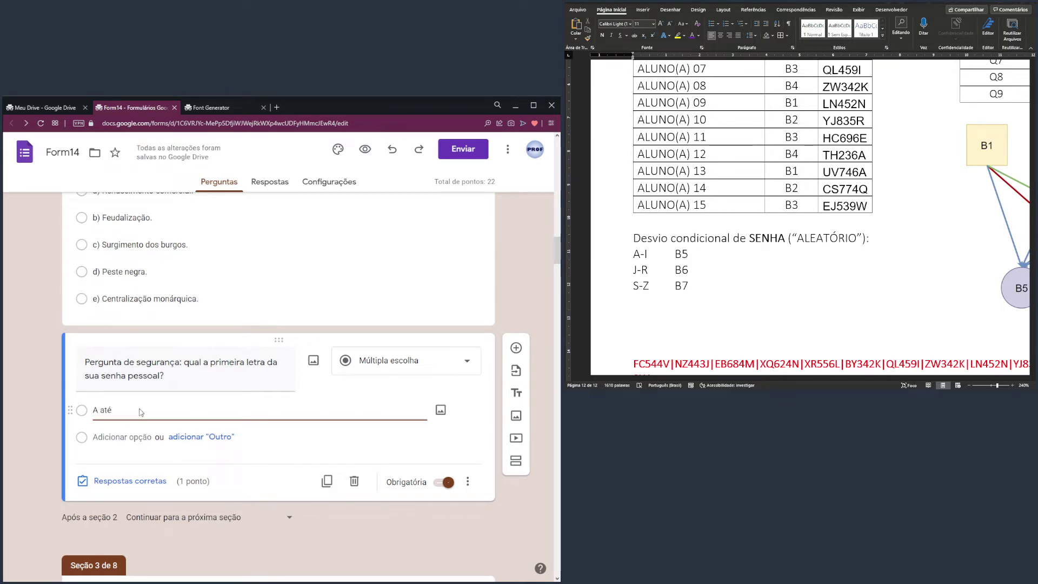
pyautogui.write(' UI')
pyautogui.press('Return')
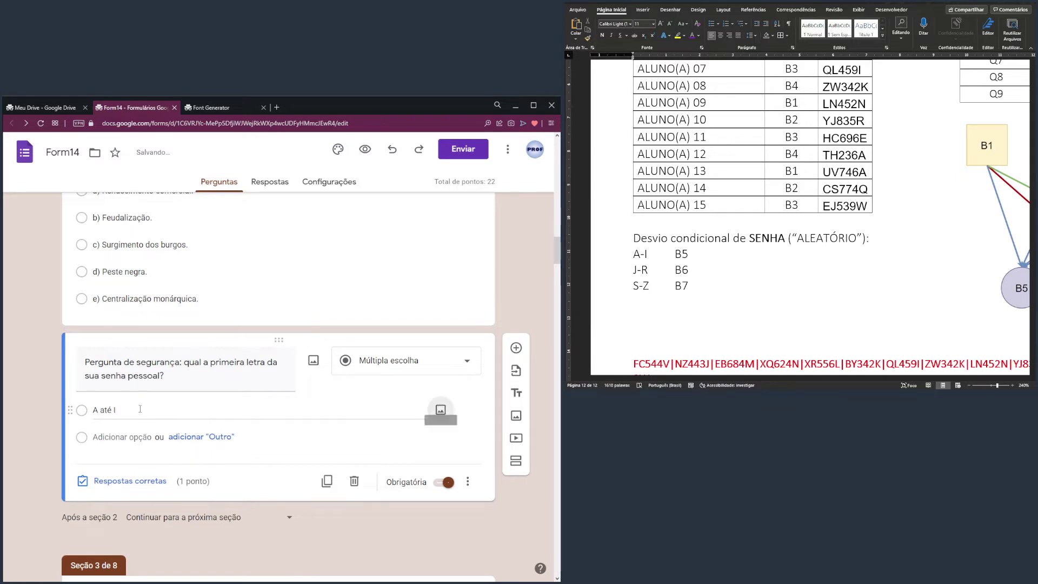
pyautogui.click(119, 436)
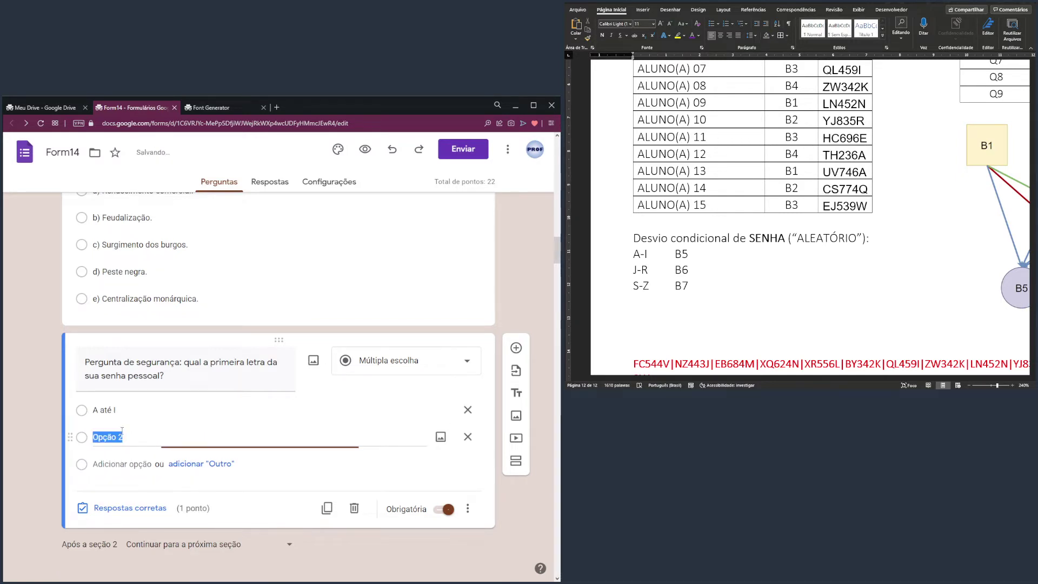
pyautogui.write('J até')
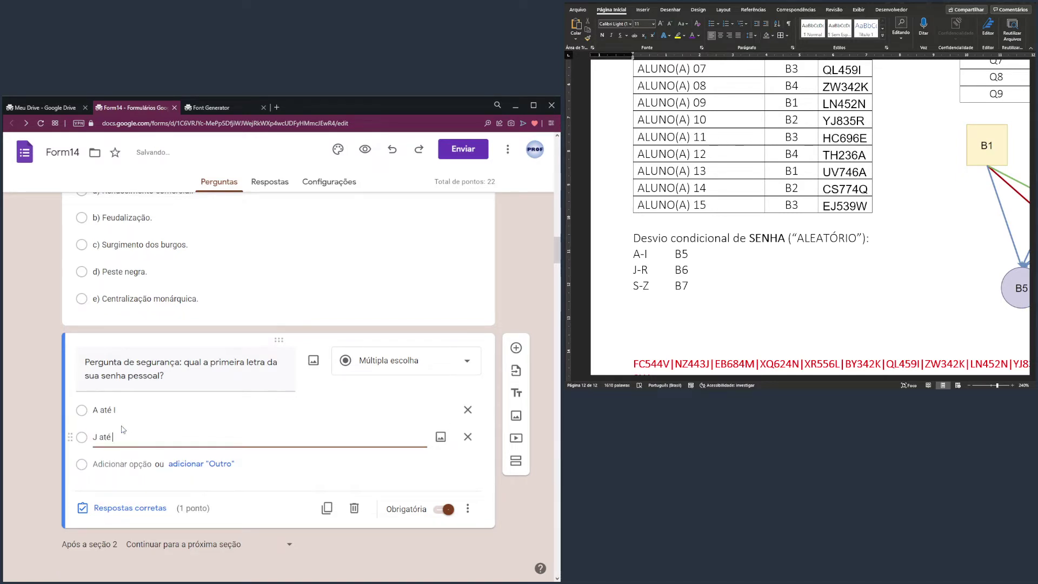
pyautogui.write(' R')
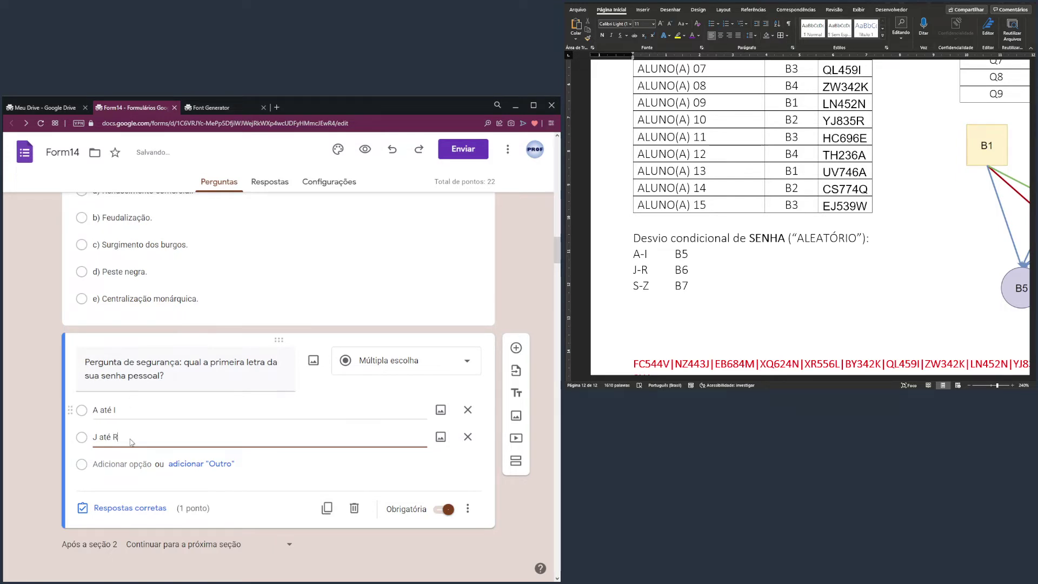
pyautogui.click(124, 464)
pyautogui.write('A')
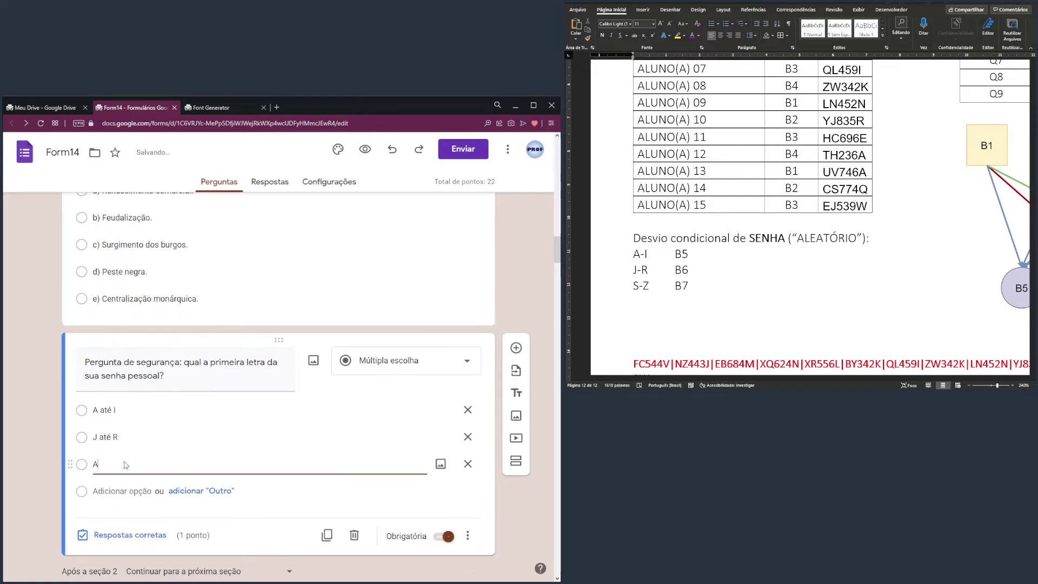
pyautogui.write(' até Z')
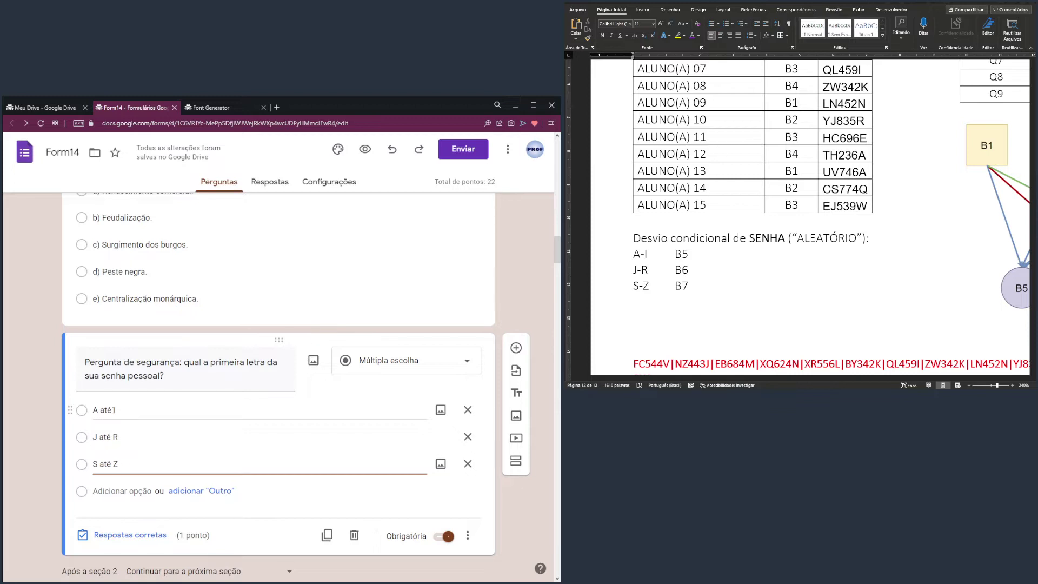
# Turn on answer-based section routing and send A até I to section 6 (B5)
pyautogui.click(523, 279)
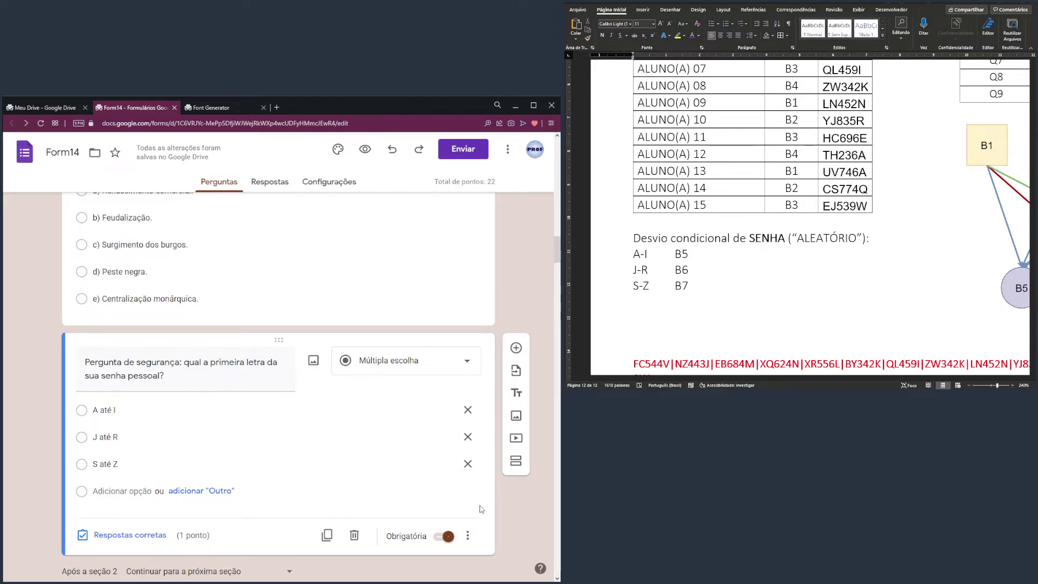
pyautogui.click(468, 535)
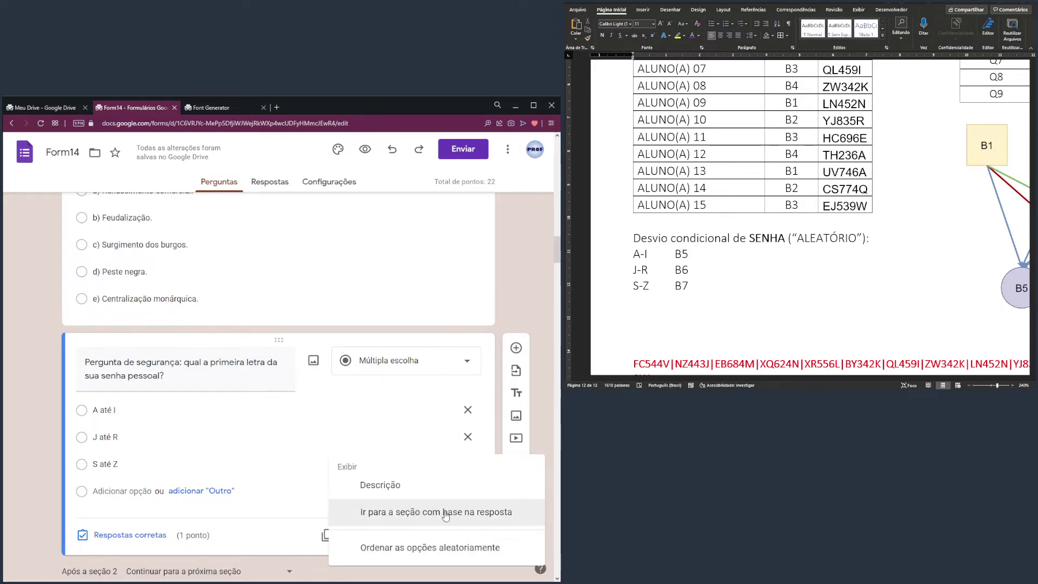
pyautogui.click(461, 517)
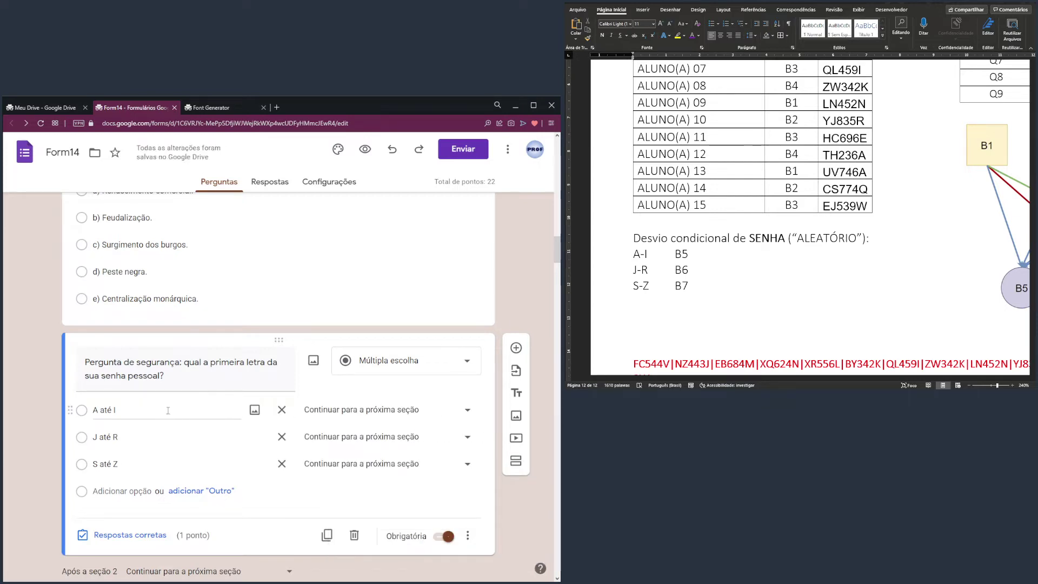
pyautogui.click(377, 416)
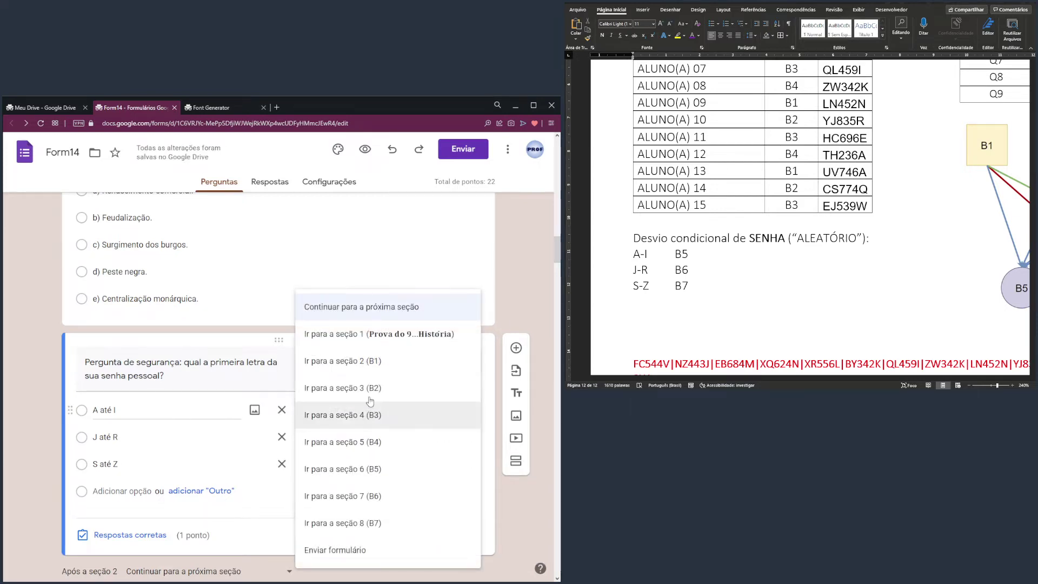
pyautogui.click(377, 469)
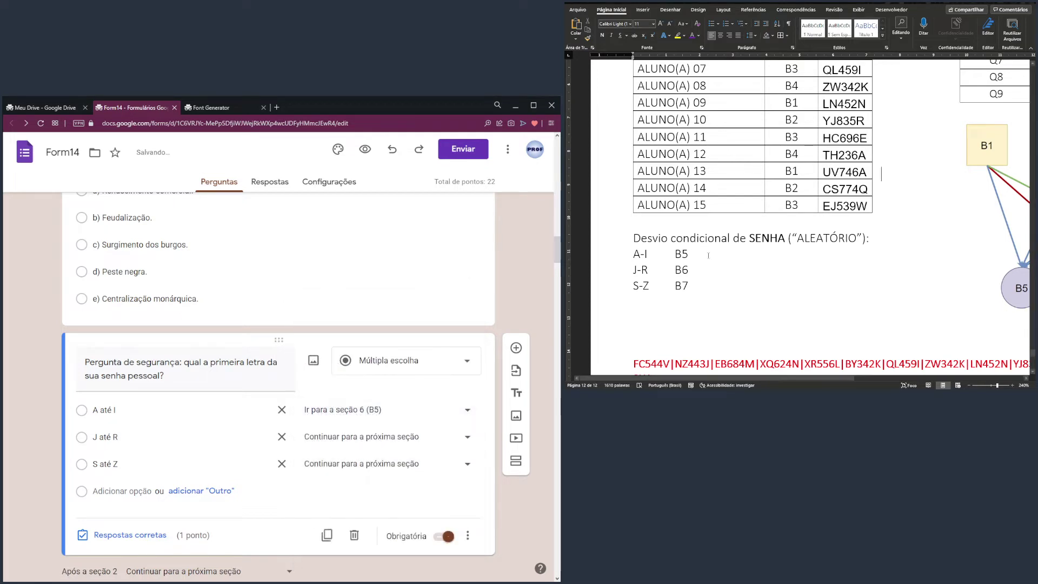
pyautogui.moveTo(696, 253); pyautogui.dragTo(634, 254)
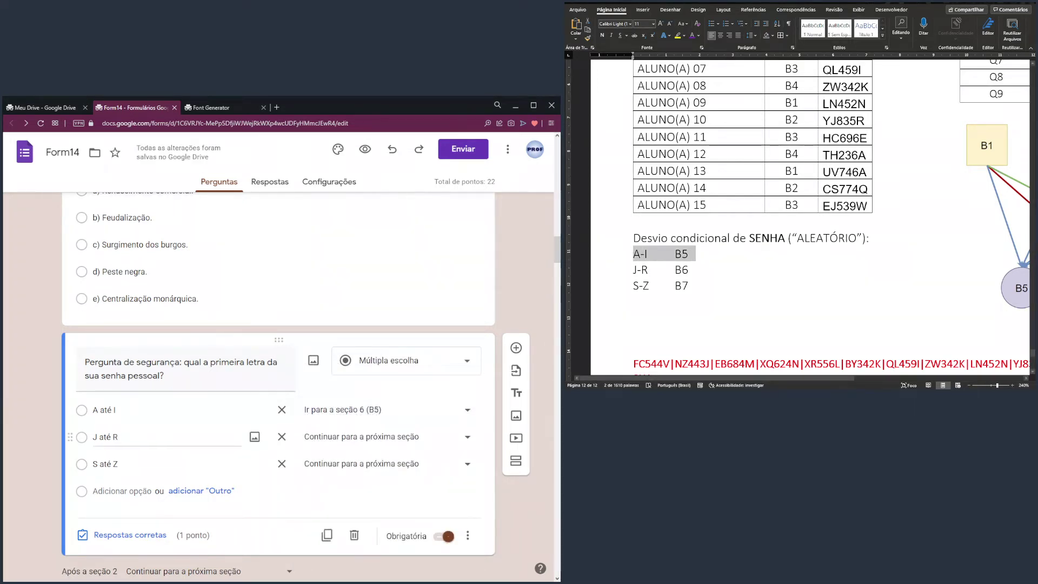
# Try replacing 'até' with a dash in the first option, then keep it as 'A até I'
pyautogui.click(124, 415)
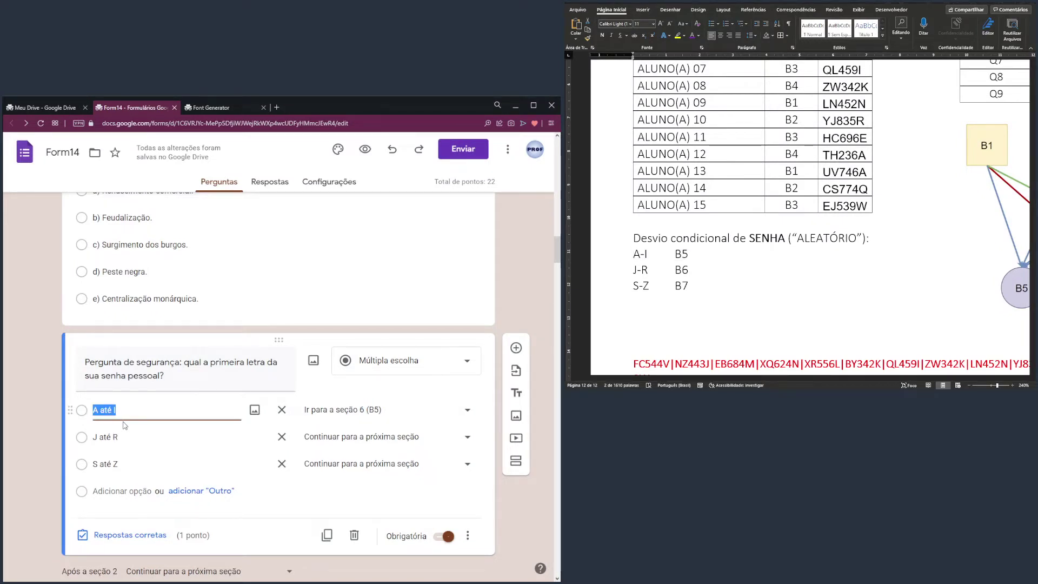
pyautogui.click(100, 409)
pyautogui.press('Delete')
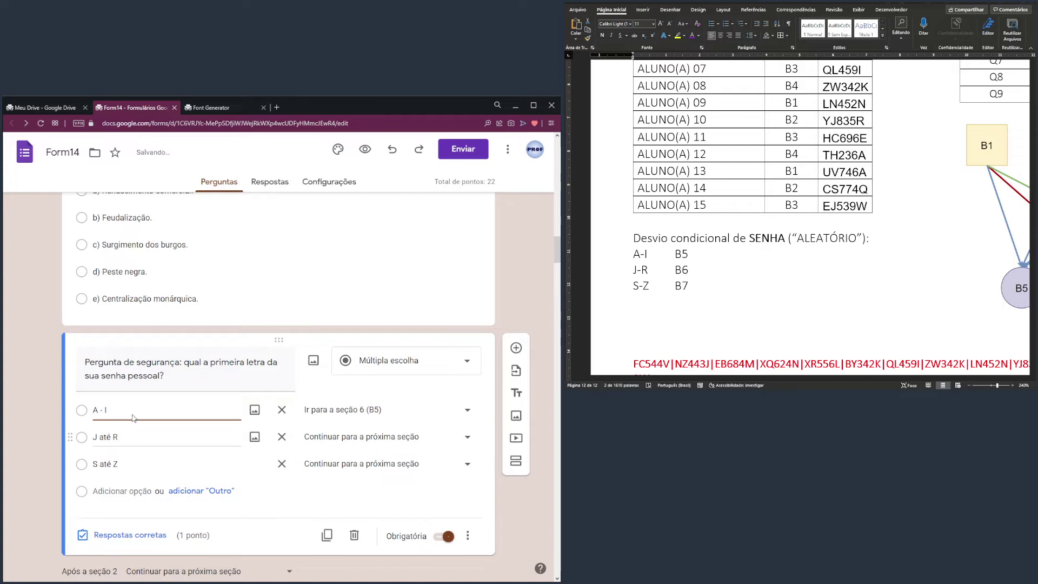
pyautogui.hotkey('ctrl', 'z')
pyautogui.click(139, 411)
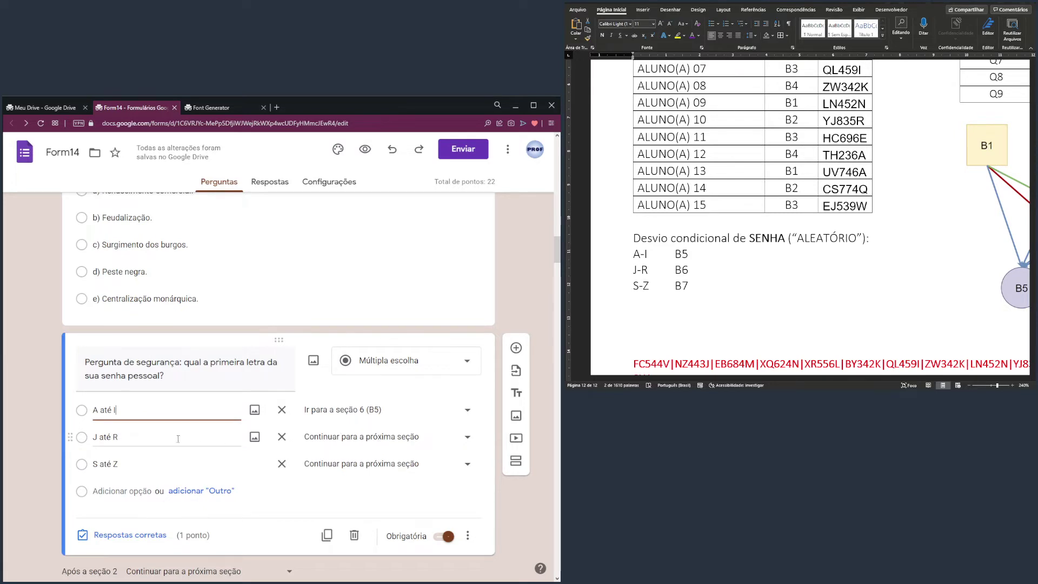
# Route J até R answers to section 7 (B6)
pyautogui.moveTo(637, 269); pyautogui.dragTo(698, 271)
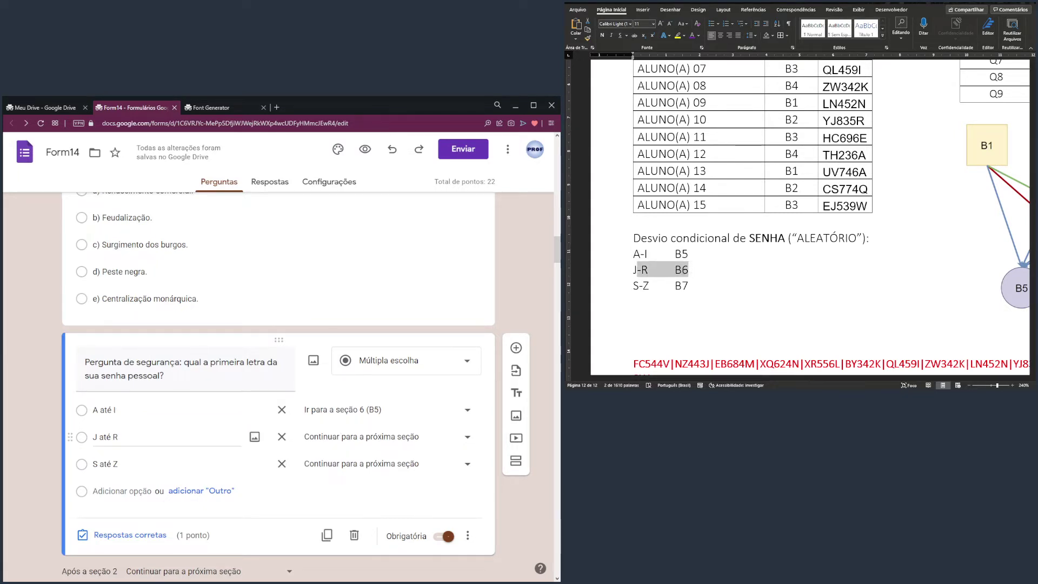
pyautogui.click(375, 443)
pyautogui.click(375, 442)
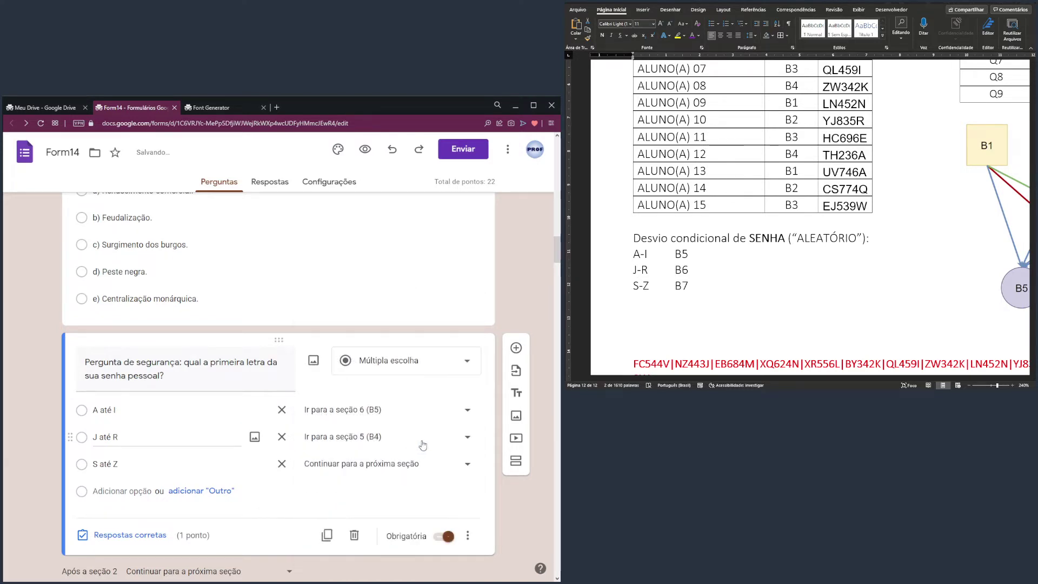
pyautogui.click(442, 440)
pyautogui.click(389, 472)
pyautogui.click(367, 445)
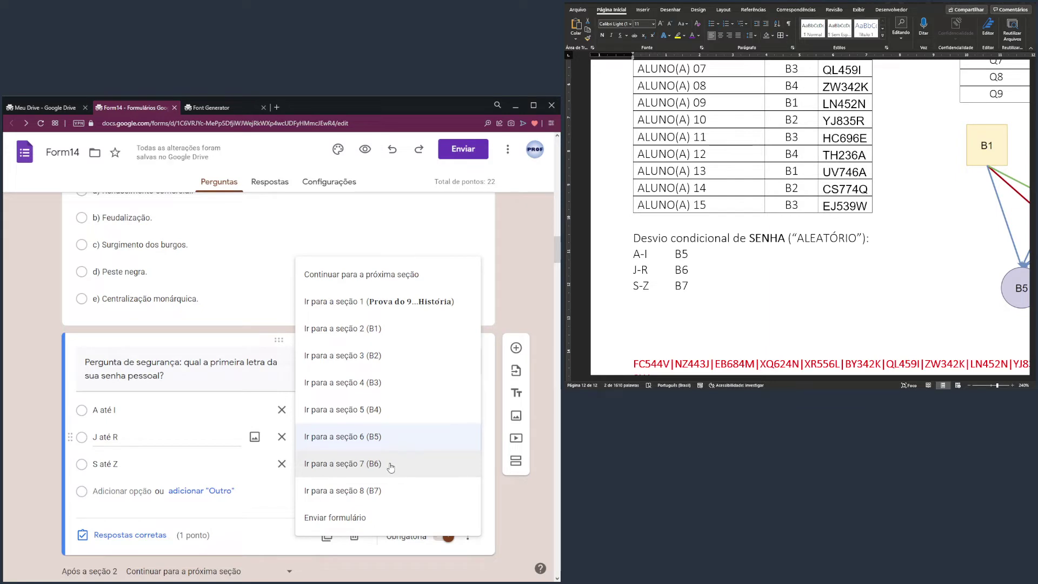
pyautogui.click(391, 467)
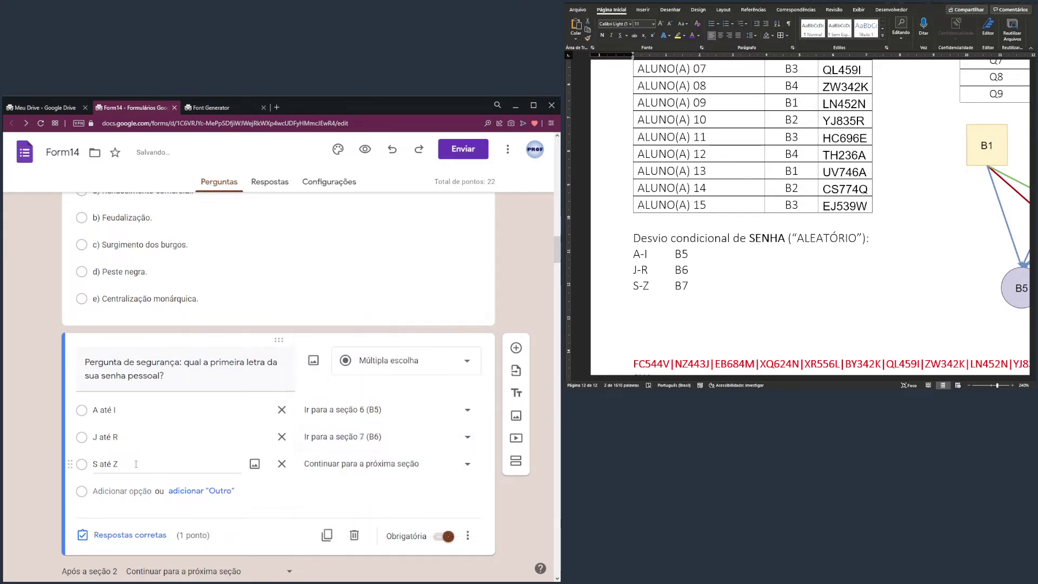
# Route S até Z answers to section 8 (B7)
pyautogui.click(136, 463)
pyautogui.click(379, 466)
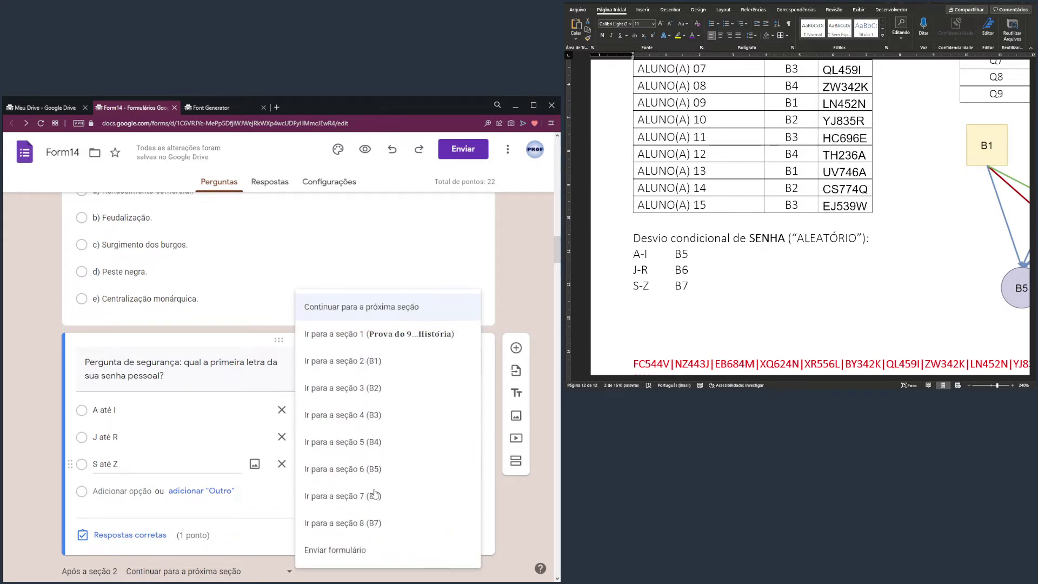
pyautogui.click(373, 522)
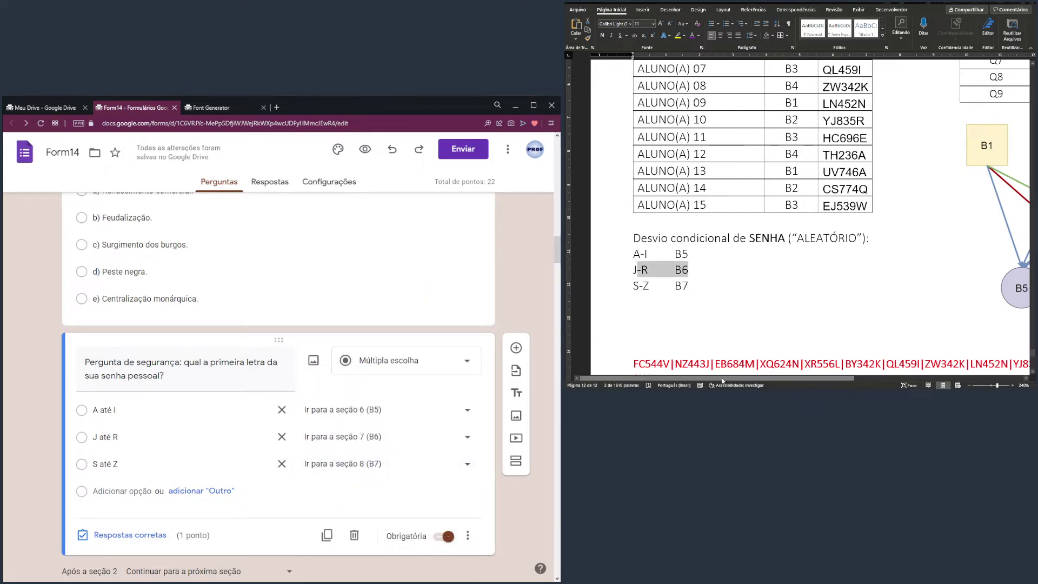
pyautogui.hscroll(5, 853, 209)
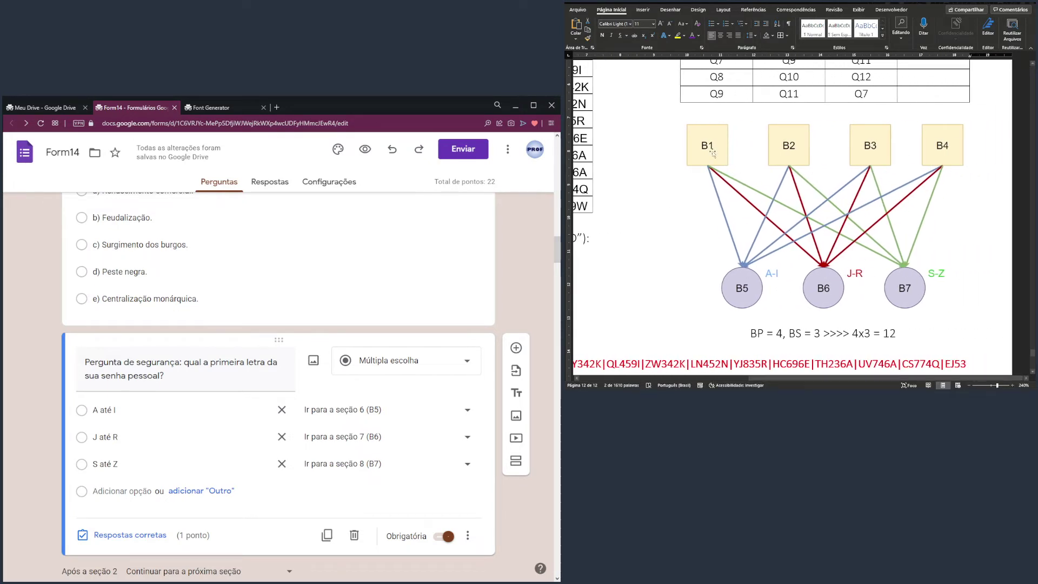
pyautogui.click(712, 152)
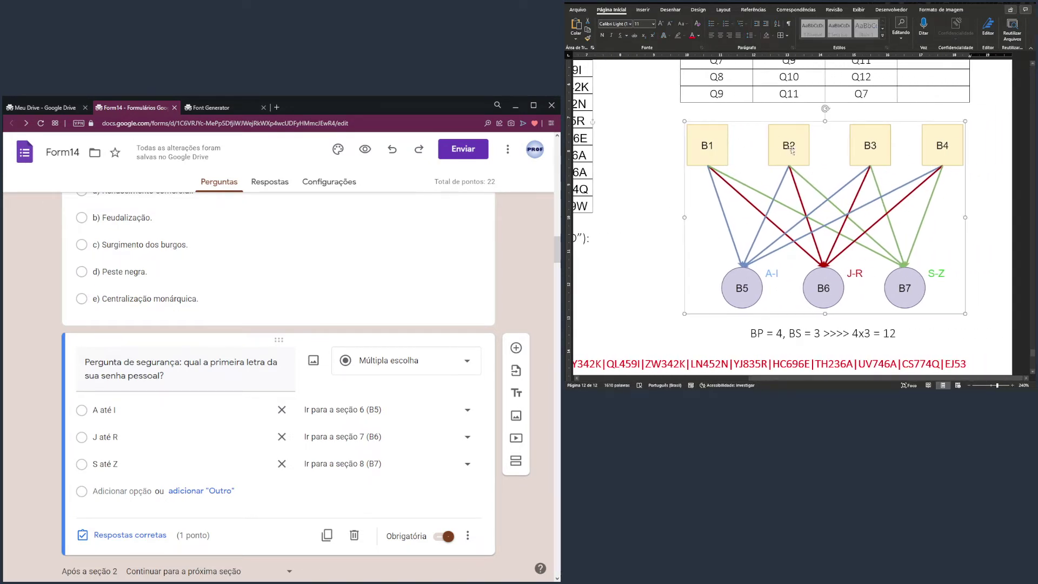
pyautogui.click(744, 110)
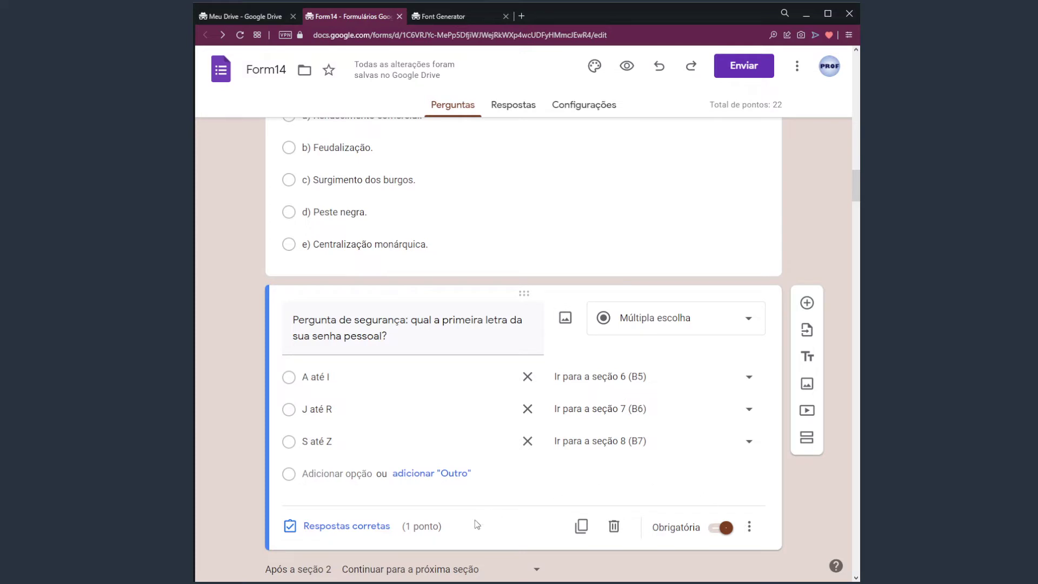
# In the answer key, change the security question's value from 1 point to 0
pyautogui.click(363, 527)
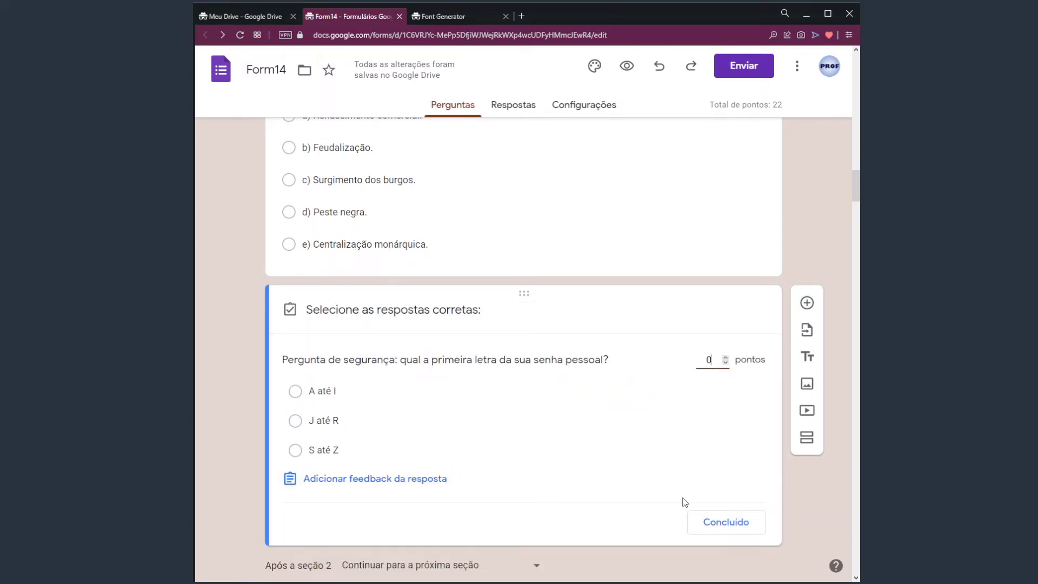
pyautogui.write('0')
pyautogui.click(726, 522)
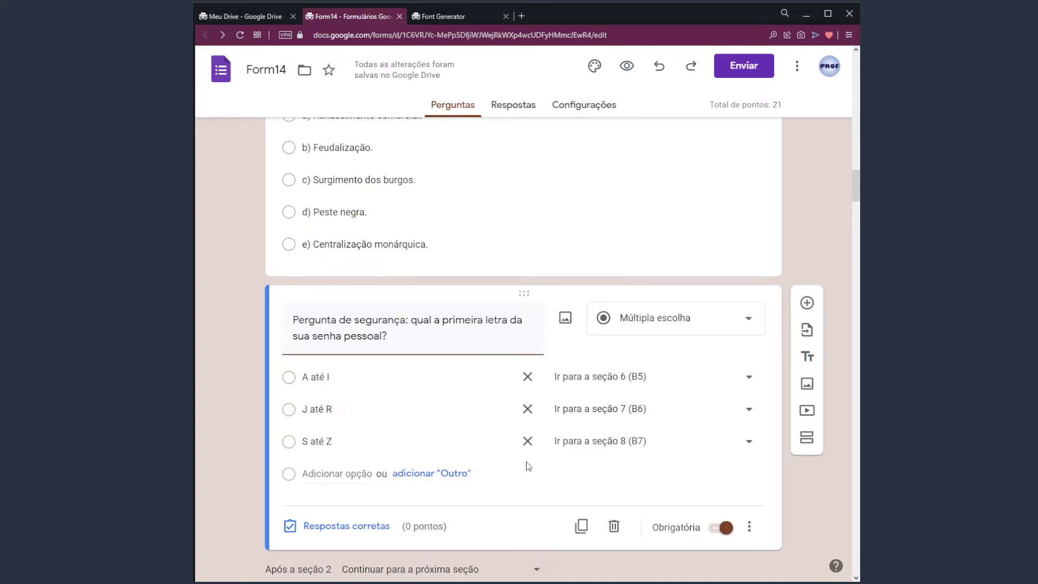
pyautogui.click(411, 334)
pyautogui.scroll(-3, 856, 196)
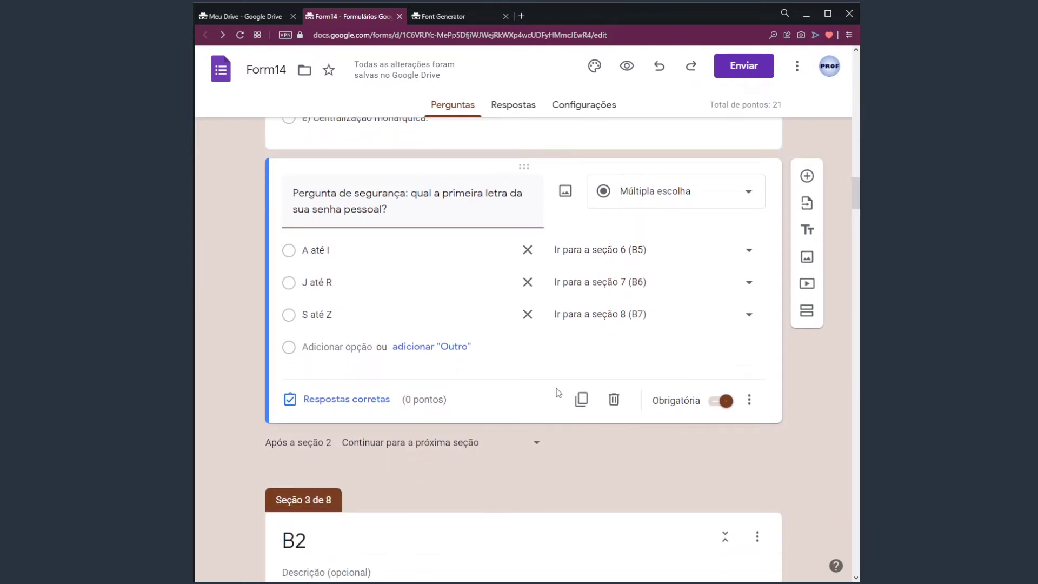
# Duplicate the security question twice, moving one copy into section B2 and one into B3
pyautogui.click(581, 400)
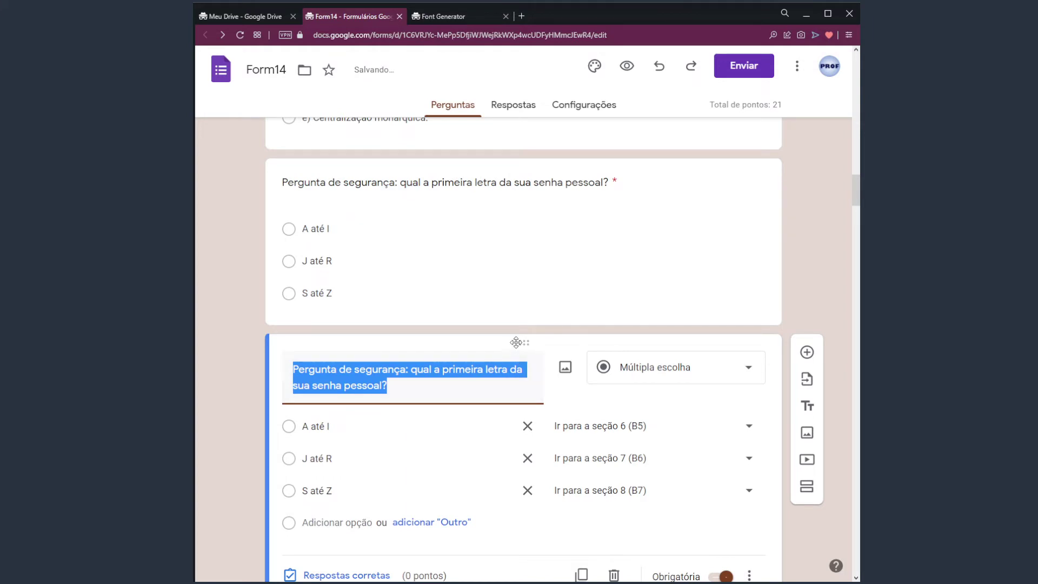
pyautogui.moveTo(519, 342); pyautogui.dragTo(586, 432)
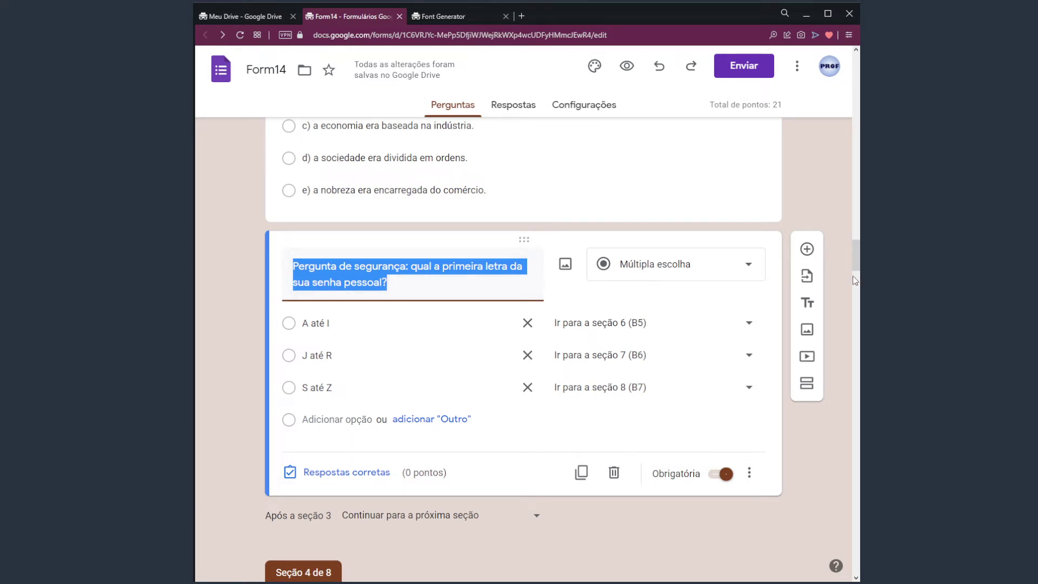
pyautogui.moveTo(856, 265)
pyautogui.mouseDown()
pyautogui.moveTo(855, 212)
pyautogui.moveTo(855, 267)
pyautogui.mouseUp()
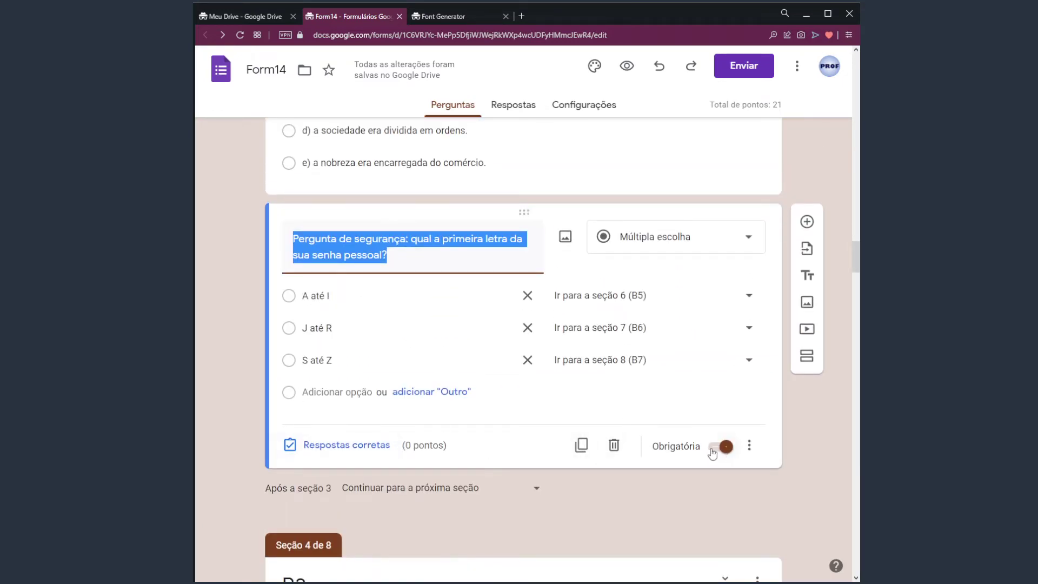
pyautogui.click(581, 445)
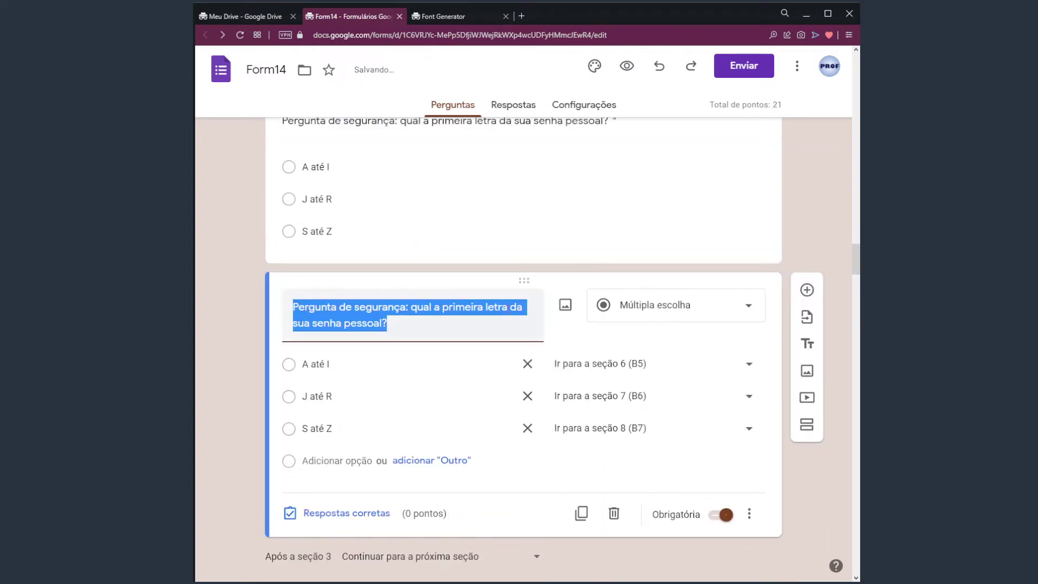
pyautogui.moveTo(522, 283); pyautogui.dragTo(523, 168)
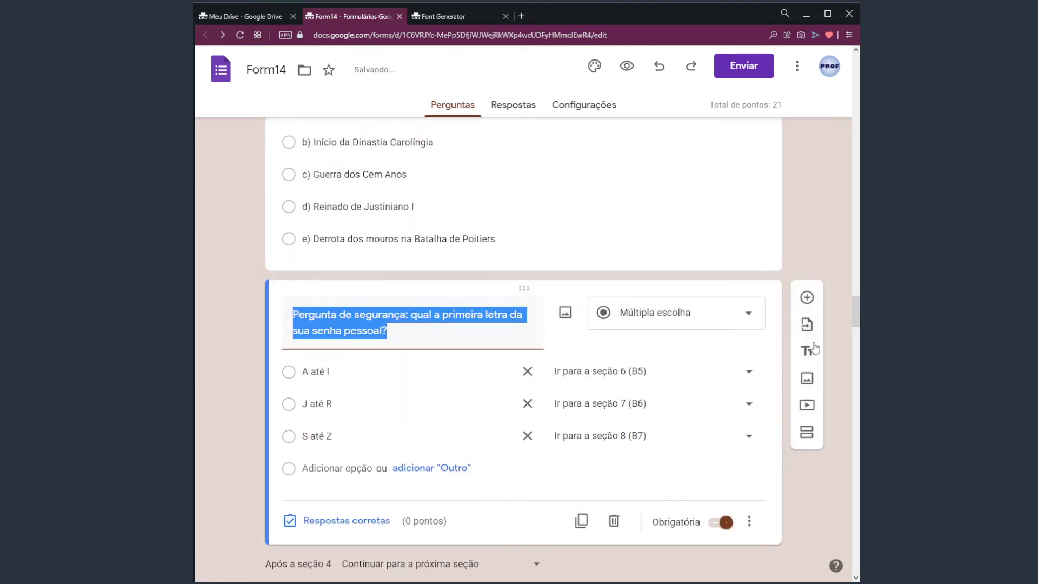
# Duplicate the security question again and drag the copy to the end of section B4
pyautogui.moveTo(854, 310)
pyautogui.mouseDown()
pyautogui.moveTo(858, 270)
pyautogui.moveTo(856, 326)
pyautogui.mouseUp()
pyautogui.click(581, 267)
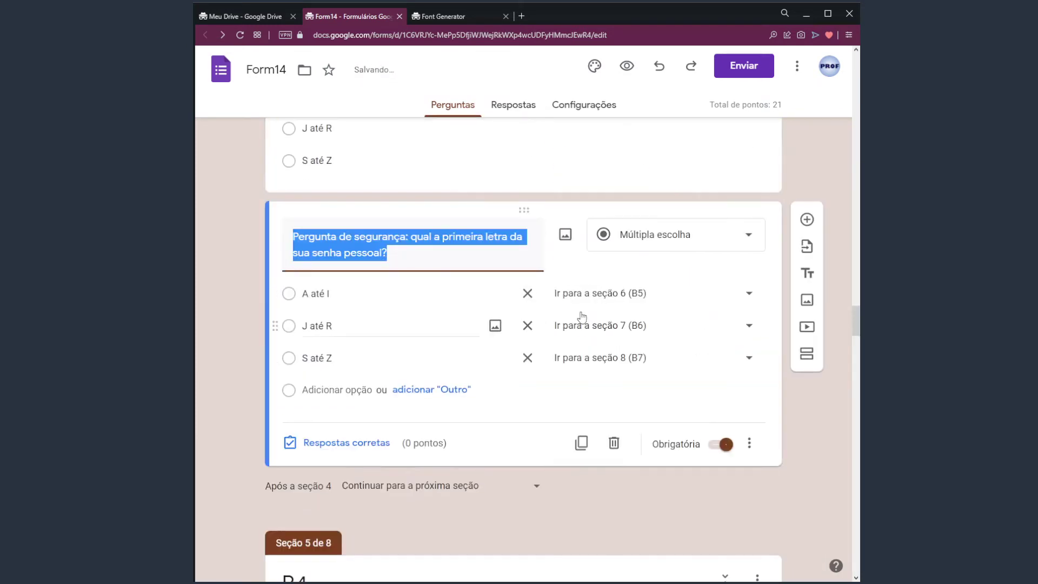
pyautogui.moveTo(522, 211); pyautogui.dragTo(524, 449)
pyautogui.moveTo(853, 359); pyautogui.dragTo(844, 394)
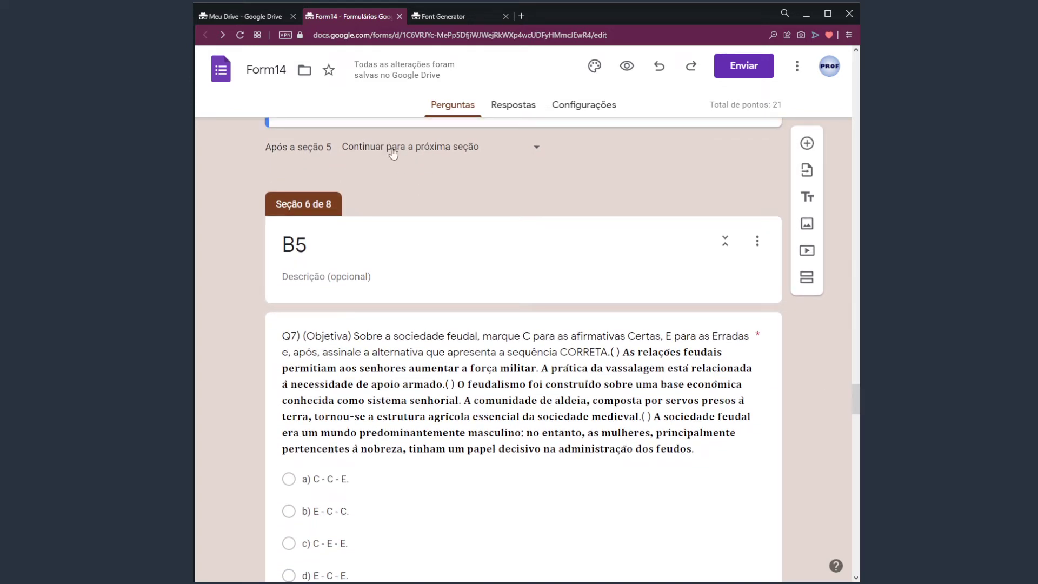
pyautogui.moveTo(853, 403); pyautogui.dragTo(853, 385)
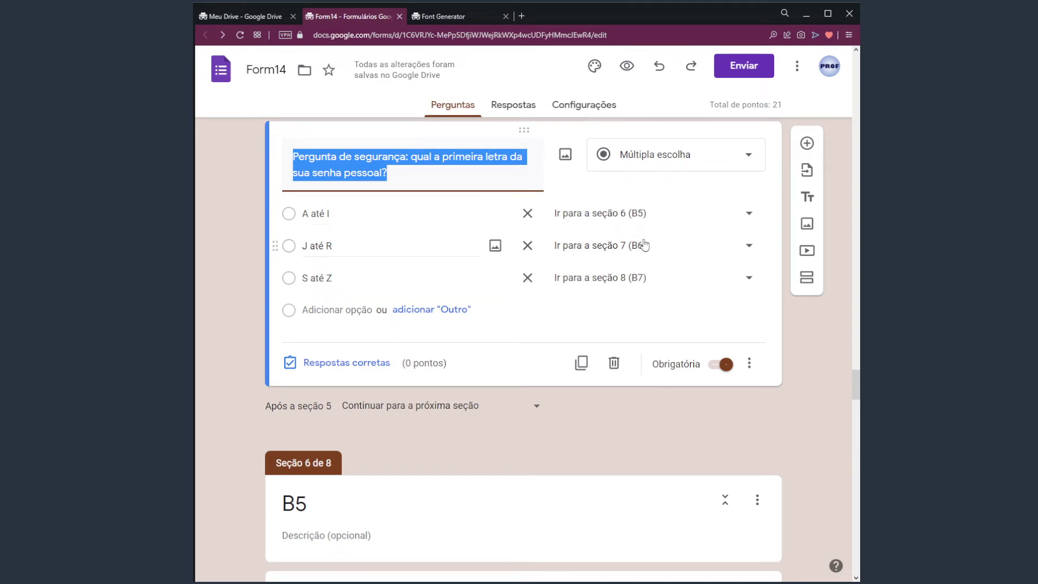
pyautogui.scroll(1, 607, 323)
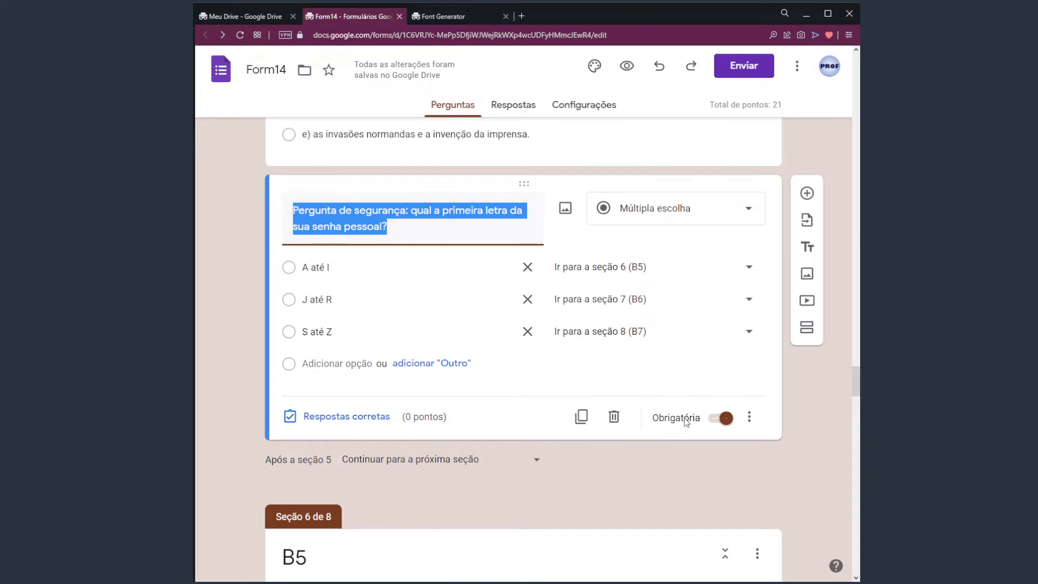
pyautogui.moveTo(855, 386); pyautogui.dragTo(856, 407)
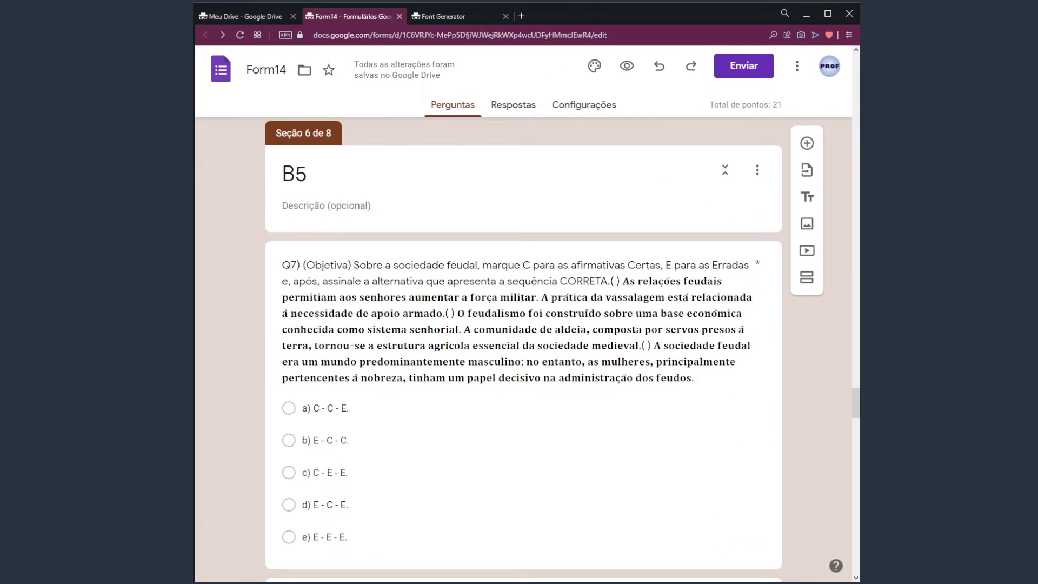
pyautogui.scroll(-2, 793, 351)
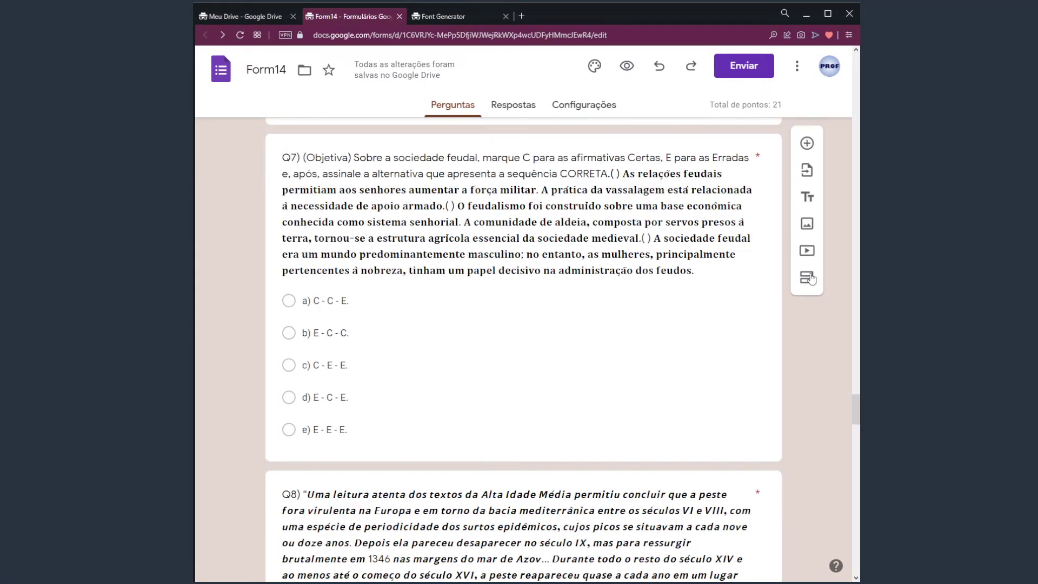
pyautogui.scroll(-6, 779, 368)
pyautogui.scroll(-8, 779, 368)
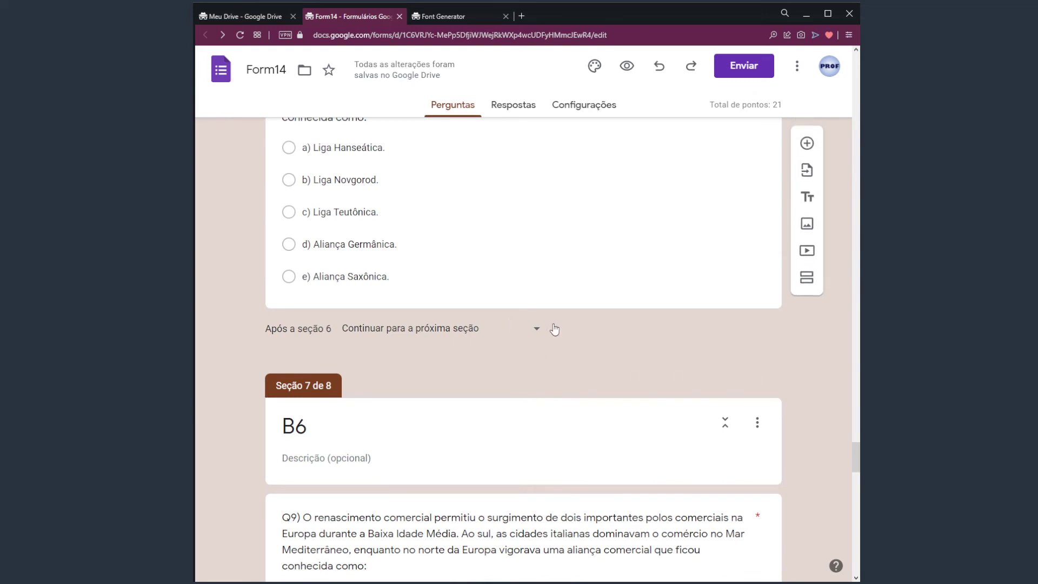
pyautogui.click(443, 329)
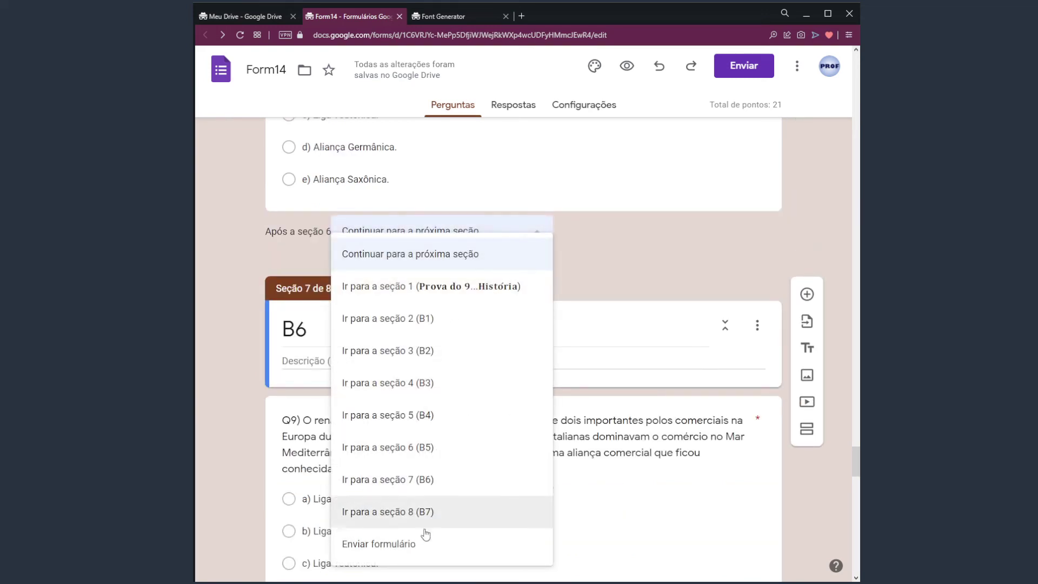
pyautogui.click(445, 545)
pyautogui.scroll(-9, 833, 285)
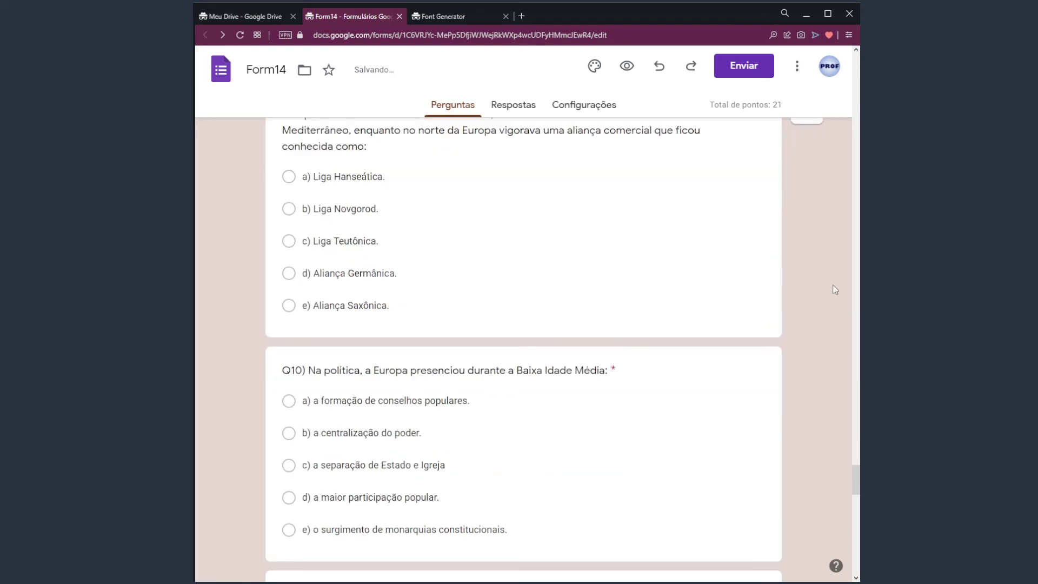
pyautogui.scroll(-4, 585, 329)
pyautogui.click(426, 433)
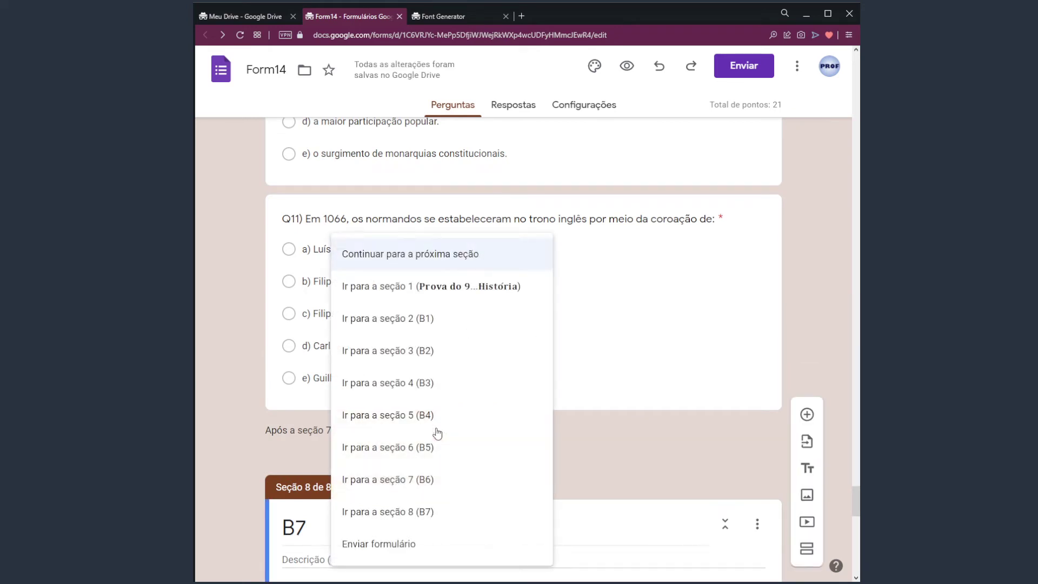
pyautogui.click(406, 549)
pyautogui.scroll(-3, 665, 436)
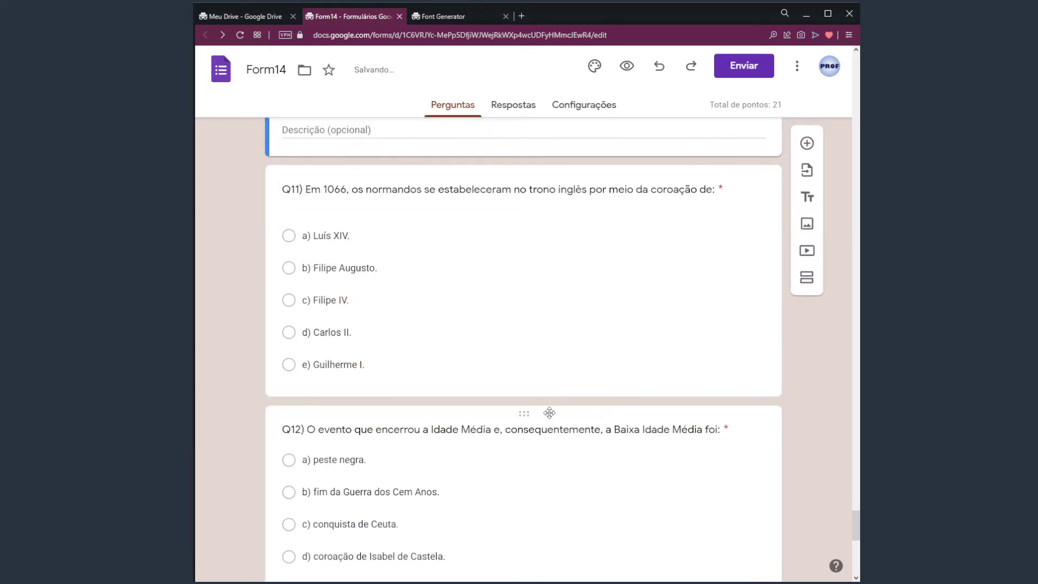
pyautogui.scroll(3, 306, 269)
pyautogui.scroll(-14, 435, 417)
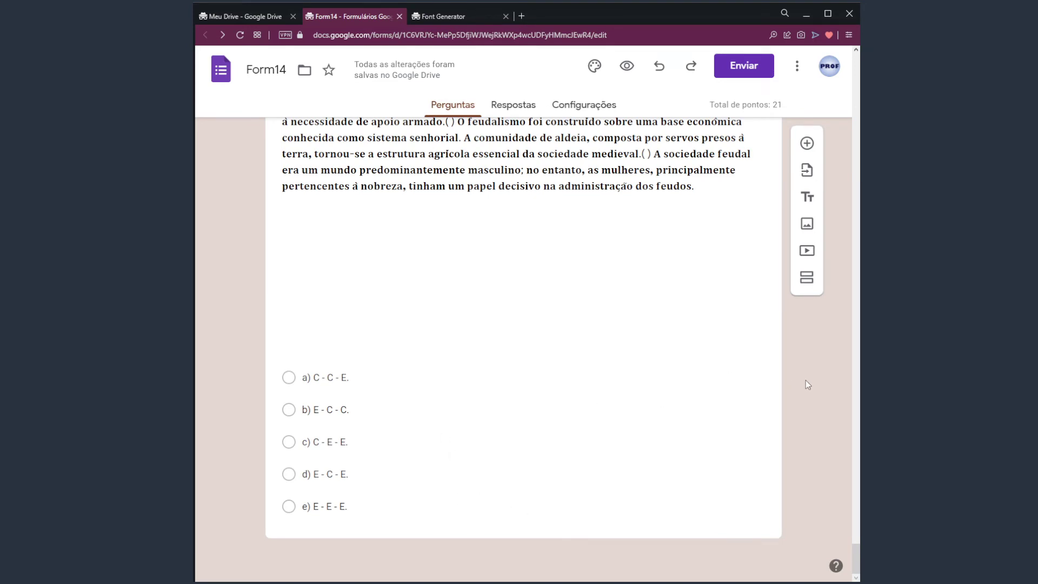
pyautogui.scroll(3, 589, 281)
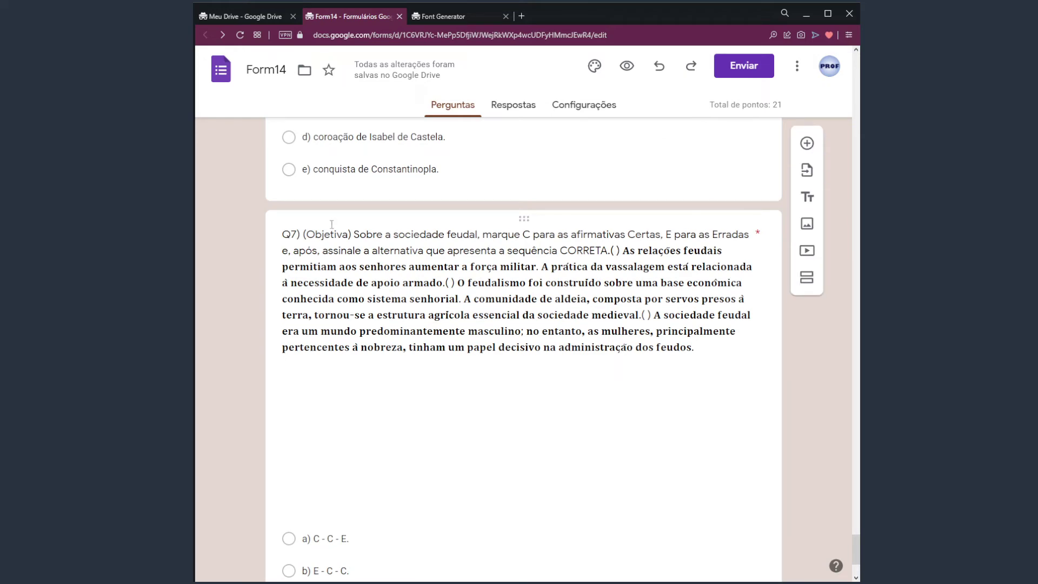
pyautogui.scroll(-4, 508, 405)
pyautogui.scroll(12, 516, 405)
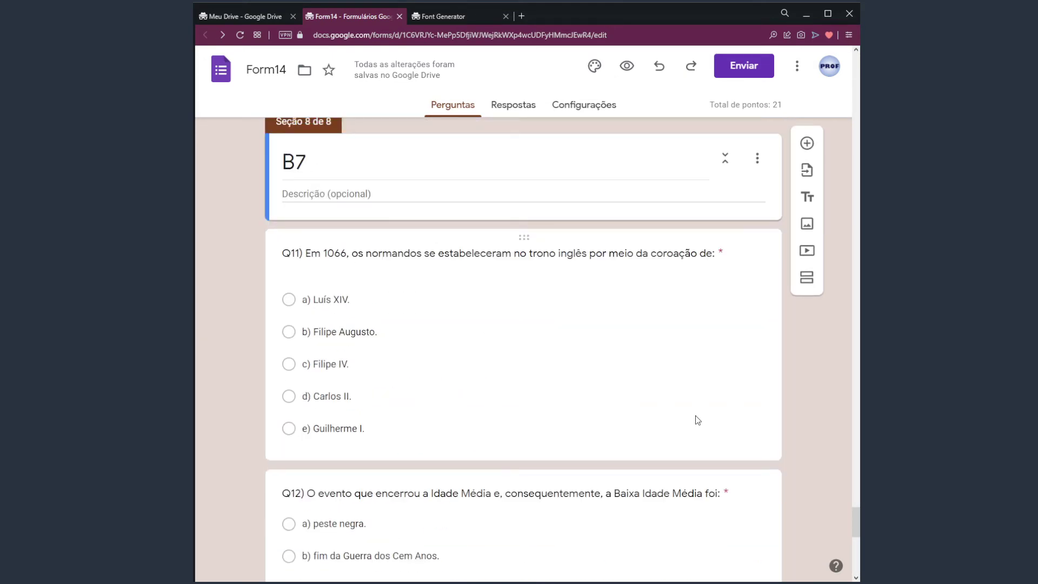
pyautogui.scroll(-10, 823, 453)
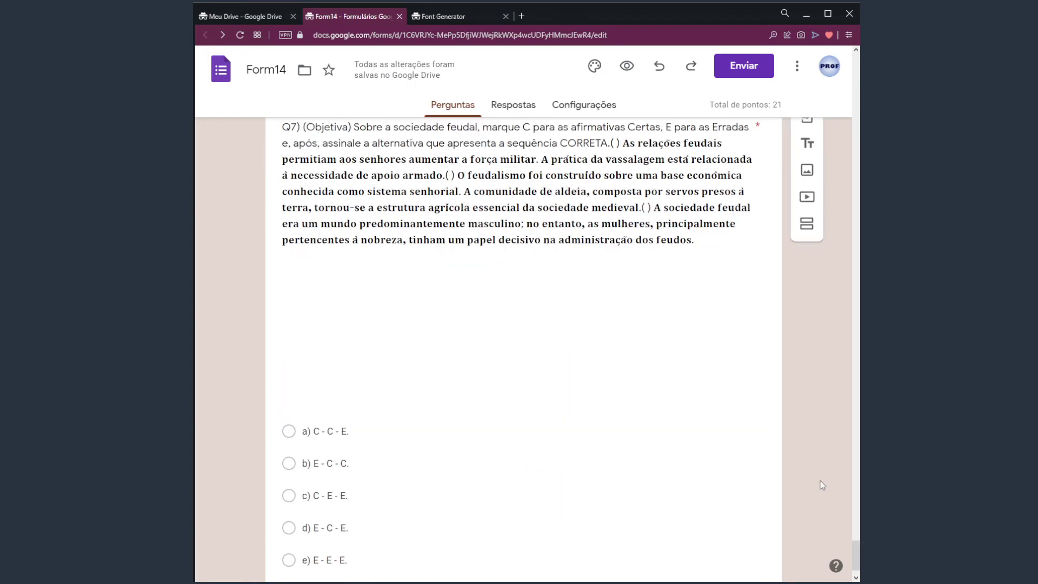
pyautogui.scroll(-1, 822, 485)
pyautogui.moveTo(857, 553); pyautogui.dragTo(838, 66)
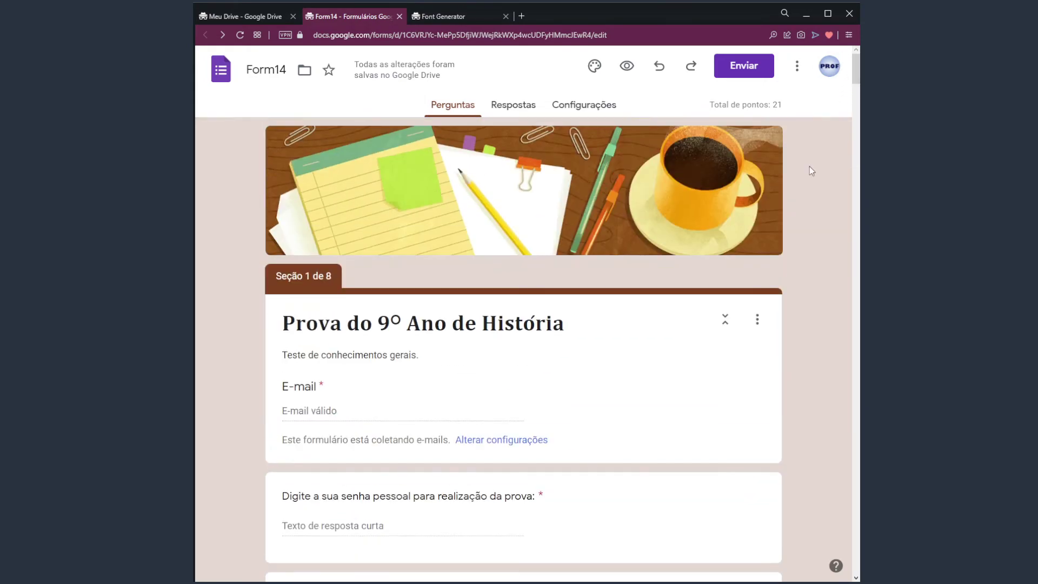
# Check the section routing of the name question and section 2's security question
pyautogui.scroll(-5, 779, 292)
pyautogui.scroll(-5, 501, 315)
pyautogui.click(412, 258)
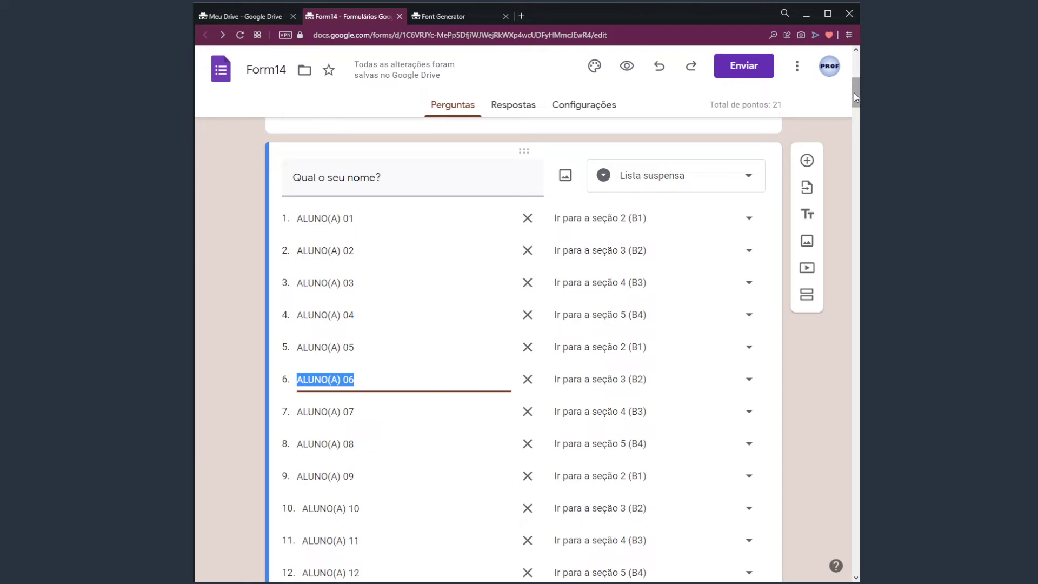
pyautogui.moveTo(854, 93); pyautogui.dragTo(856, 186)
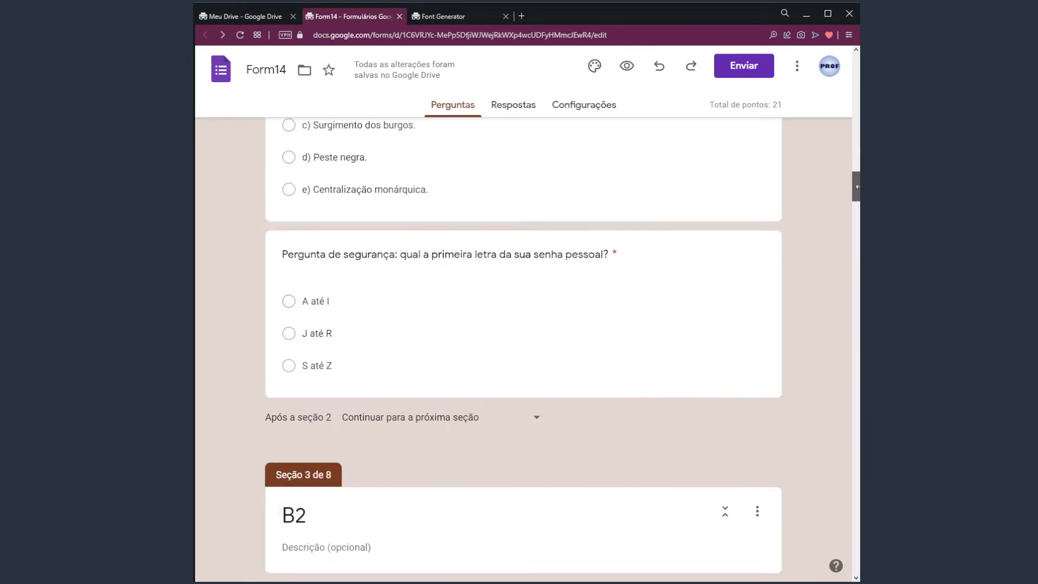
pyautogui.click(382, 332)
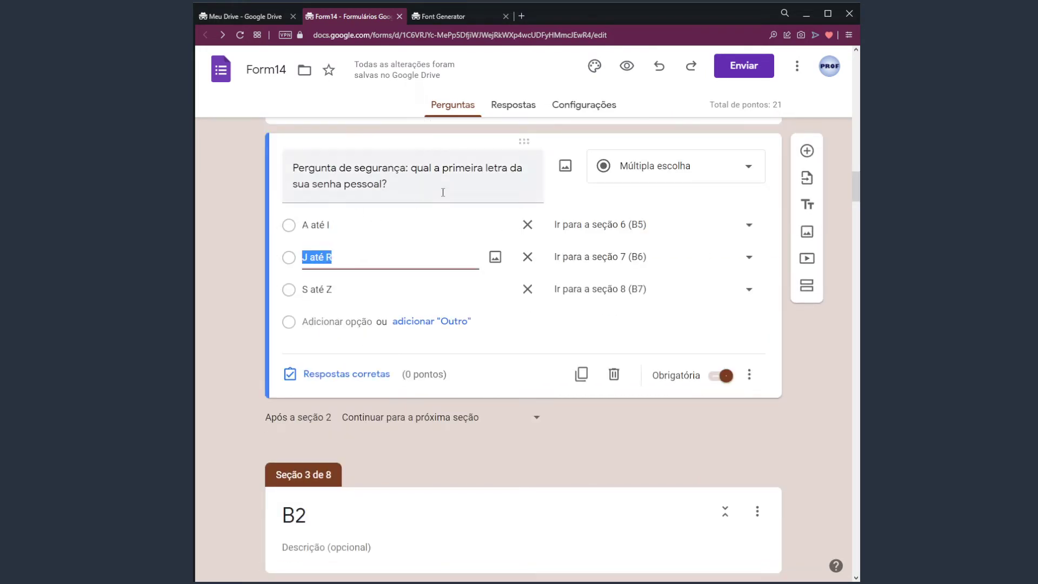
pyautogui.tripleClick(464, 173)
pyautogui.click(433, 185)
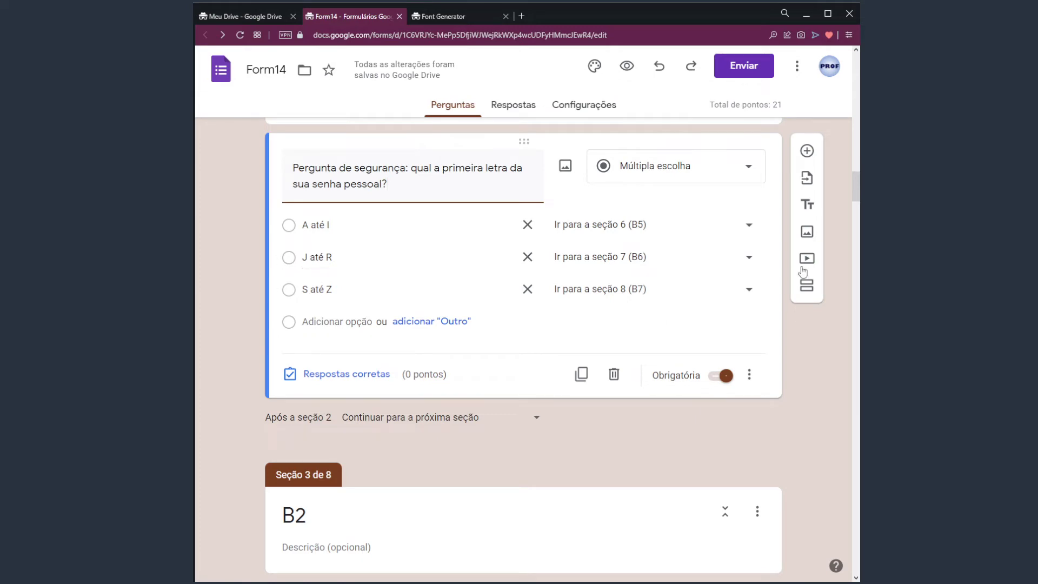
# Check the security questions' routing in sections 3, 4 and 5, with the form beside Word
pyautogui.scroll(-20, 819, 335)
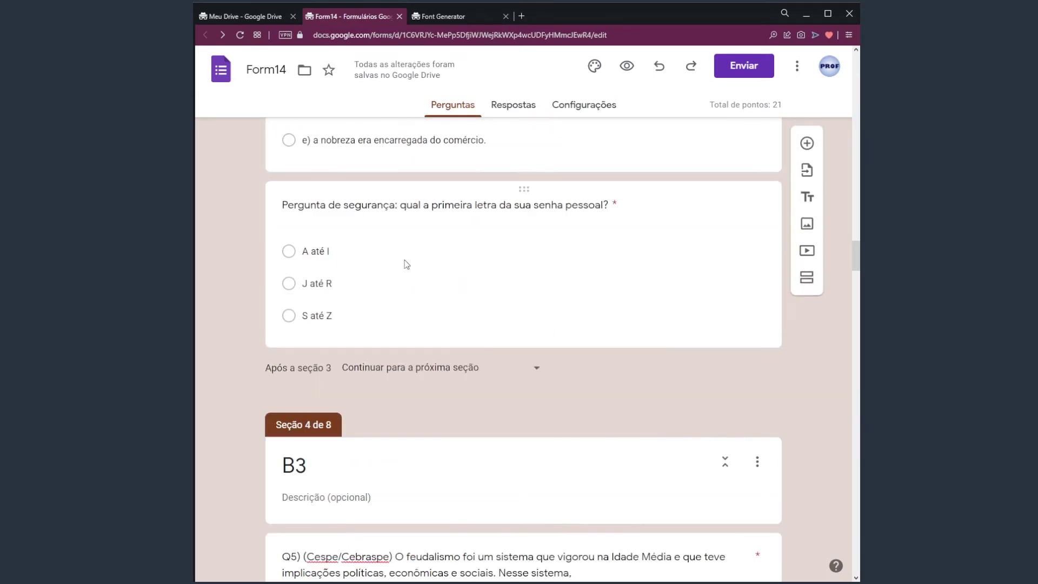
pyautogui.click(403, 262)
pyautogui.scroll(-12, 656, 369)
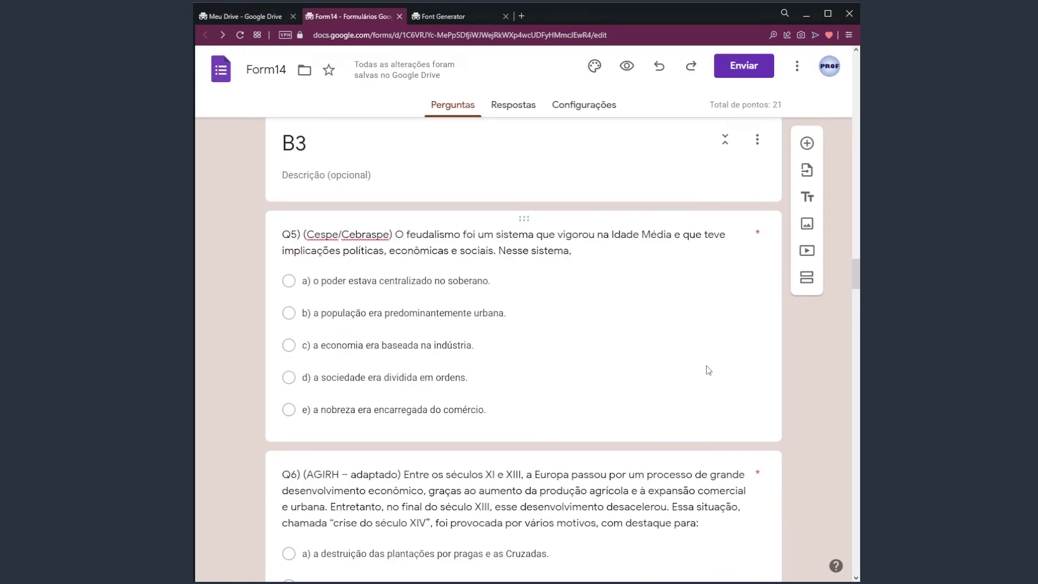
pyautogui.scroll(-7, 646, 375)
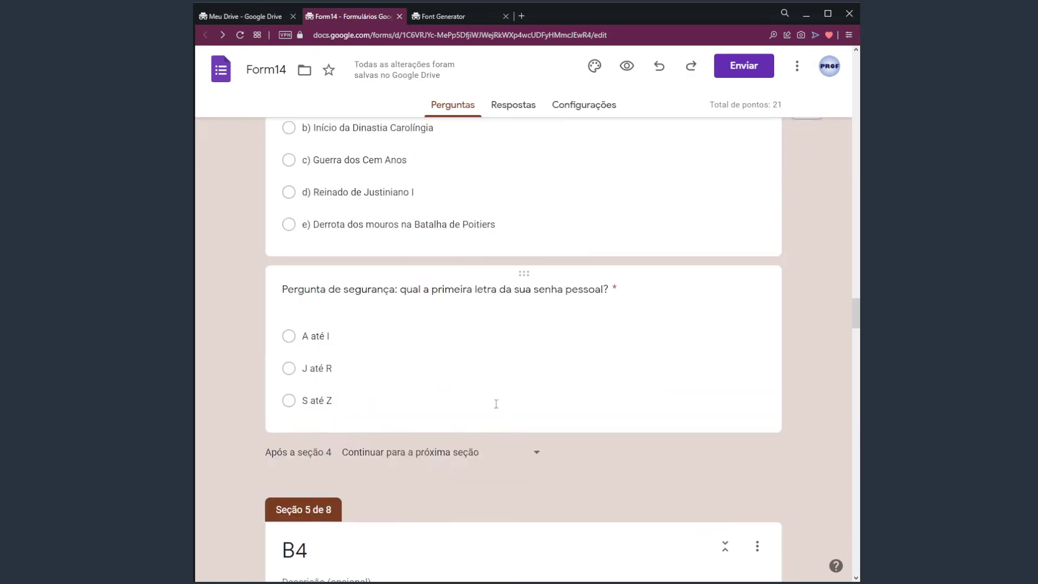
pyautogui.click(524, 330)
pyautogui.scroll(-20, 525, 330)
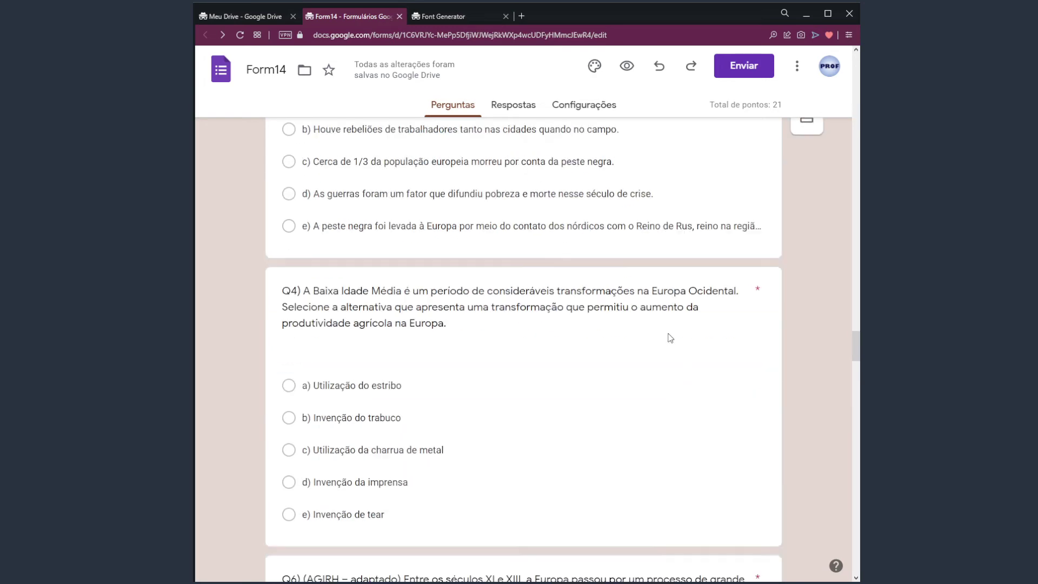
pyautogui.scroll(-4, 580, 342)
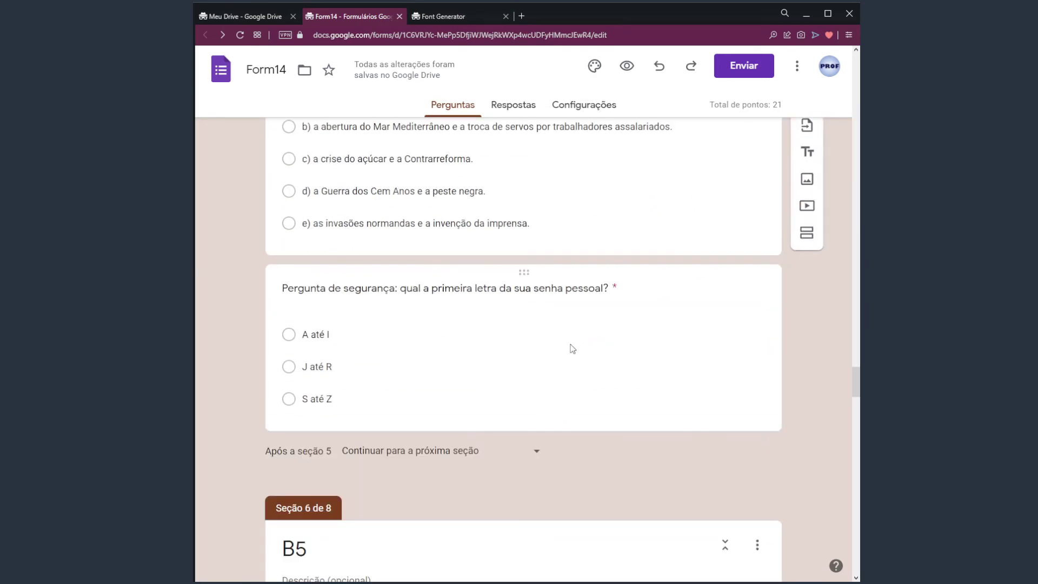
pyautogui.click(468, 364)
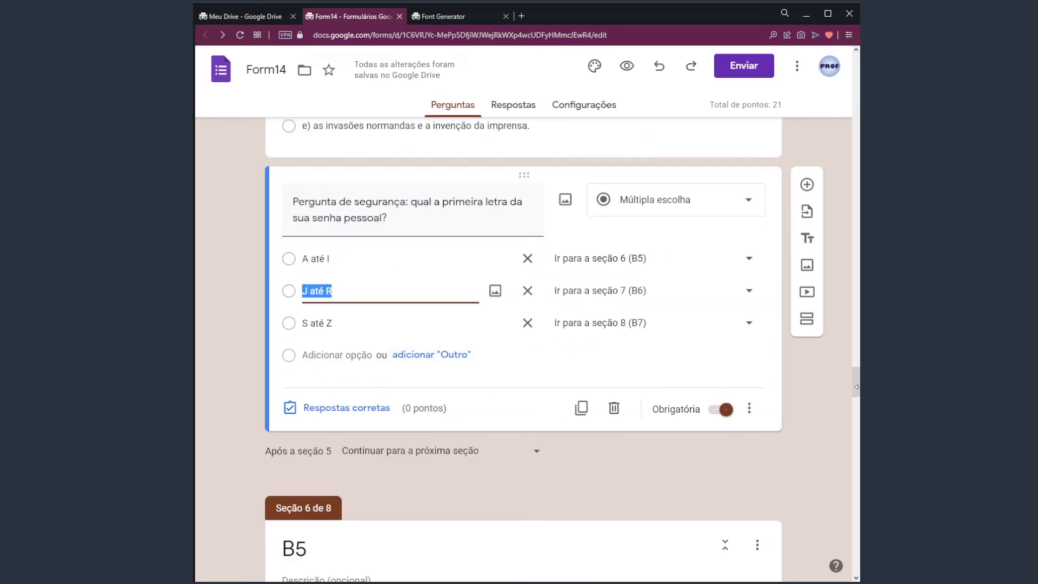
pyautogui.moveTo(856, 386); pyautogui.dragTo(843, 75)
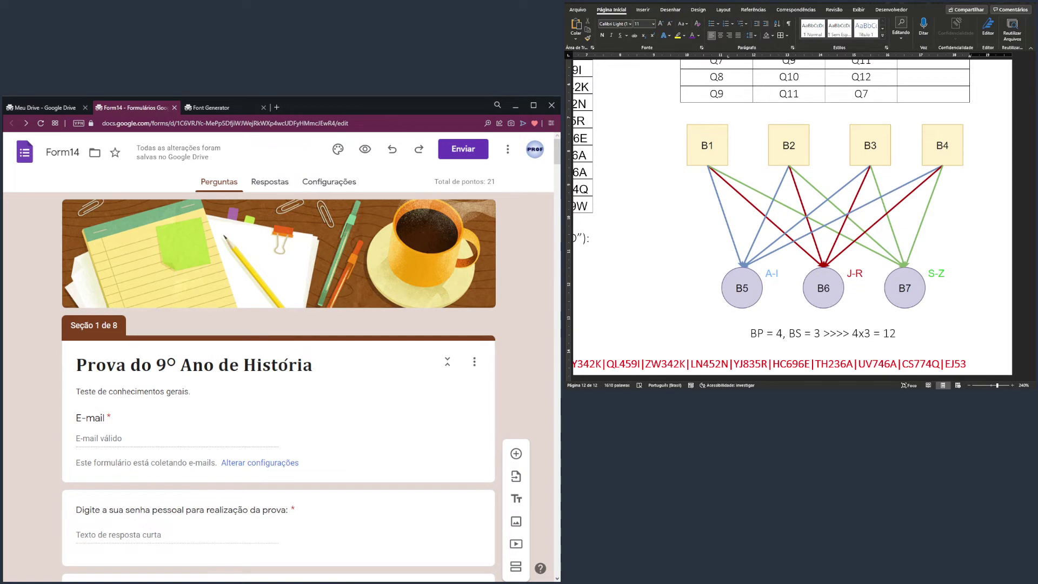
# Zoom Word to 350% and center the B1–B7 routing diagram
pyautogui.scroll(4, 792, 217)
pyautogui.scroll(1, 792, 217)
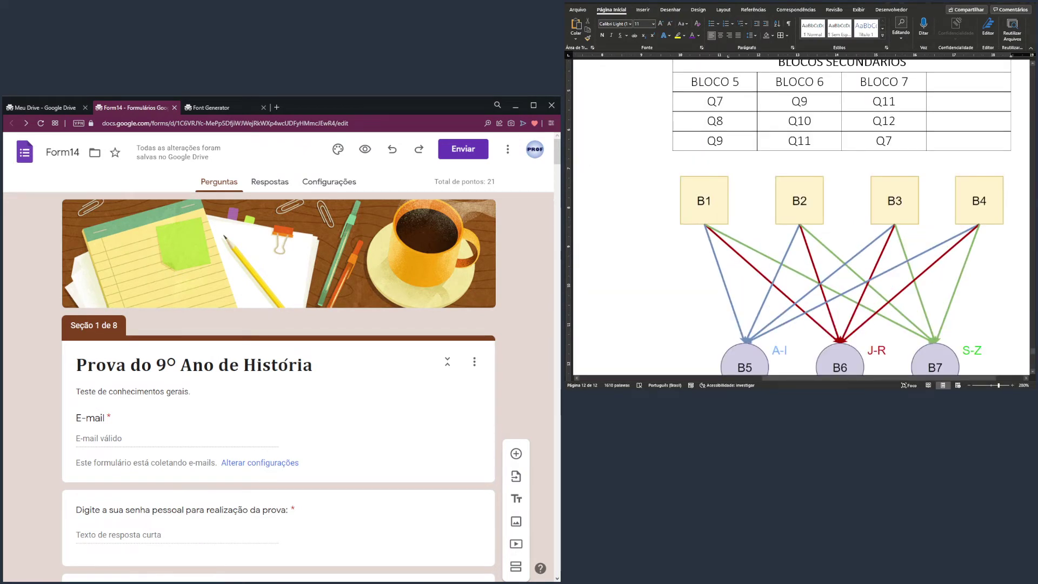
pyautogui.hscroll(1, 878, 272)
pyautogui.scroll(-2, 877, 272)
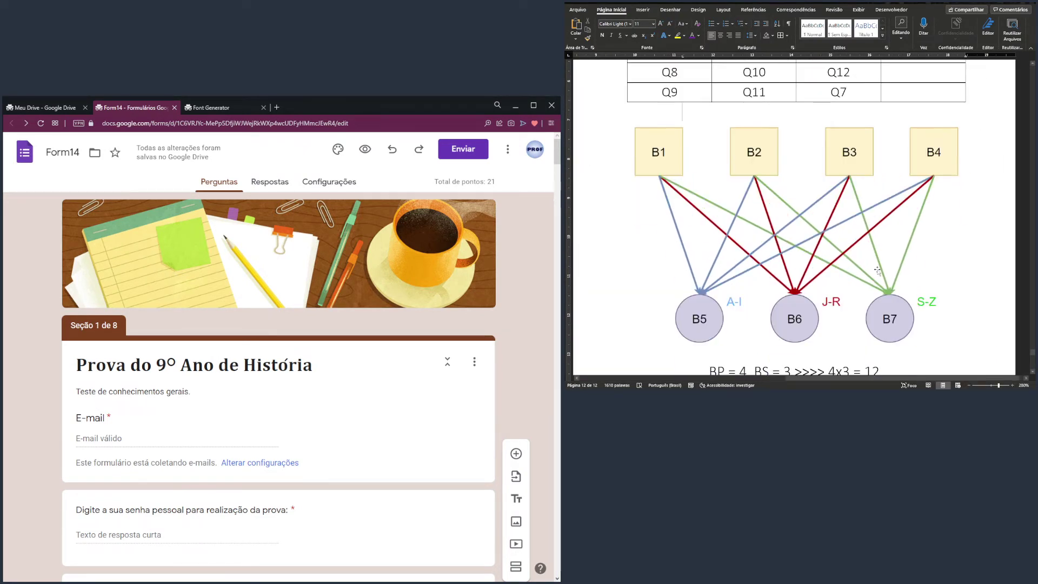
pyautogui.scroll(3, 878, 242)
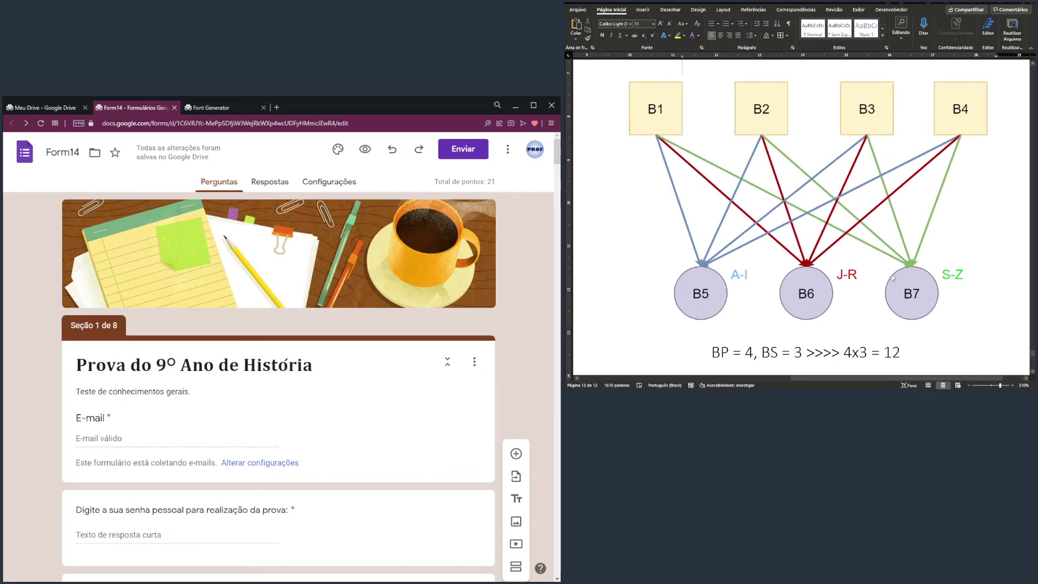
pyautogui.scroll(1, 860, 267)
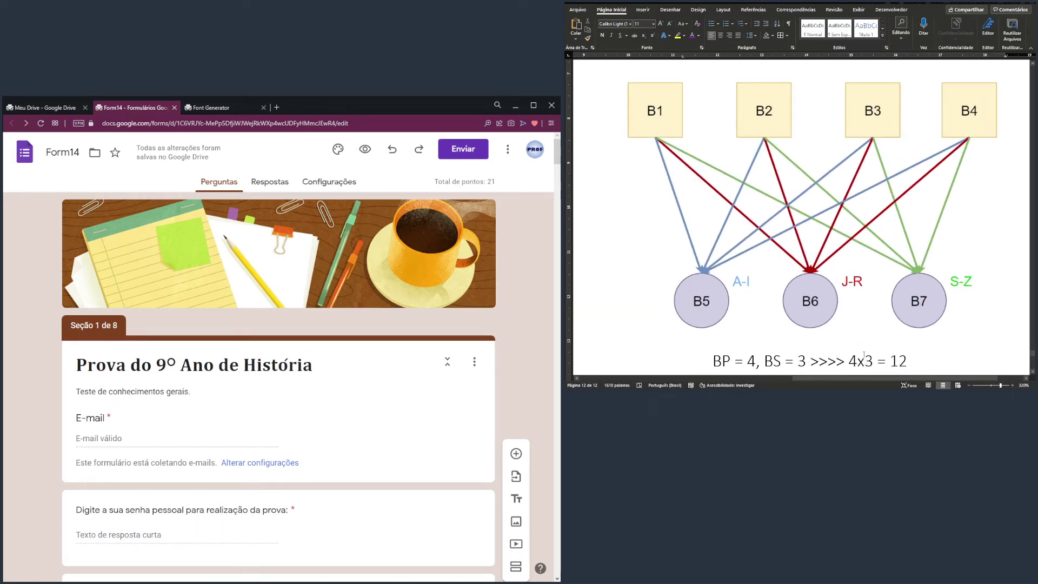
pyautogui.scroll(2, 898, 319)
pyautogui.moveTo(829, 380); pyautogui.dragTo(837, 380)
pyautogui.scroll(1, 868, 333)
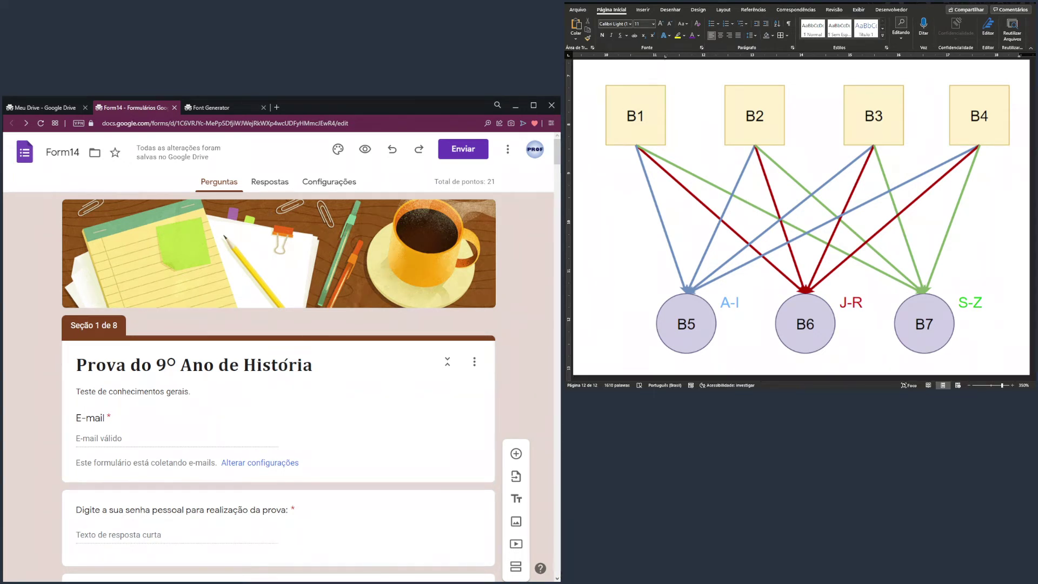
# Preview the exam, find ALUNO(A) 12's password code in the Word table, and go to the E-mail field
pyautogui.click(365, 149)
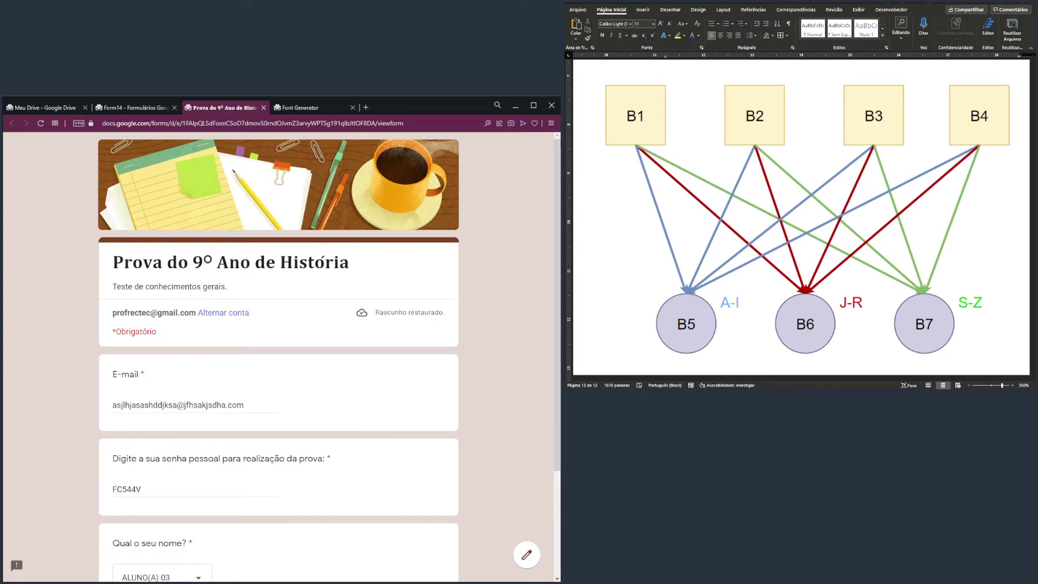
pyautogui.moveTo(893, 379); pyautogui.dragTo(695, 382)
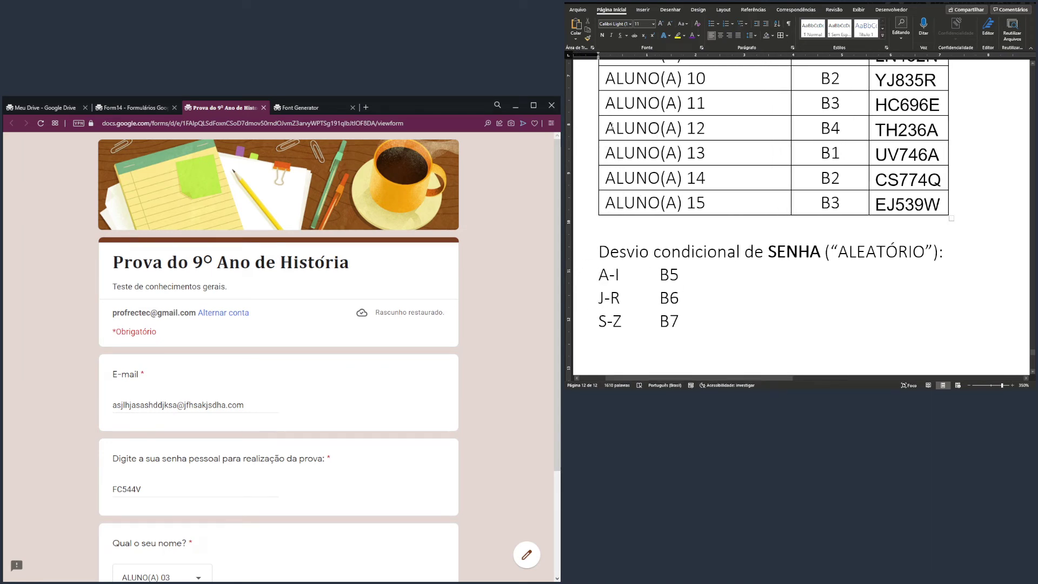
pyautogui.moveTo(634, 128); pyautogui.dragTo(703, 130)
pyautogui.doubleClick(908, 133)
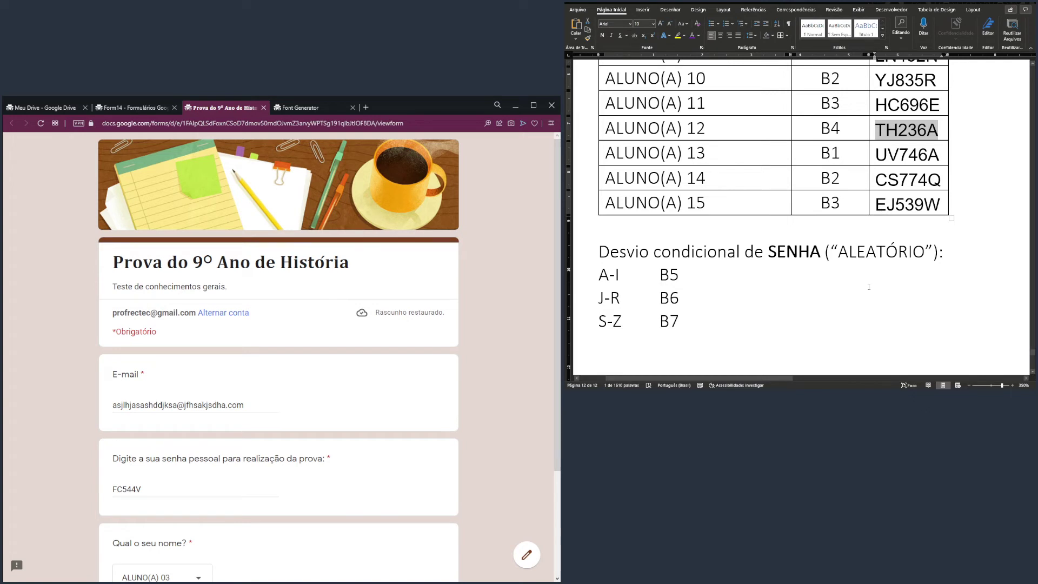
pyautogui.moveTo(777, 378); pyautogui.dragTo(974, 378)
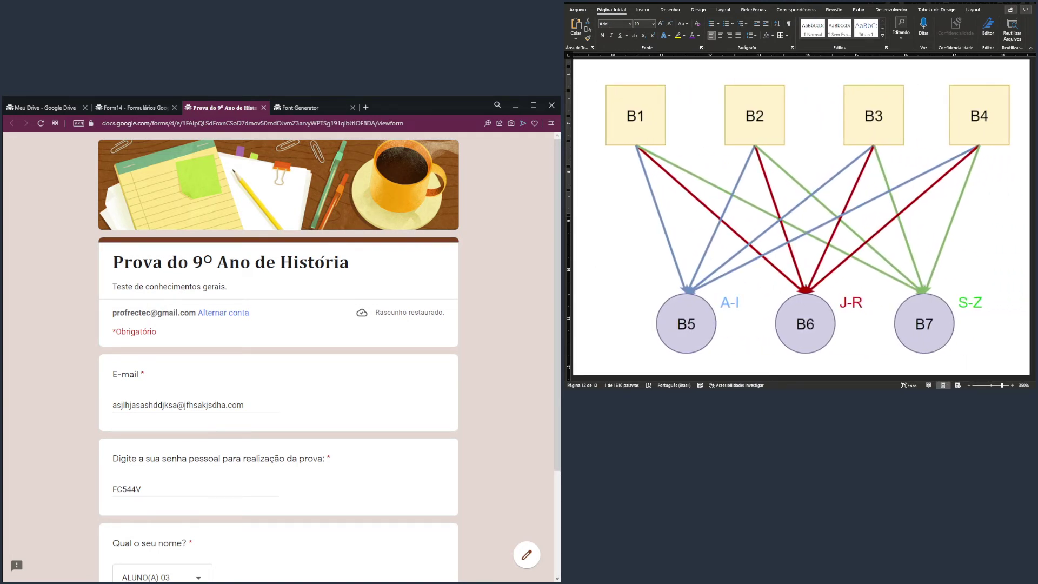
pyautogui.click(202, 405)
pyautogui.scroll(-1, 319, 346)
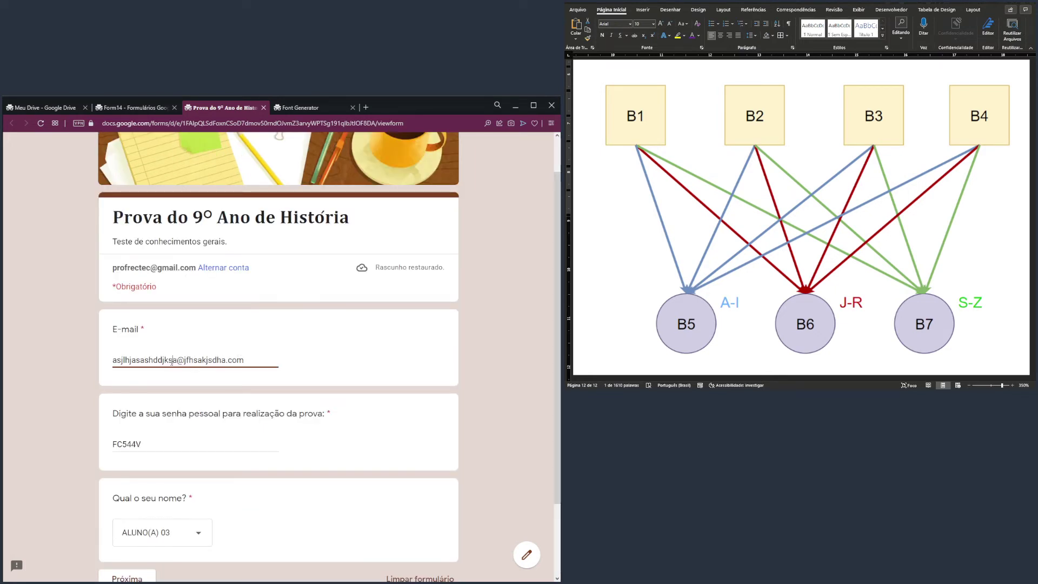
# Replace the e-mail answer with ALUNO(A) 12's school e-mail address
pyautogui.moveTo(172, 361); pyautogui.dragTo(85, 361)
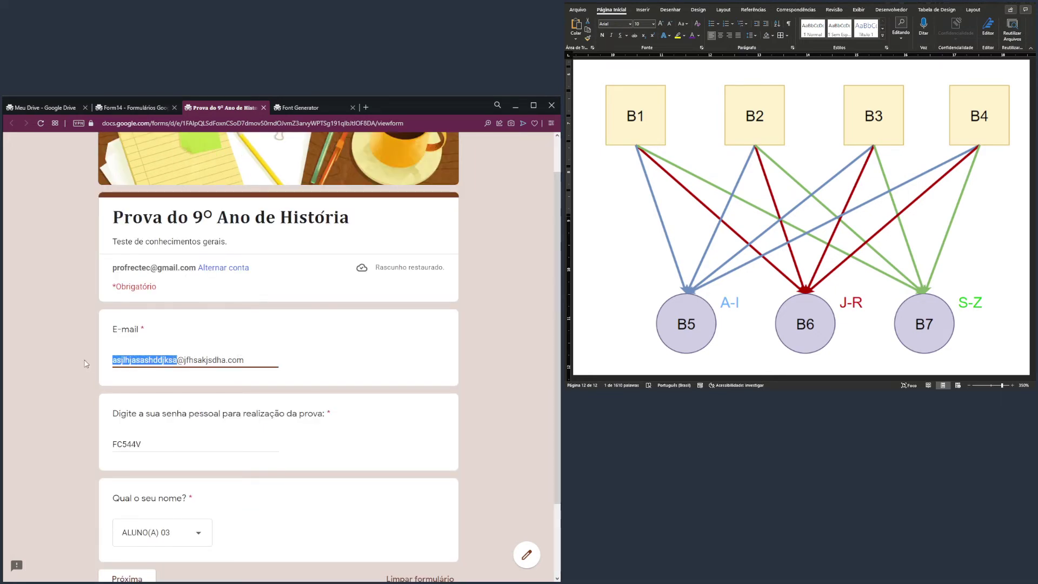
pyautogui.write('ALUNO12')
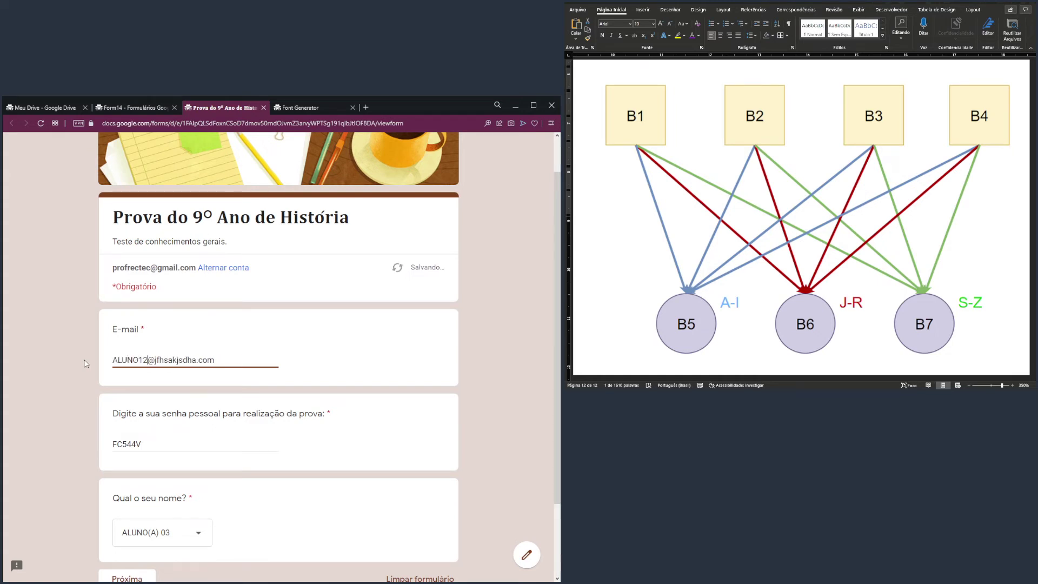
pyautogui.press('Left')
pyautogui.press('Left')
pyautogui.write('A')
pyautogui.press('Right')
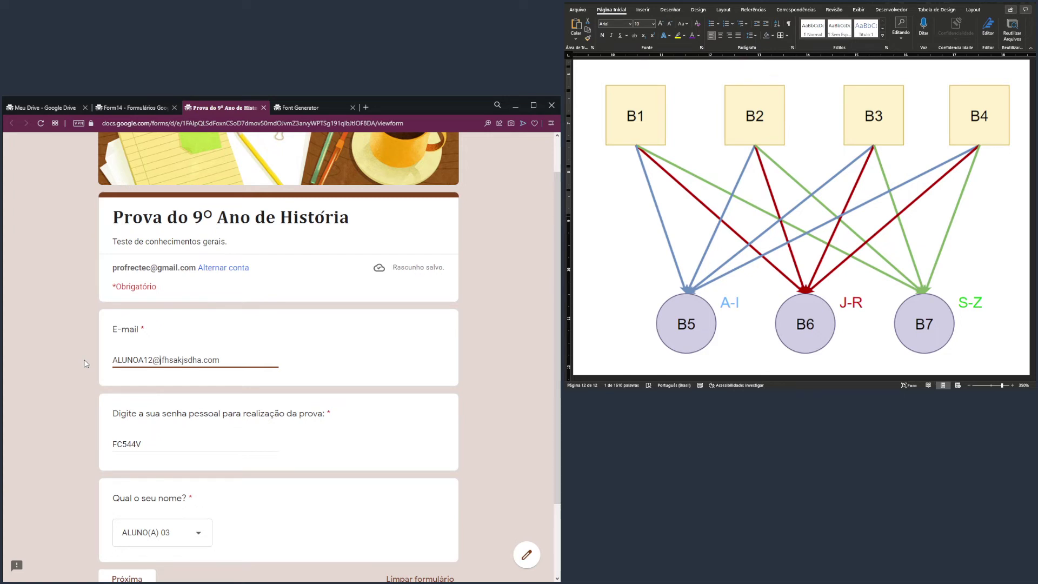
pyautogui.hotkey('shift', 'End')
pyautogui.hotkey('shift', 'Left')
pyautogui.hotkey('shift', 'Left')
pyautogui.write('ESCOLA.')
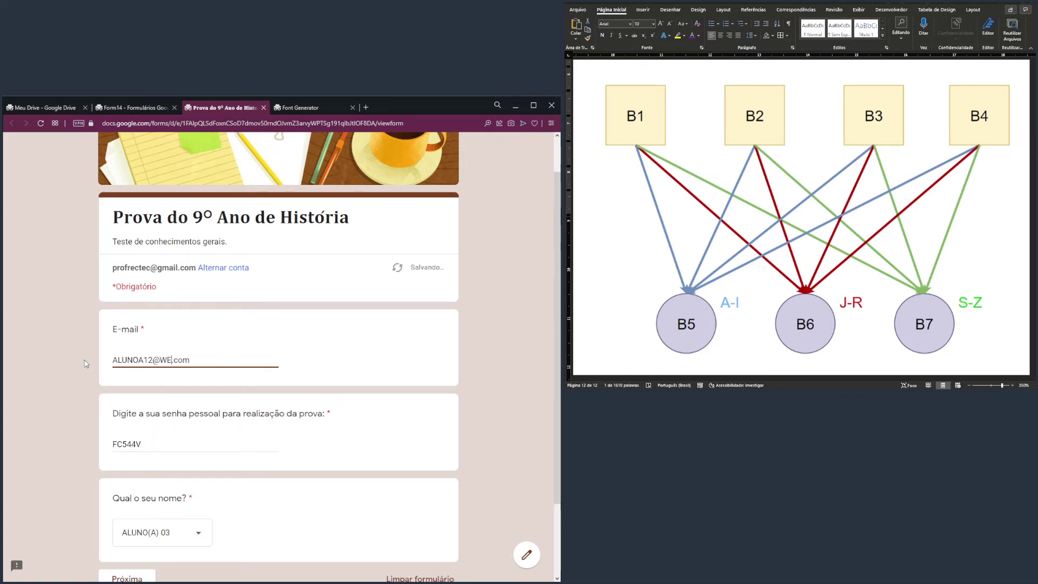
pyautogui.write('COM')
# Enter ALUNO(A) 12's personal password and correct its last character until the error clears
pyautogui.moveTo(99, 440); pyautogui.dragTo(162, 444)
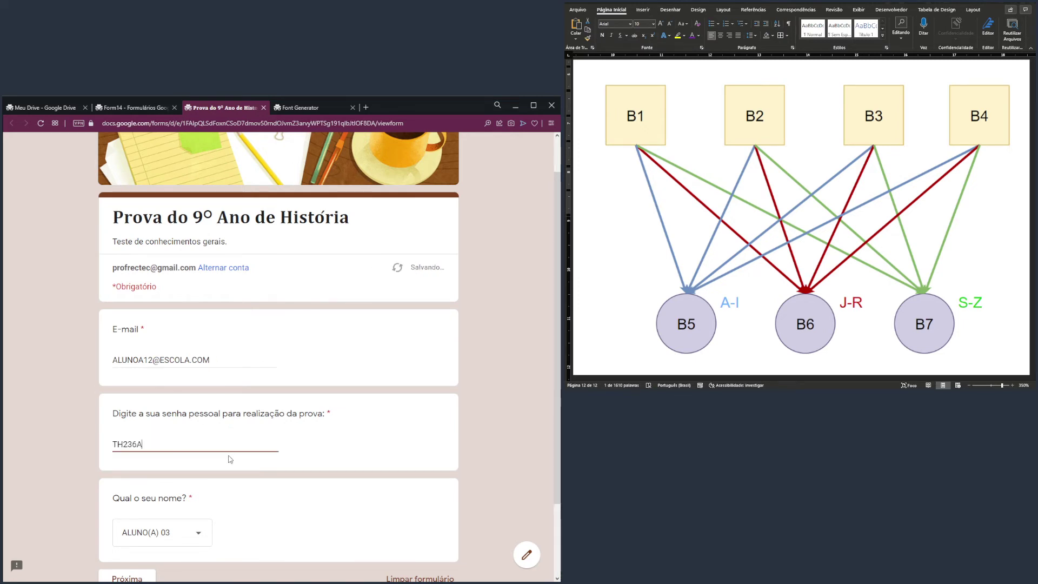
pyautogui.scroll(-1, 162, 454)
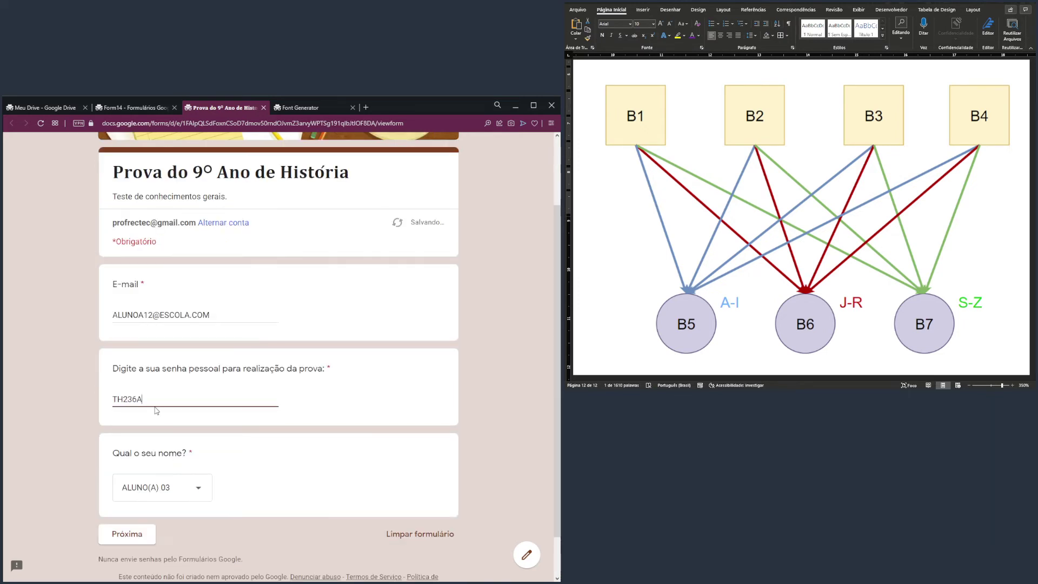
pyautogui.write('A')
pyautogui.click(222, 323)
pyautogui.click(172, 403)
pyautogui.press('BackSpace')
pyautogui.press('BackSpace')
pyautogui.write('3')
pyautogui.moveTo(142, 399); pyautogui.dragTo(90, 399)
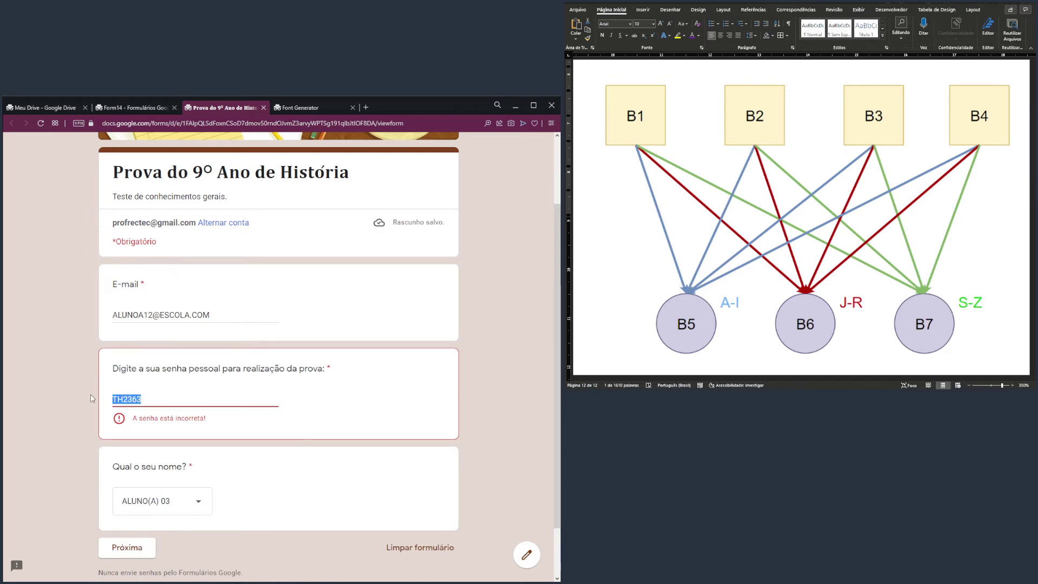
pyautogui.click(146, 399)
pyautogui.press('BackSpace')
pyautogui.write('A')
pyautogui.scroll(-1, 241, 442)
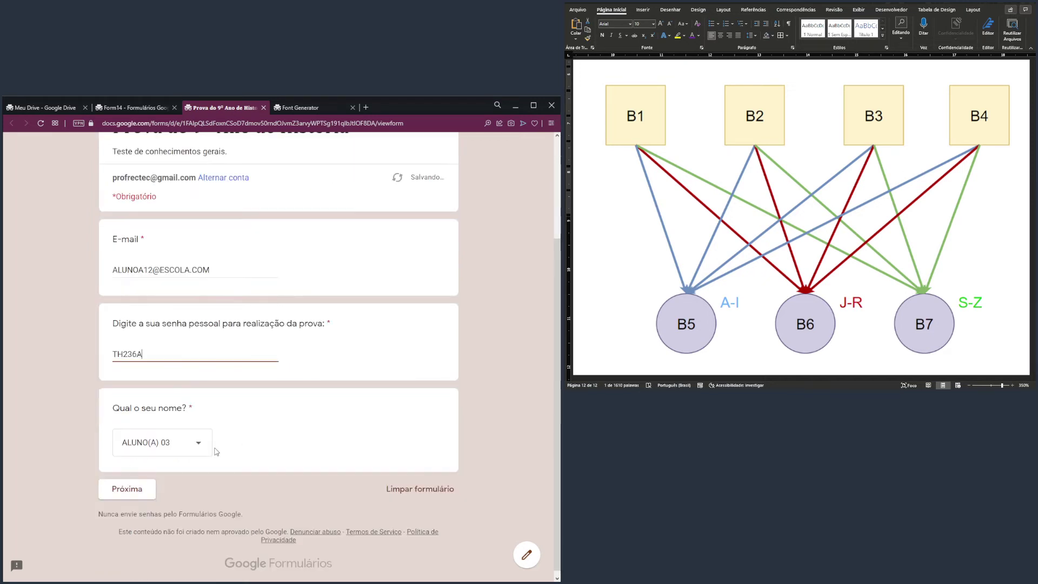
# Choose ALUNO(A) 12 as the student name and mark that row with section B4 in Word
pyautogui.click(199, 444)
pyautogui.click(182, 499)
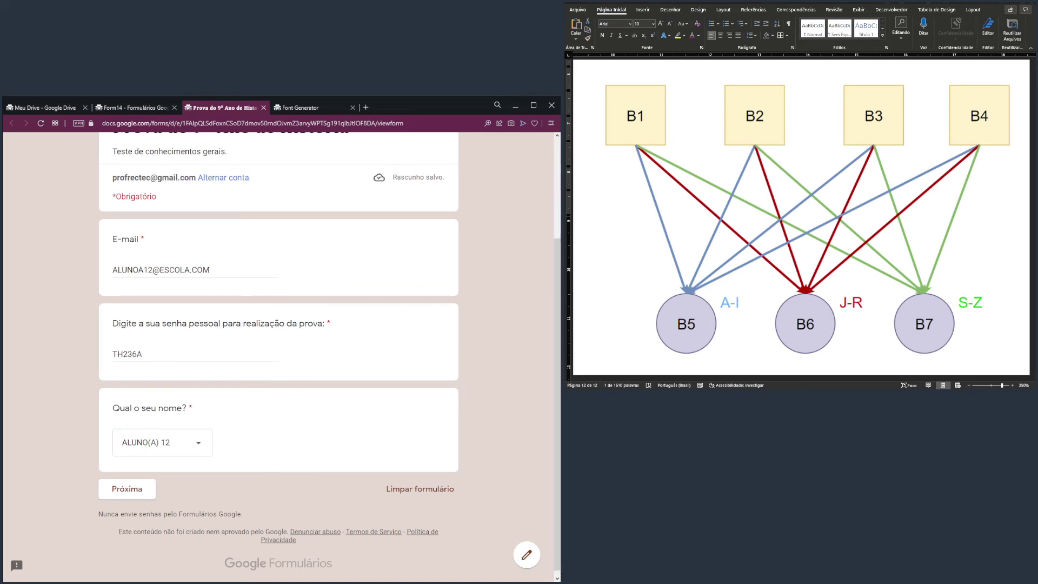
pyautogui.moveTo(900, 379); pyautogui.dragTo(689, 382)
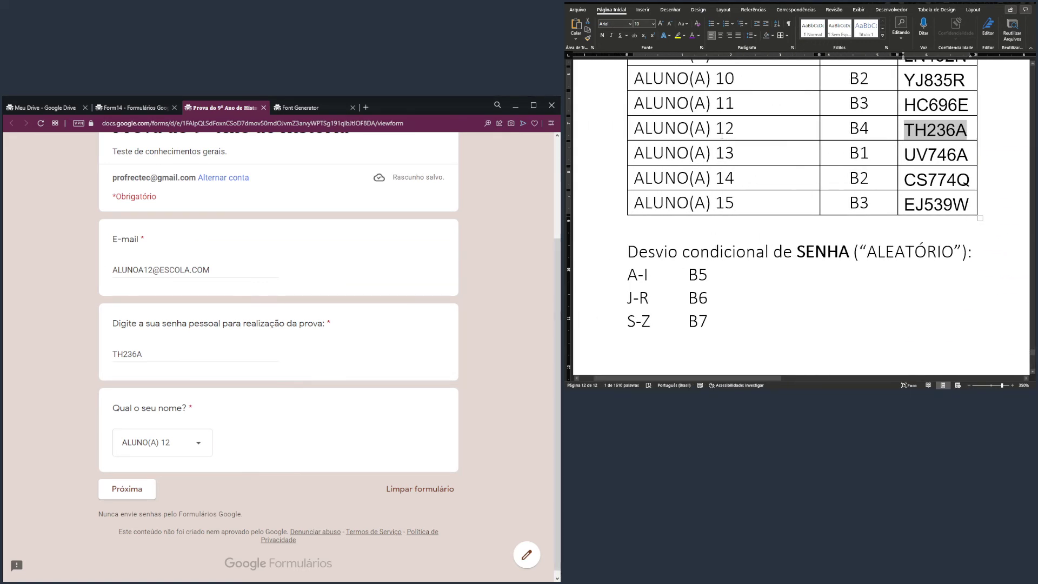
pyautogui.moveTo(706, 132); pyautogui.dragTo(859, 129)
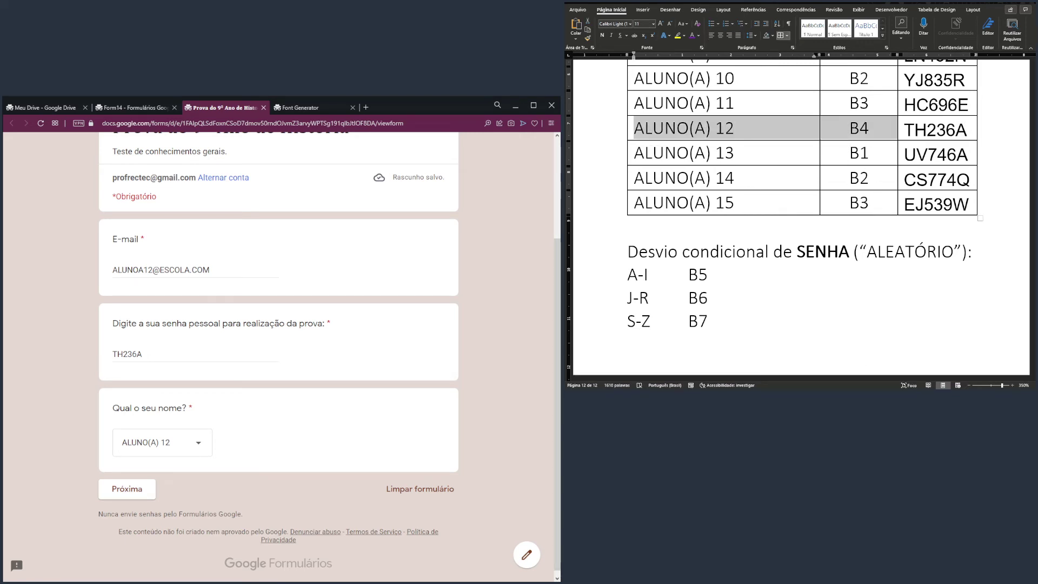
# Move on to section B4 and answer Q2, Q4 and Q6 with option a)
pyautogui.click(128, 490)
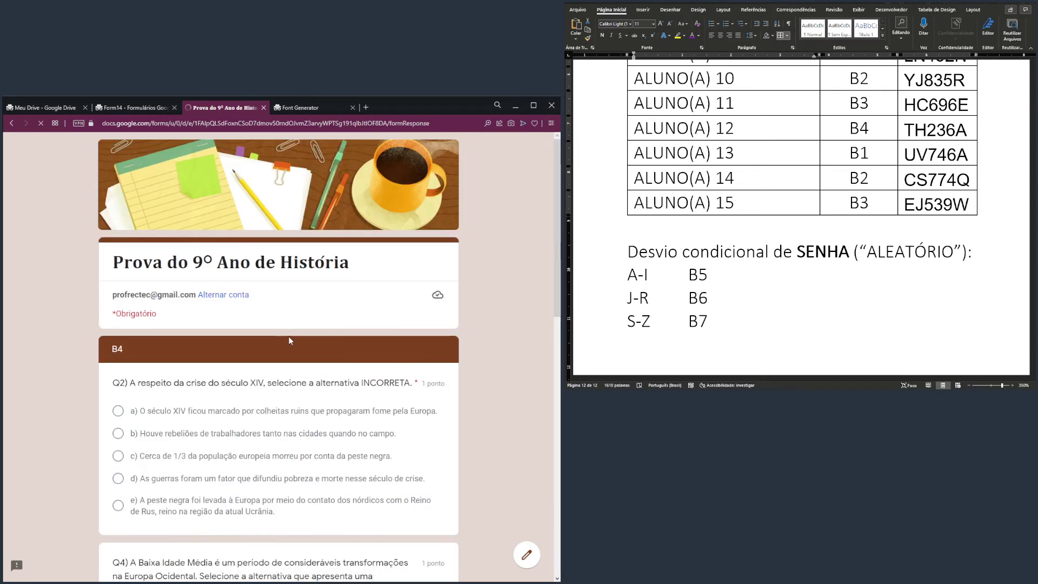
pyautogui.scroll(-2, 114, 268)
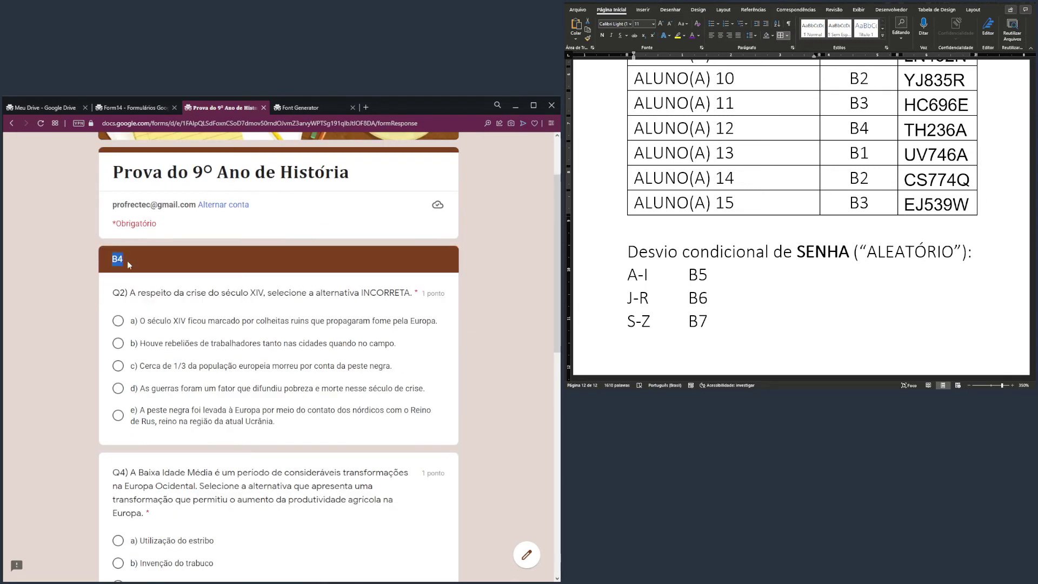
pyautogui.click(119, 321)
pyautogui.scroll(-3, 119, 321)
pyautogui.click(118, 403)
pyautogui.scroll(-5, 149, 404)
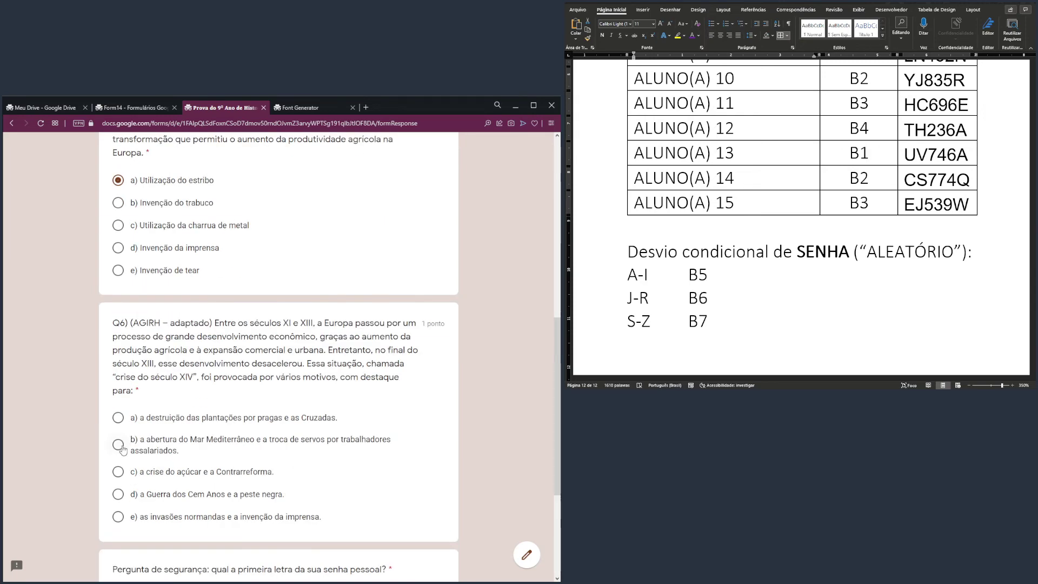
pyautogui.scroll(-4, 209, 423)
pyautogui.scroll(2, 234, 235)
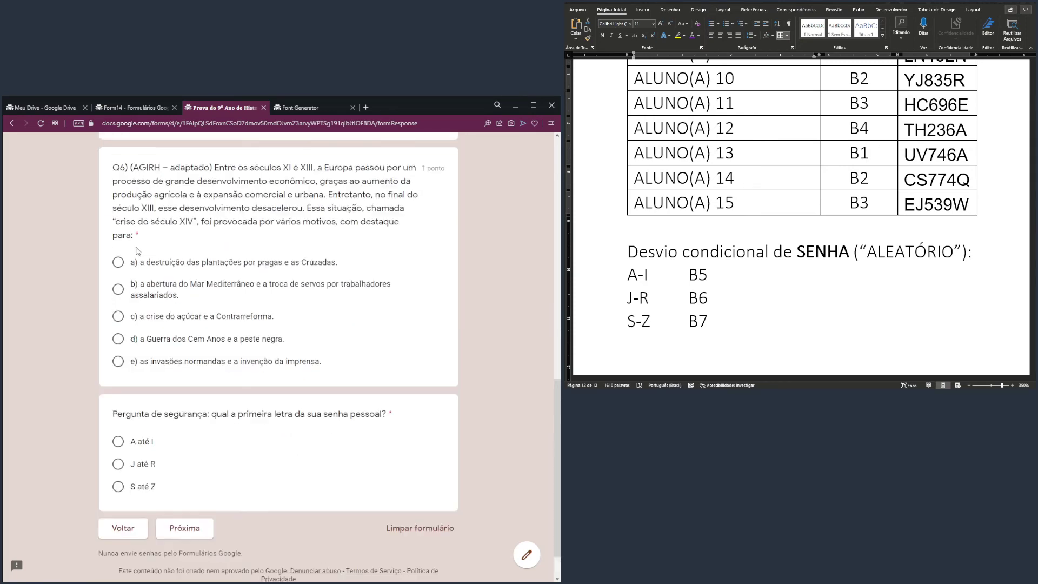
pyautogui.click(340, 306)
# Check the ALUNO(A) 12 row in the Word password table, then answer the security question with 'S até Z'
pyautogui.scroll(15, 340, 307)
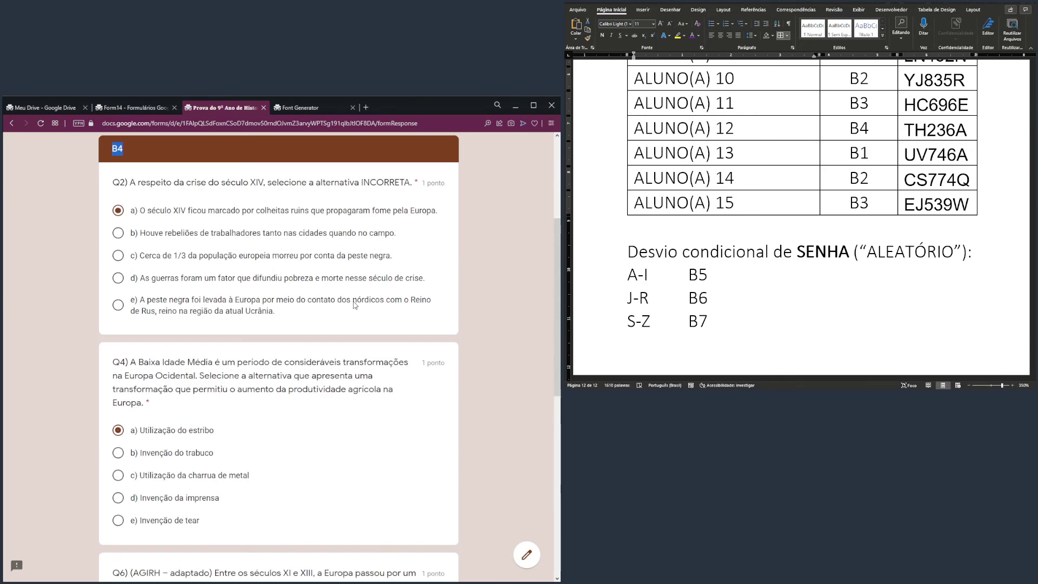
pyautogui.scroll(-17, 355, 301)
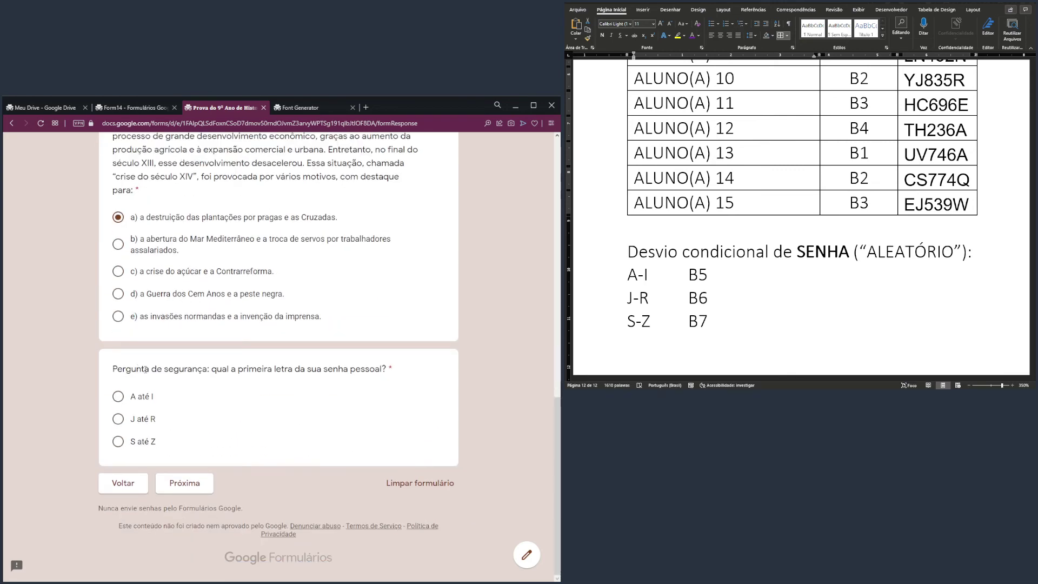
pyautogui.moveTo(146, 370); pyautogui.dragTo(399, 368)
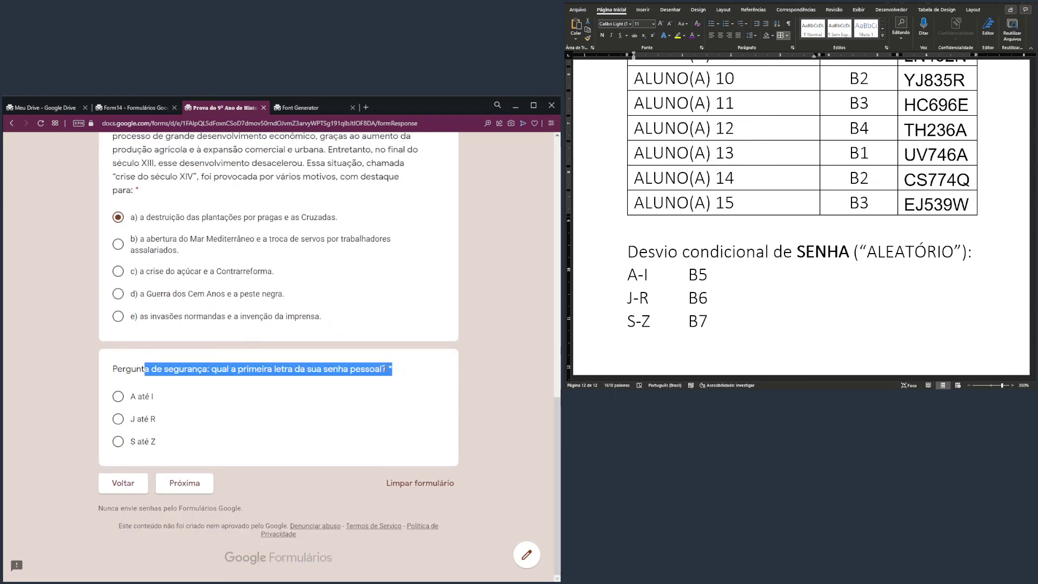
pyautogui.click(297, 380)
pyautogui.click(669, 168)
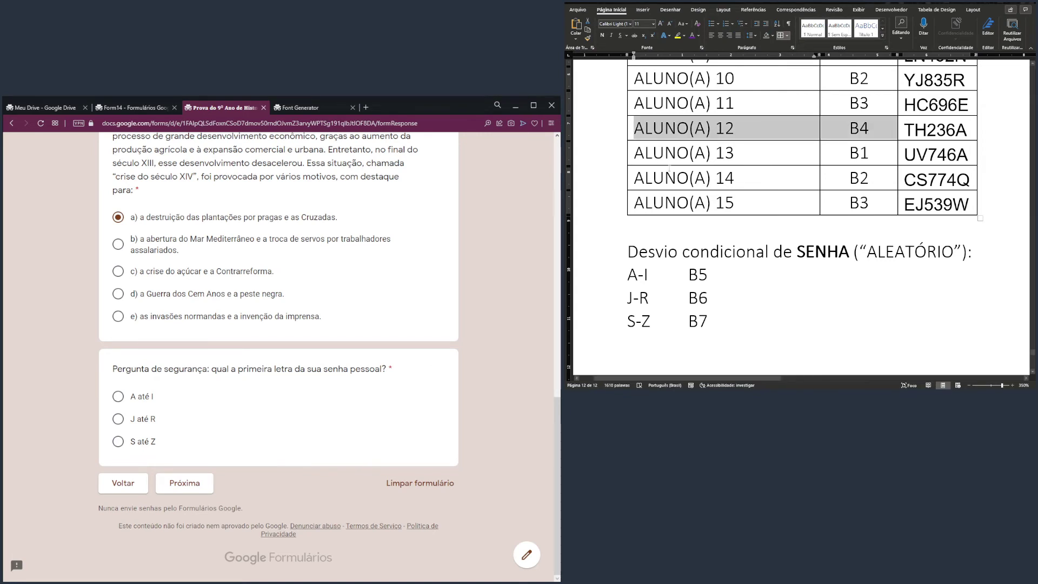
pyautogui.moveTo(640, 150); pyautogui.dragTo(863, 153)
pyautogui.moveTo(635, 128); pyautogui.dragTo(946, 133)
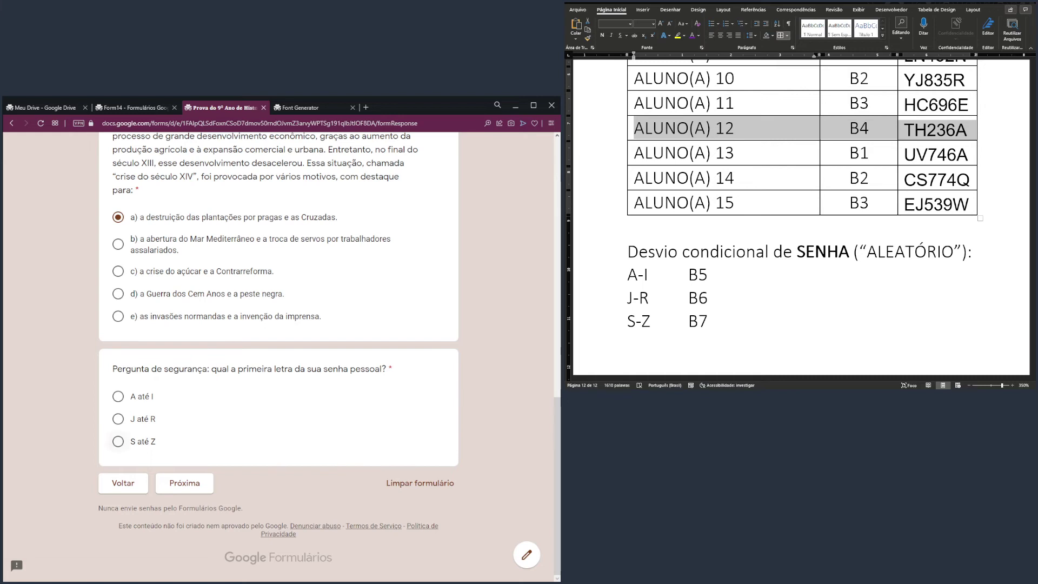
pyautogui.click(122, 443)
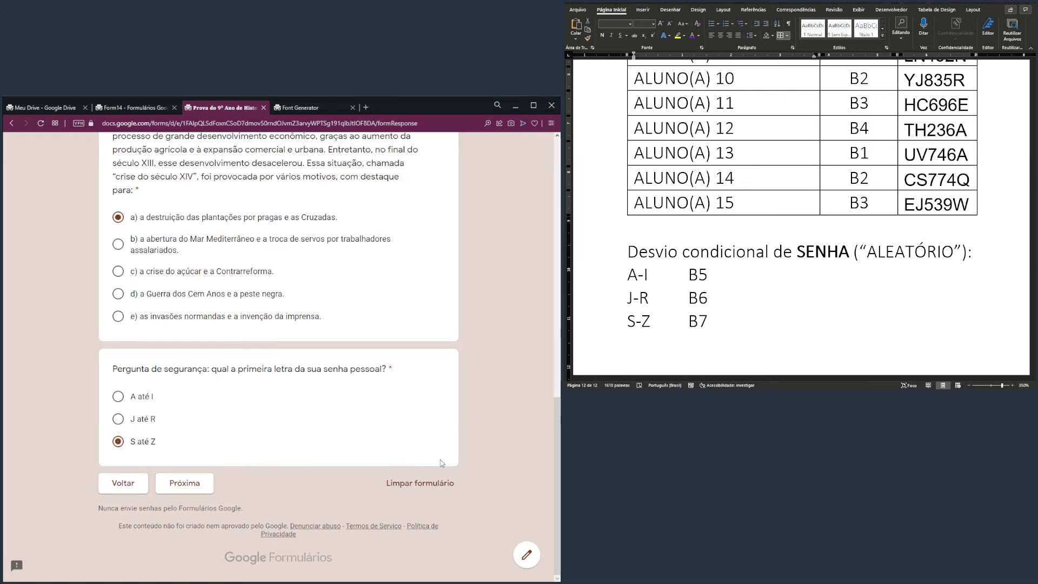
# Consult the B1–B7 branching diagram in Word and continue to section B7
pyautogui.click(846, 379)
pyautogui.moveTo(766, 379); pyautogui.dragTo(962, 373)
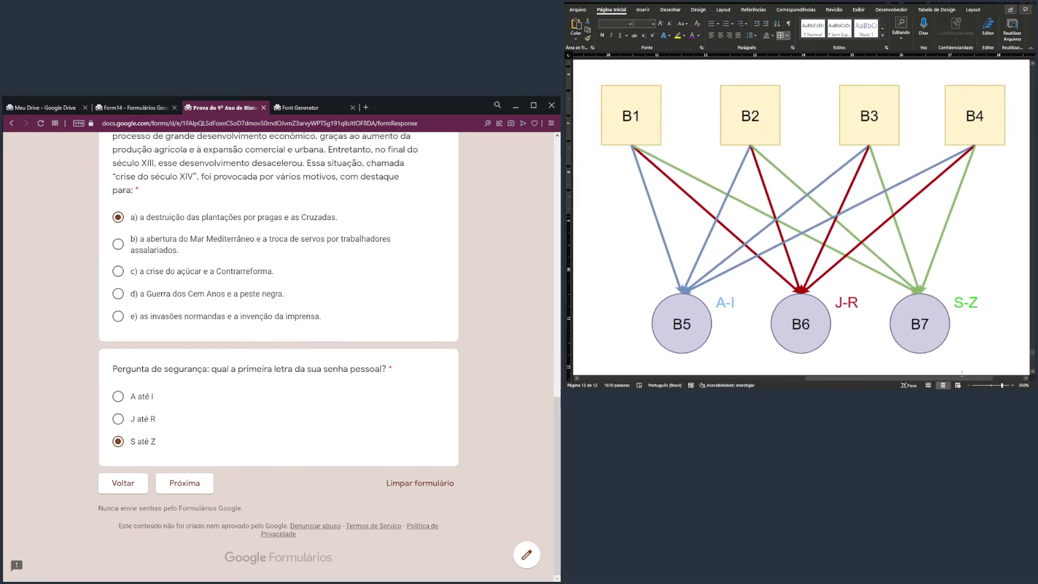
pyautogui.click(967, 118)
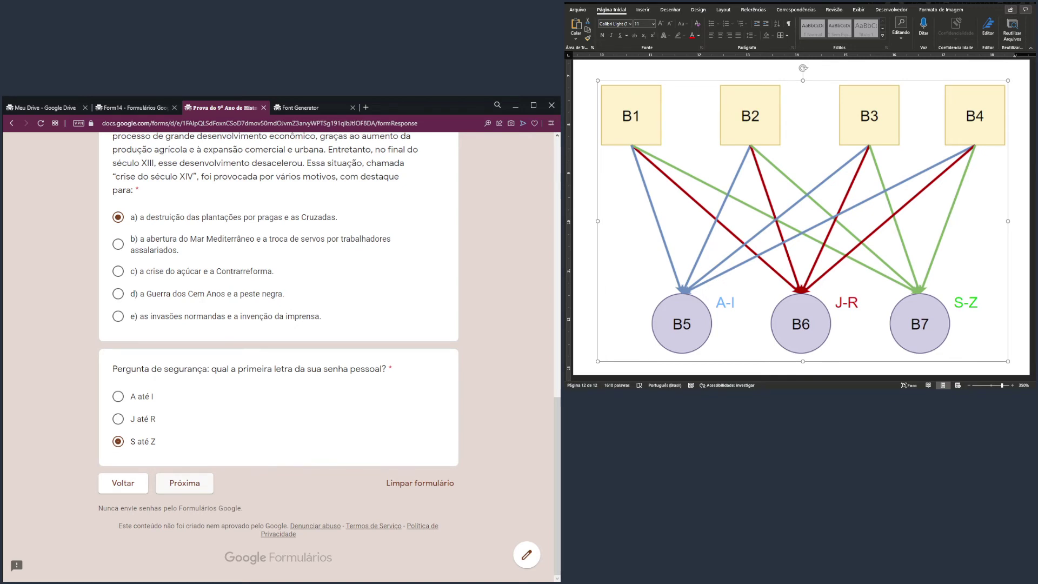
pyautogui.click(184, 483)
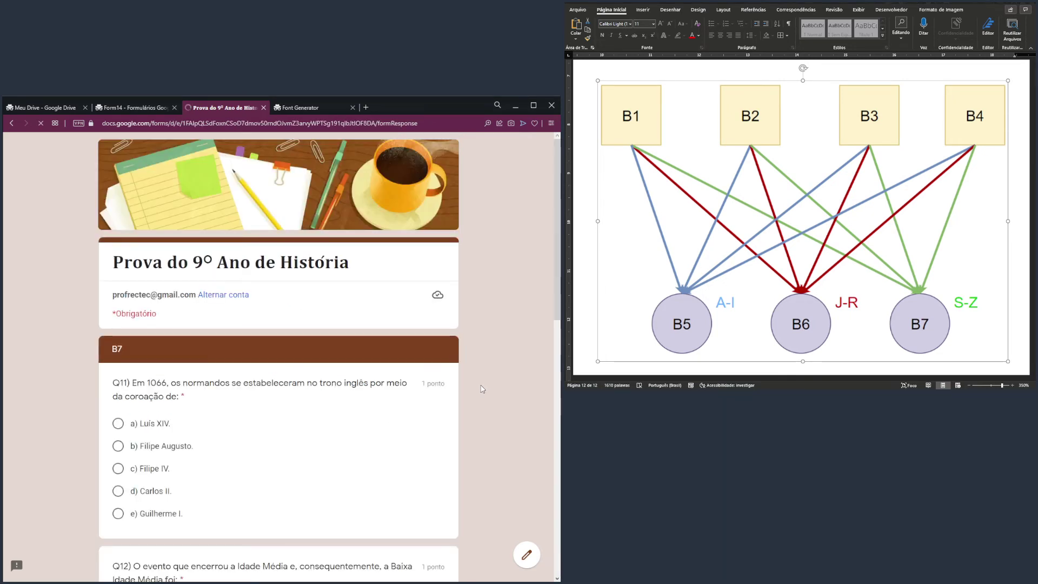
# Pick a) Luís XIV for Q11, d) coroação de Isabel de Castela for Q12, and b) E - C - C. for Q7
pyautogui.scroll(-1, 164, 311)
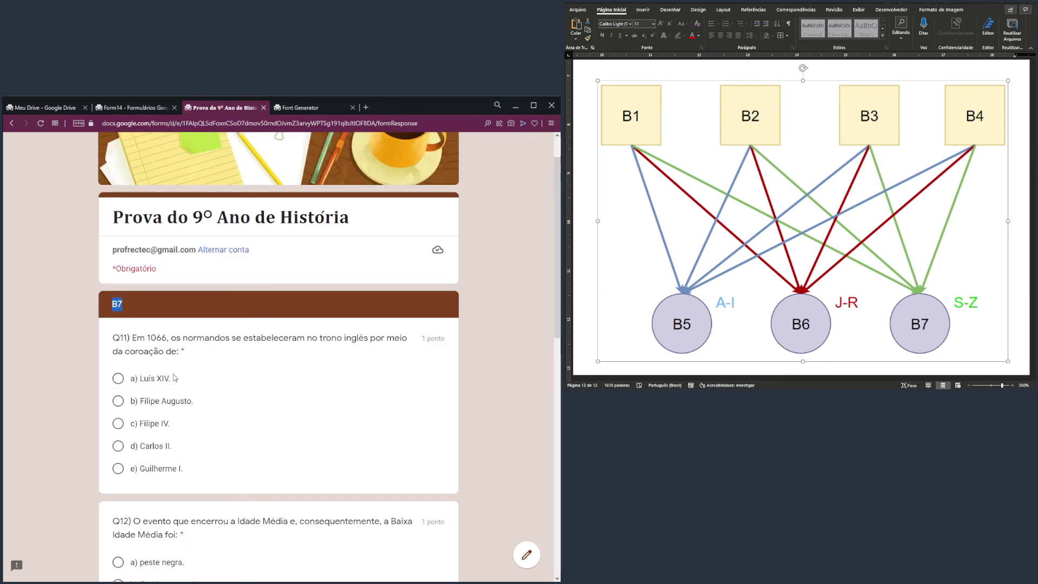
pyautogui.moveTo(139, 378); pyautogui.dragTo(144, 377)
pyautogui.scroll(-2, 141, 389)
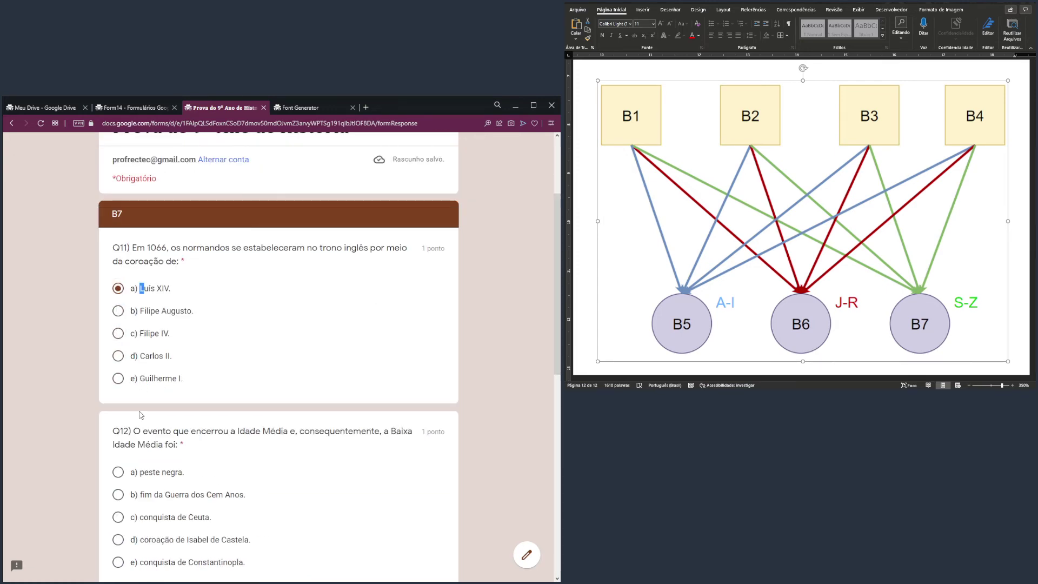
pyautogui.scroll(-3, 140, 415)
pyautogui.click(119, 402)
pyautogui.scroll(-5, 119, 403)
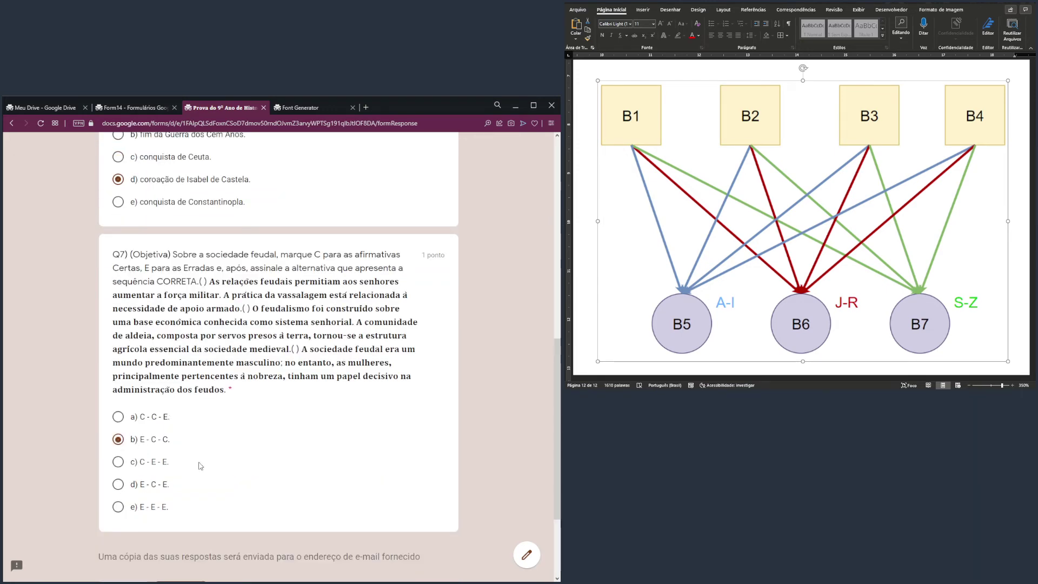
pyautogui.scroll(-3, 390, 482)
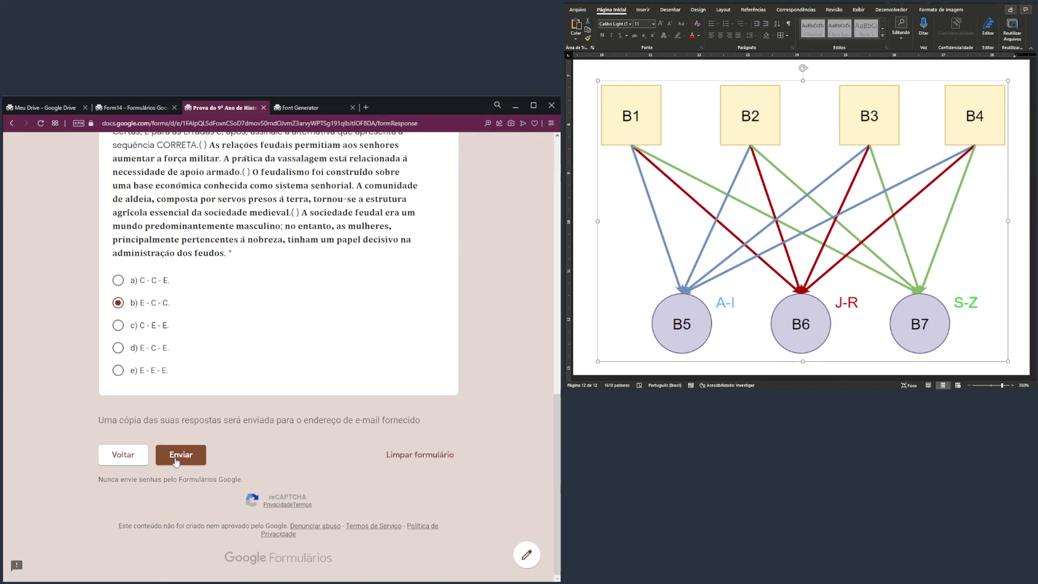
pyautogui.scroll(3, 517, 393)
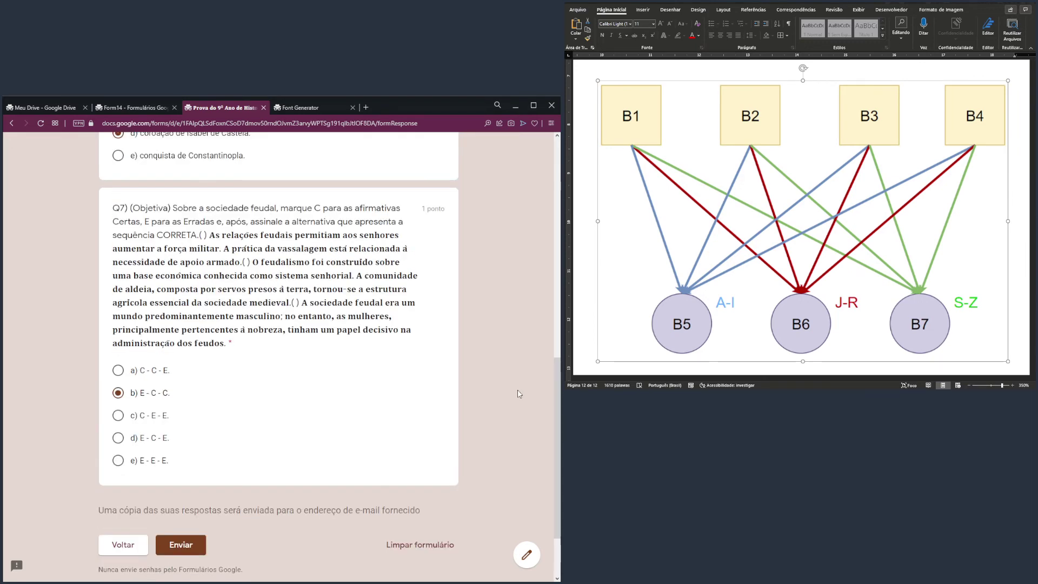
pyautogui.scroll(6, 513, 395)
pyautogui.scroll(4, 507, 397)
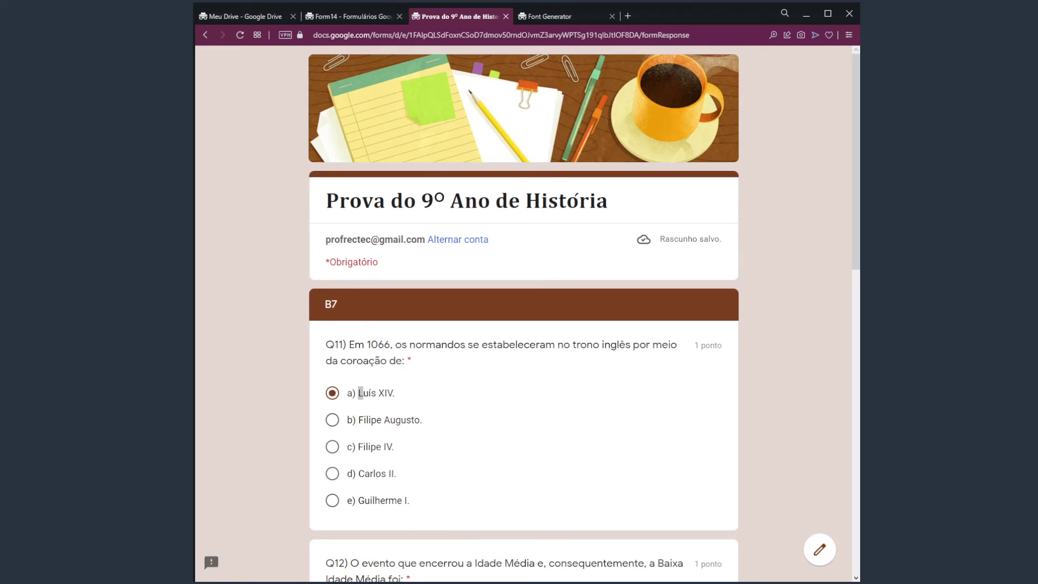
pyautogui.hotkey('alt', 'Tab')
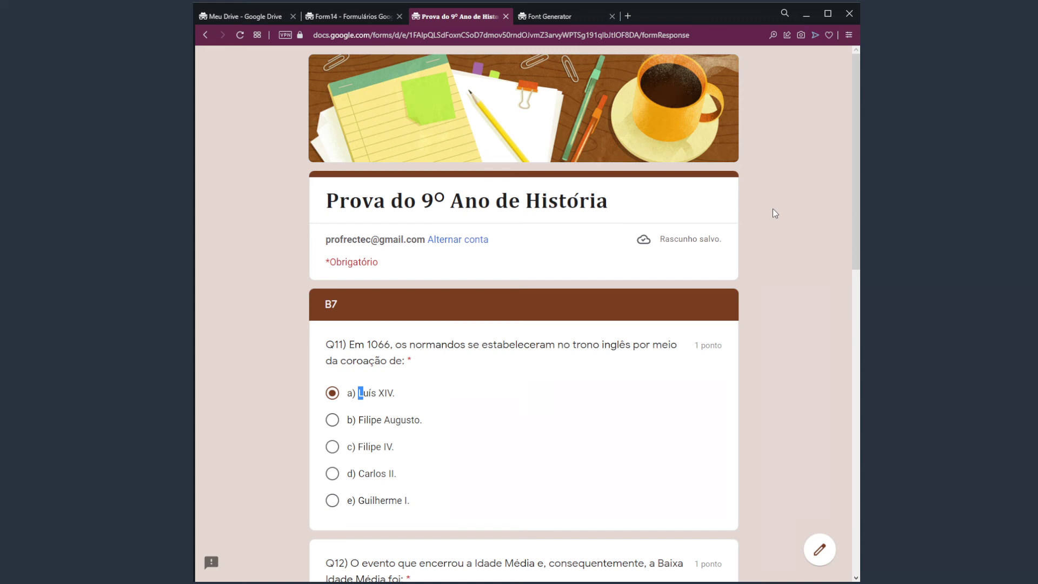
pyautogui.hotkey('alt', 'Tab')
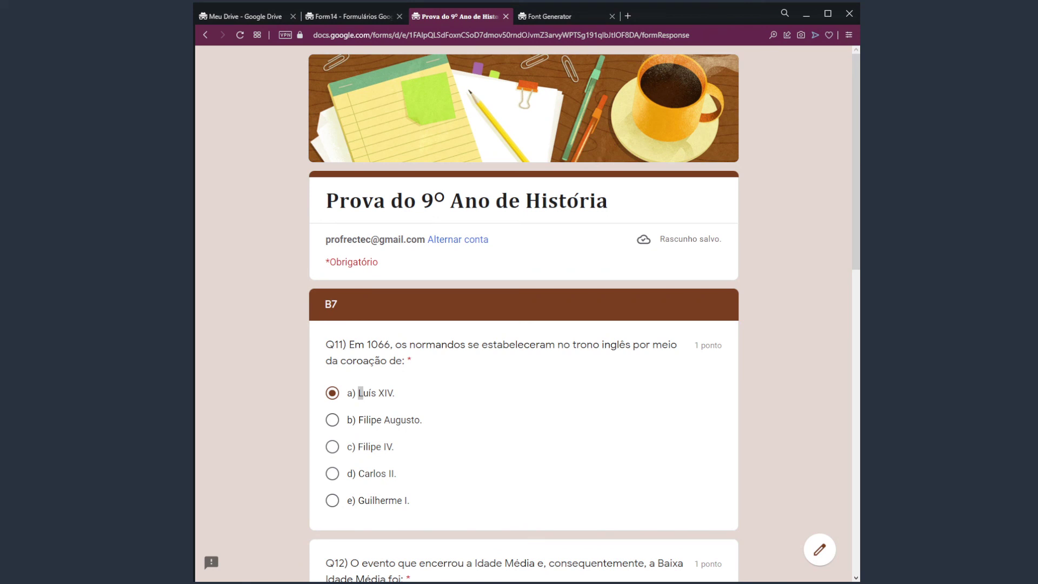
pyautogui.click(776, 214)
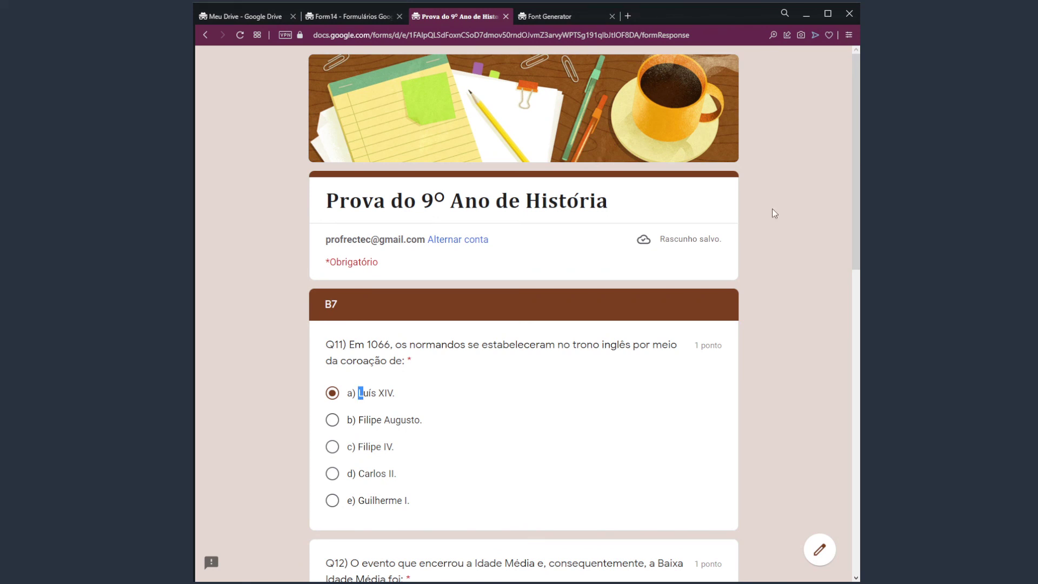
pyautogui.scroll(-2, 747, 225)
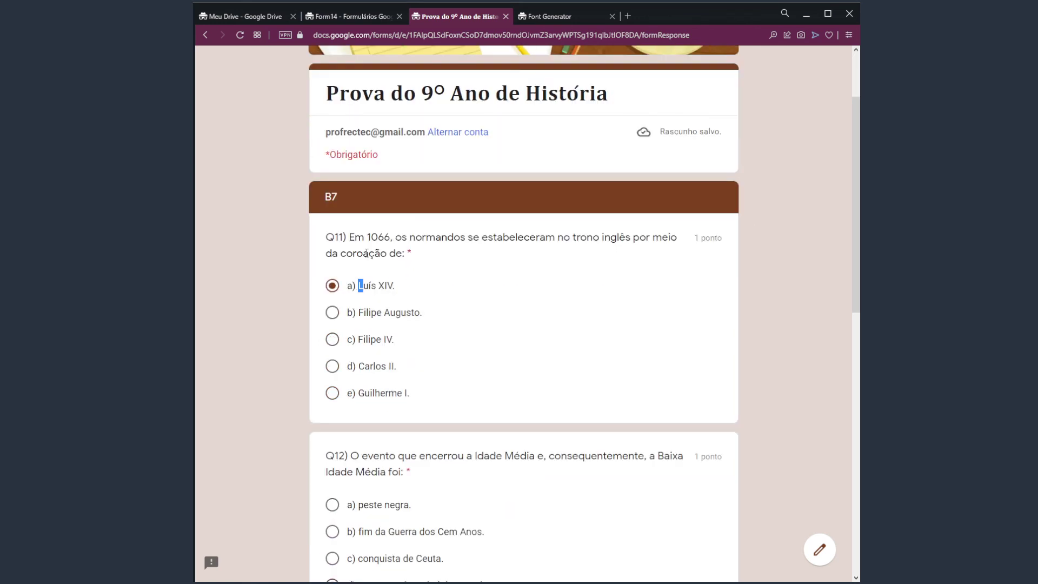